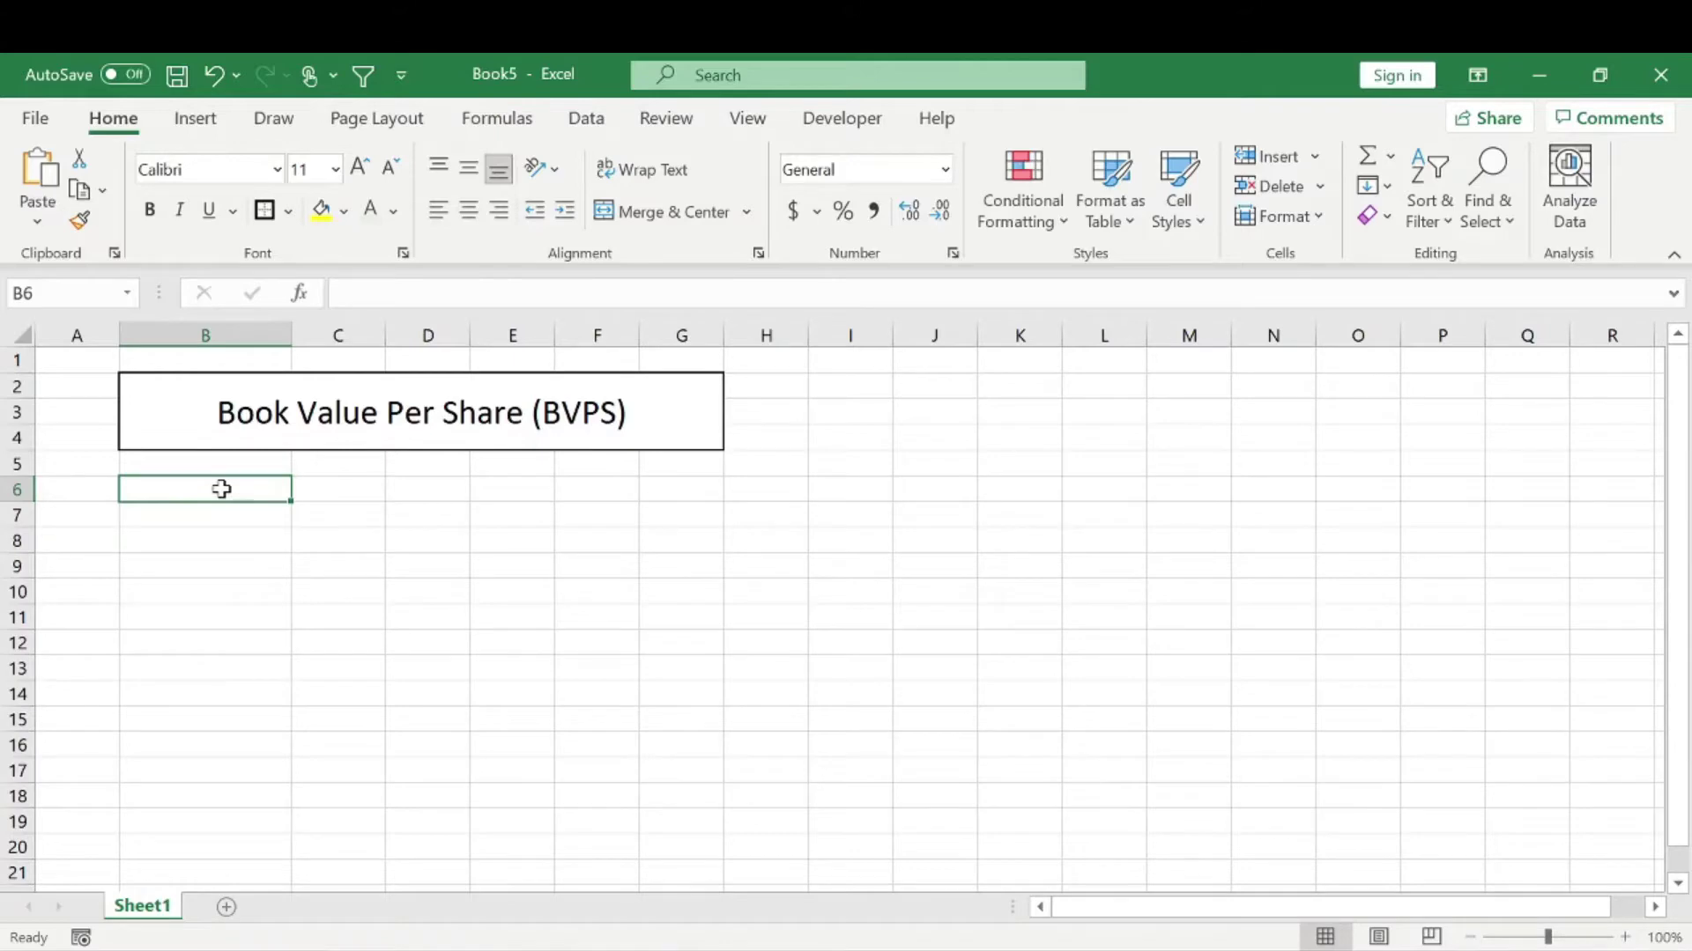
Enter 'Total Stockholders Equity / # of shares outstanding' in B6, correcting the typo
text(Total Stockhol)
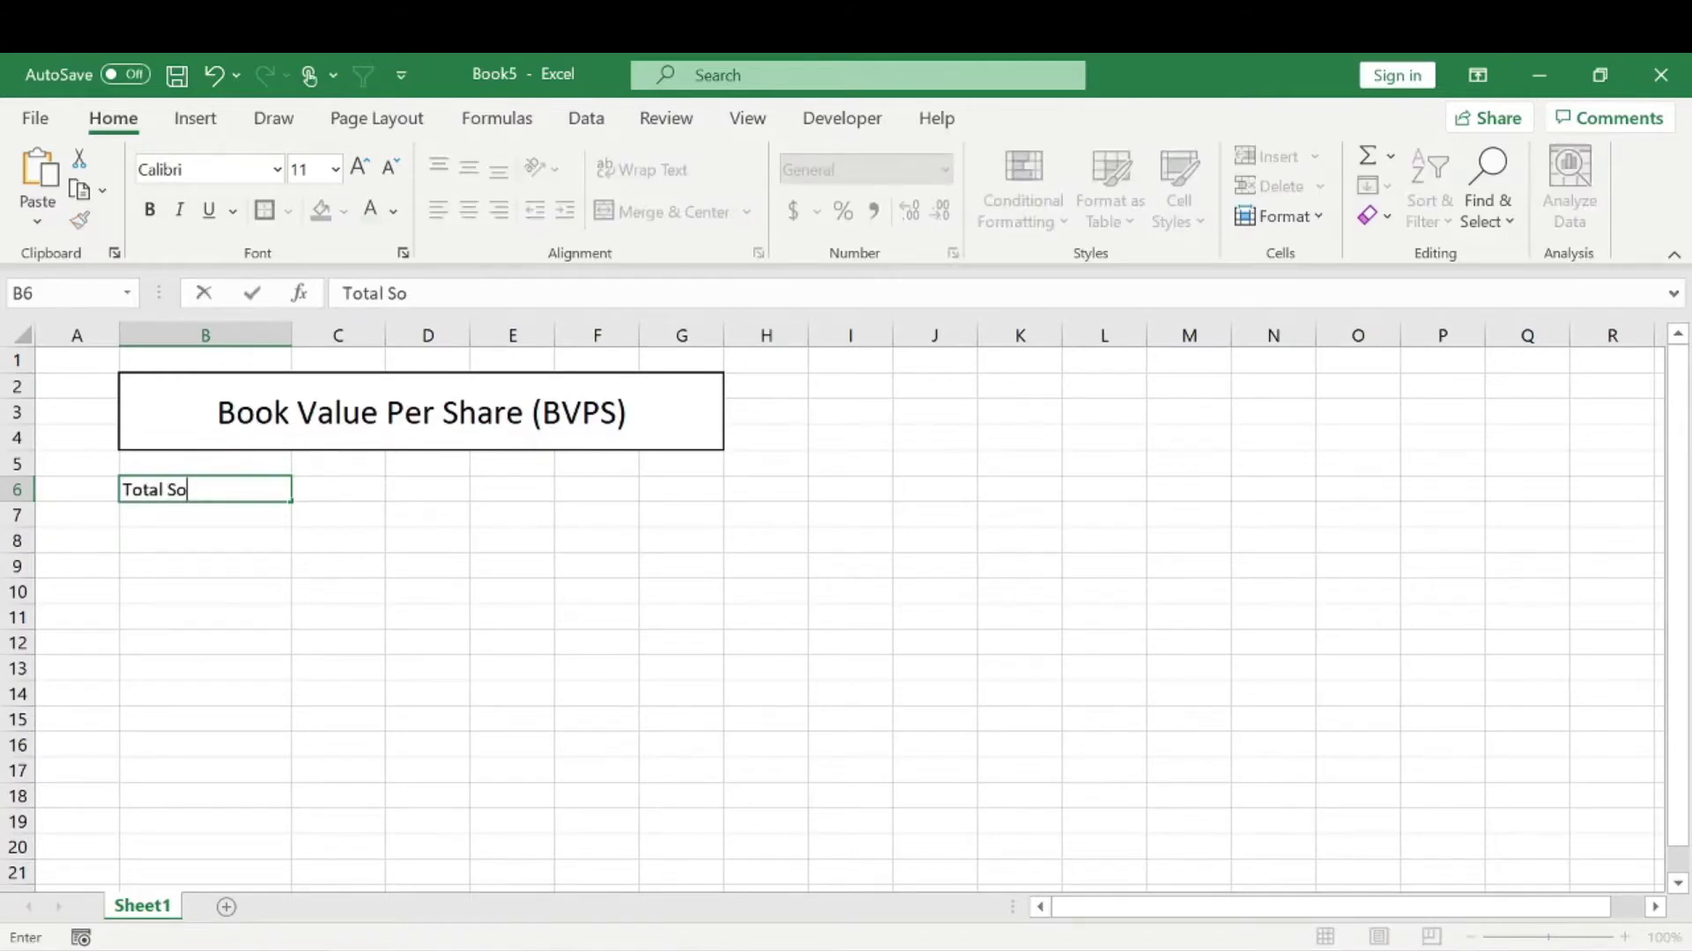
text(d)
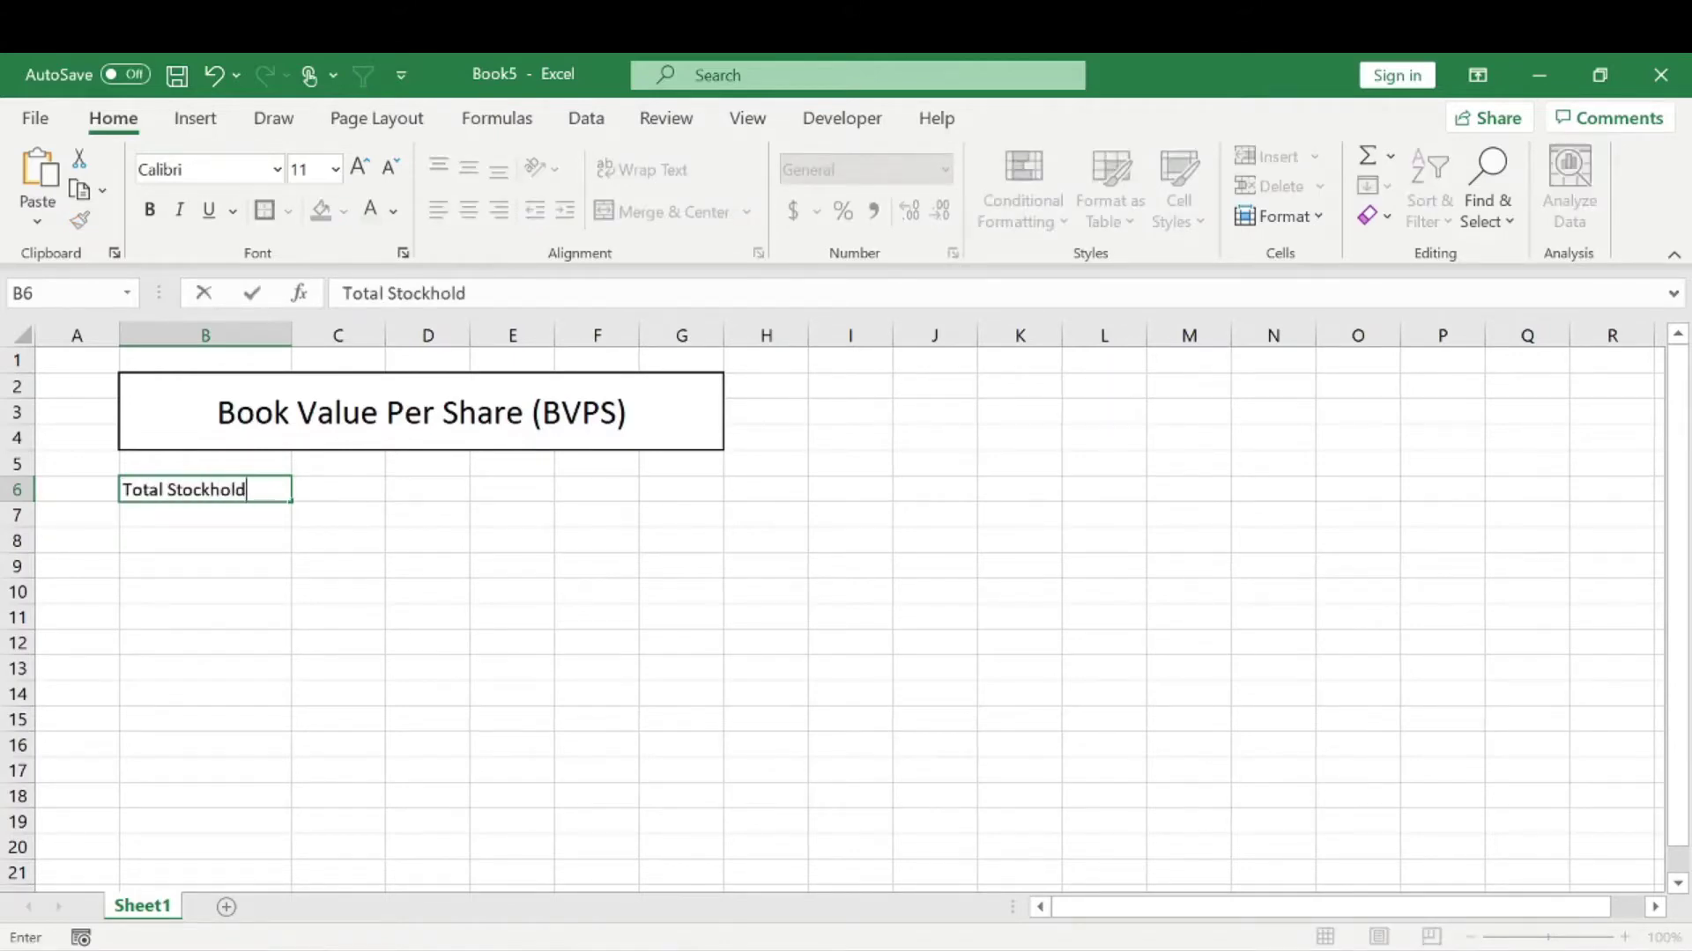
text(ers Equit)
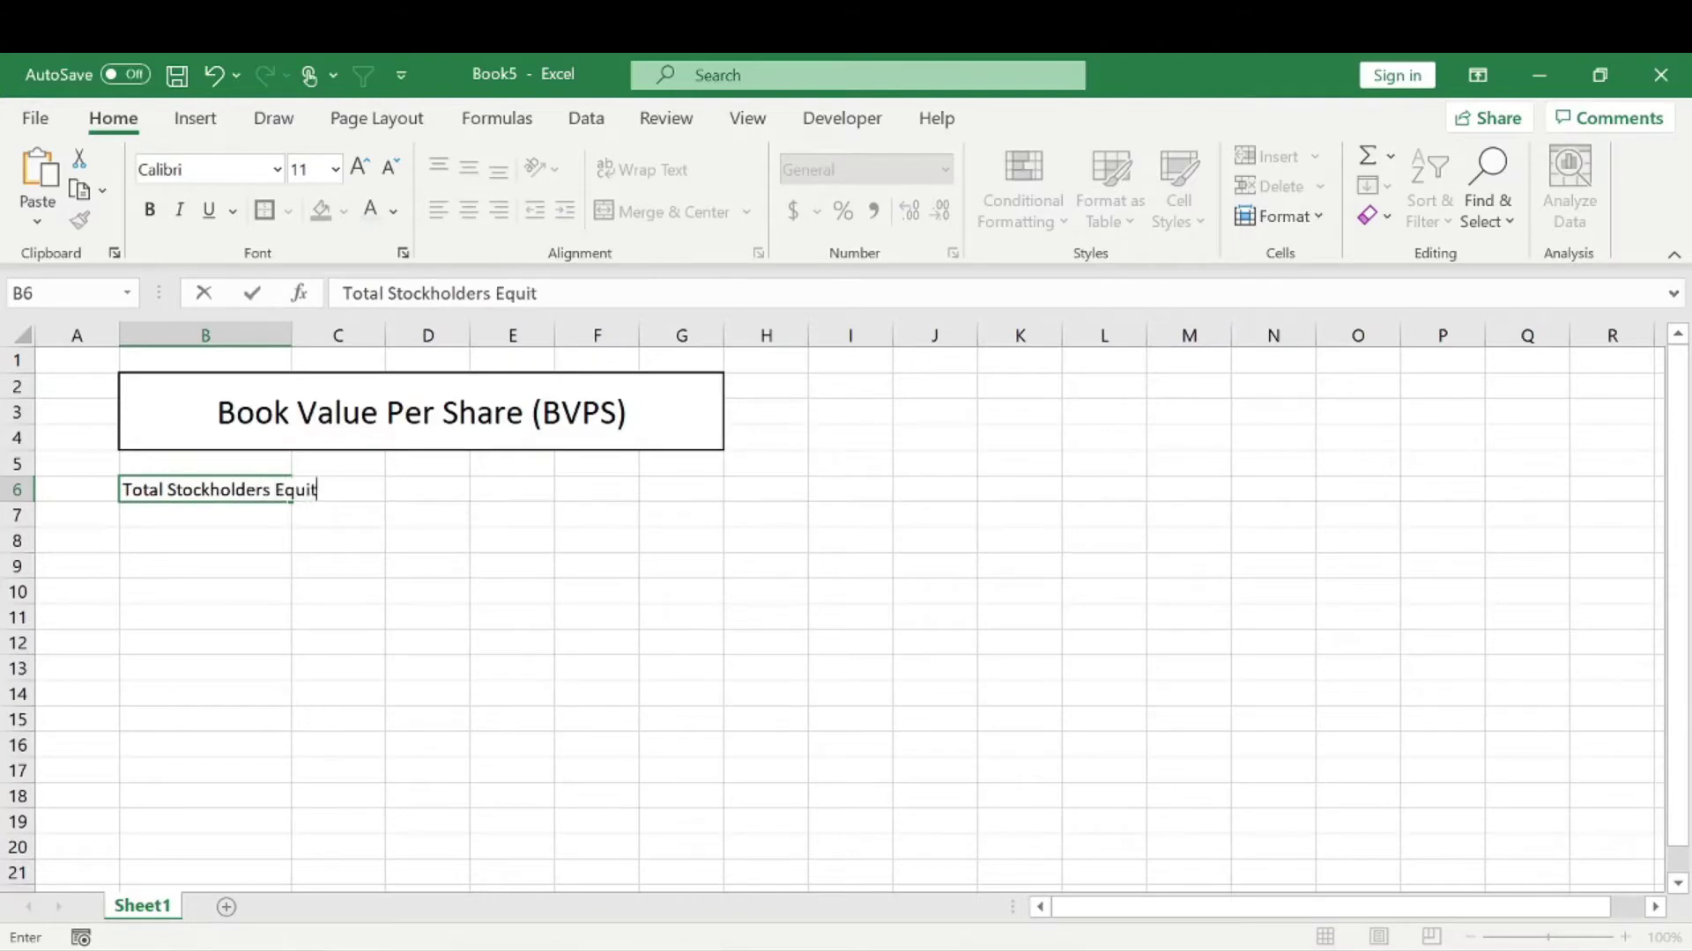
text(y /)
text( # of shares)
text( otu)
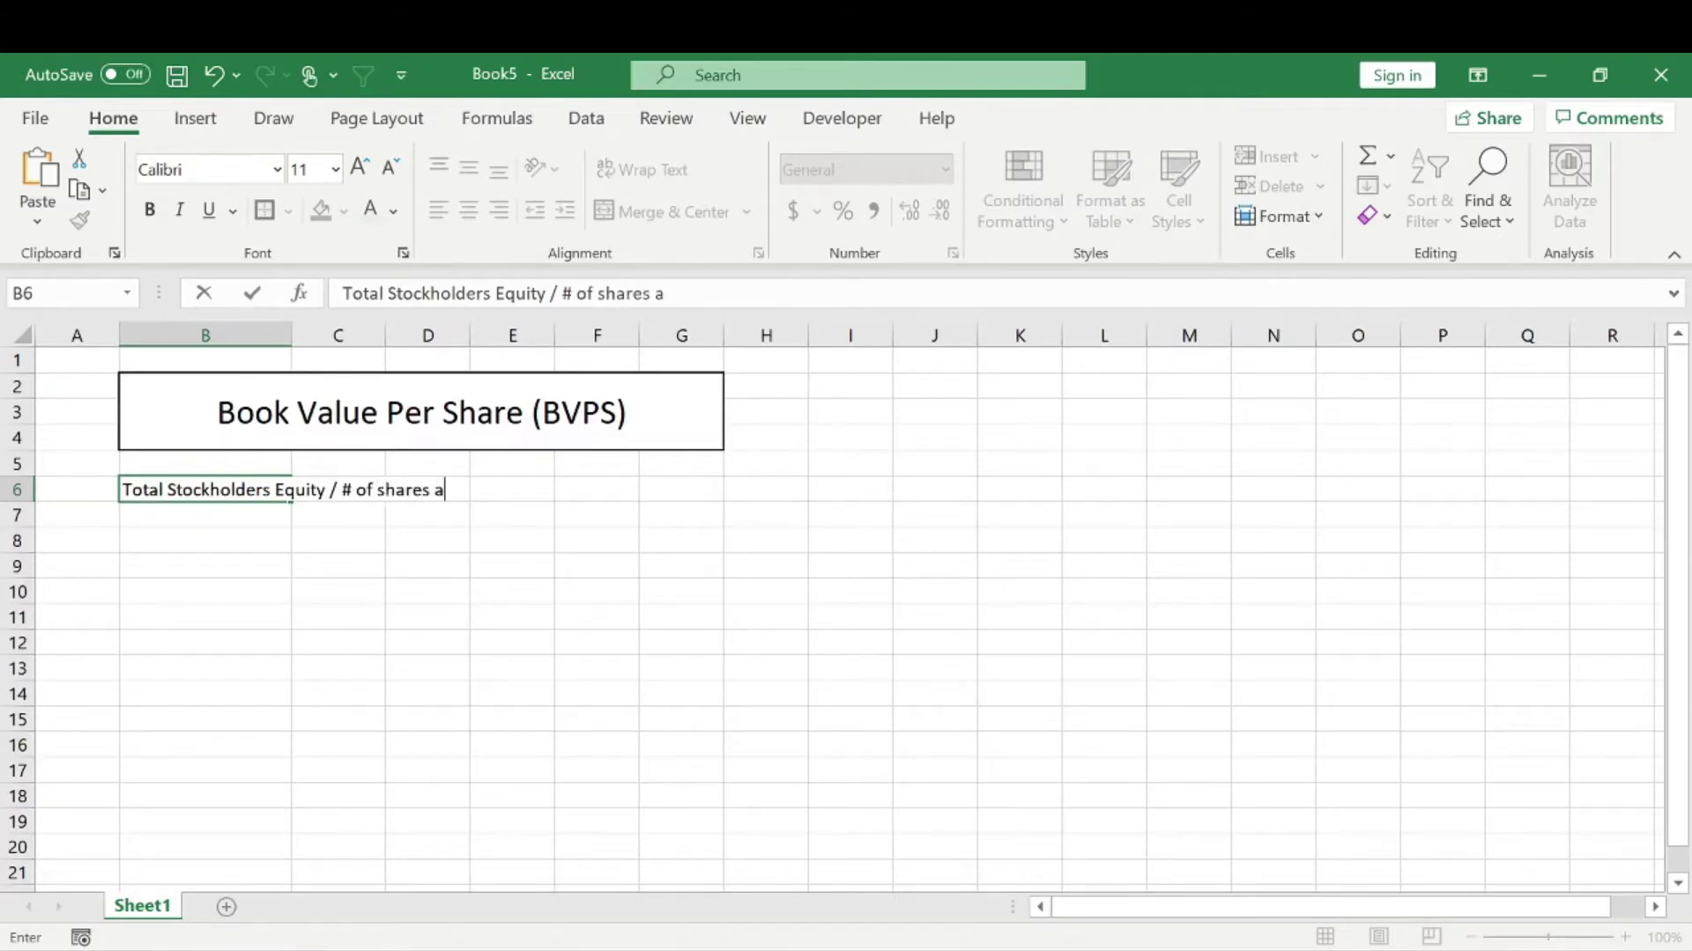
key(BackSpace)
key(BackSpace)
text(utstanding)
key(Return)
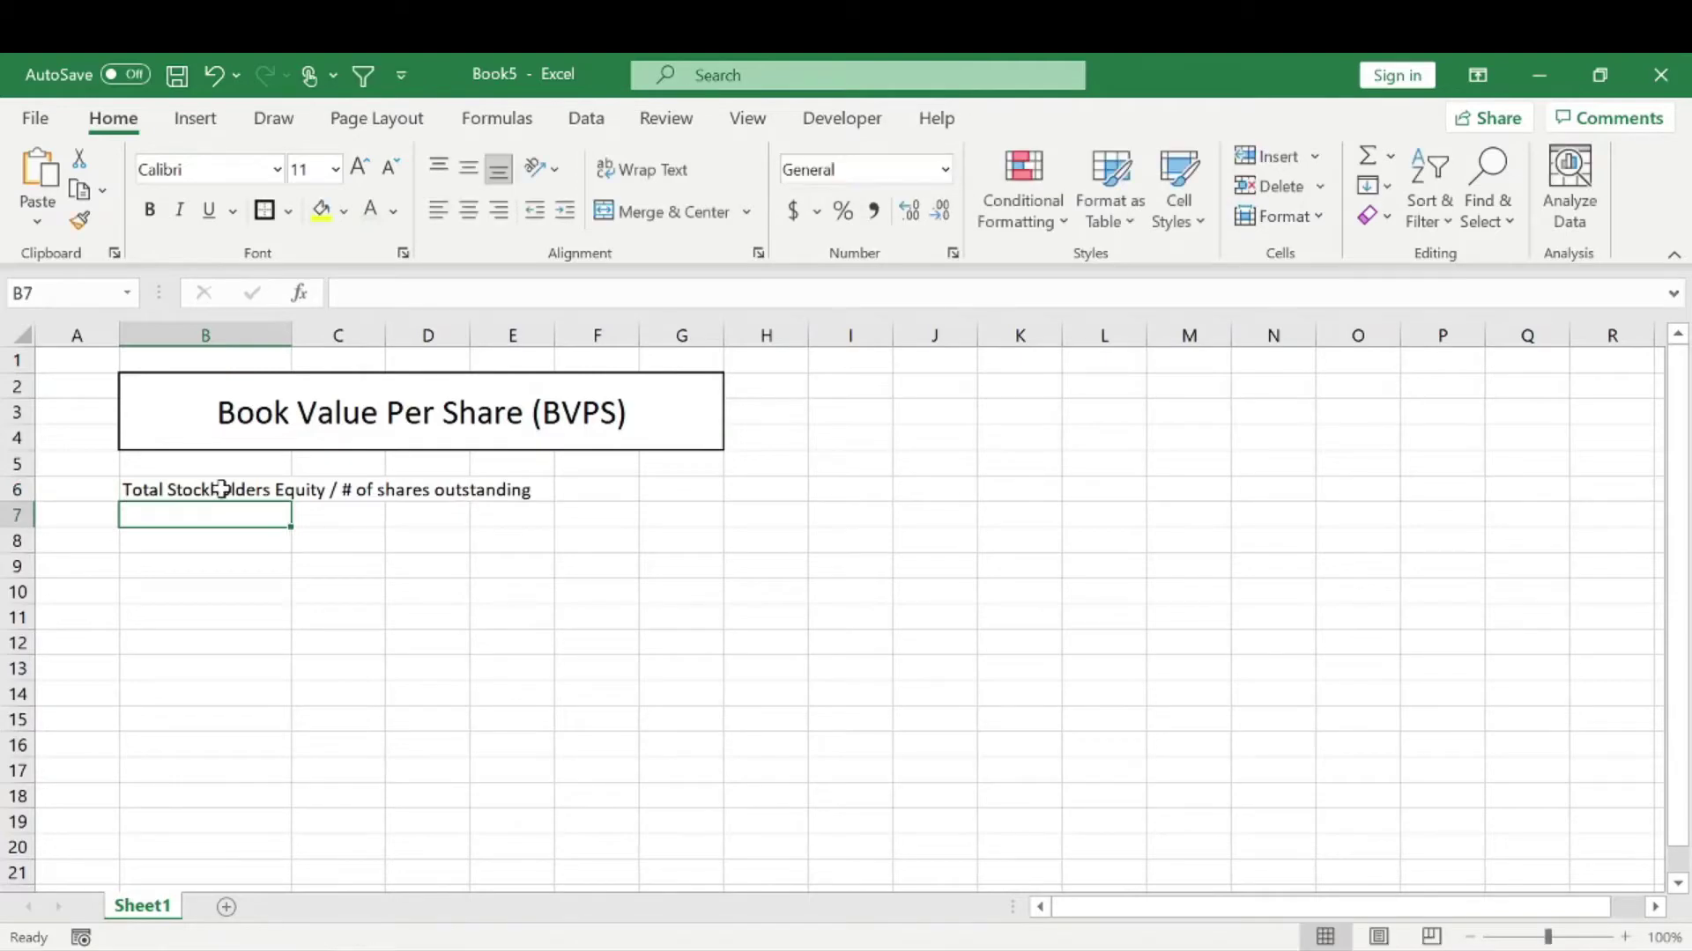
key(Return)
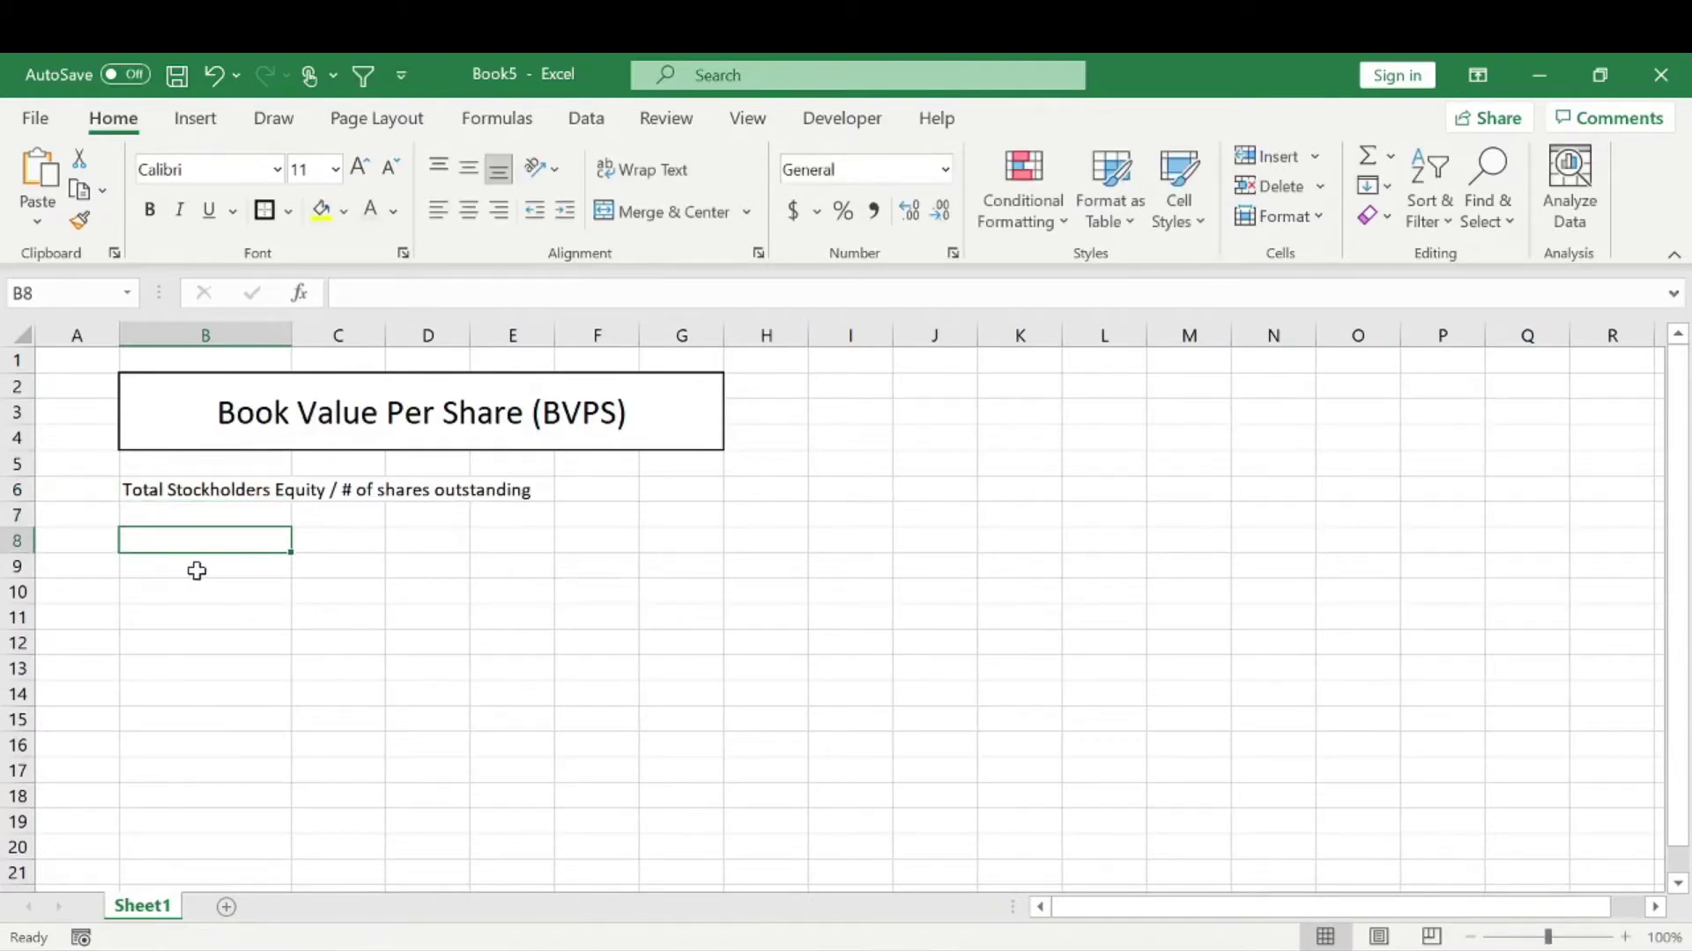
Label B8 as 'NFLX' and B9 as 'Stockholders Equity'
text(NFLC)
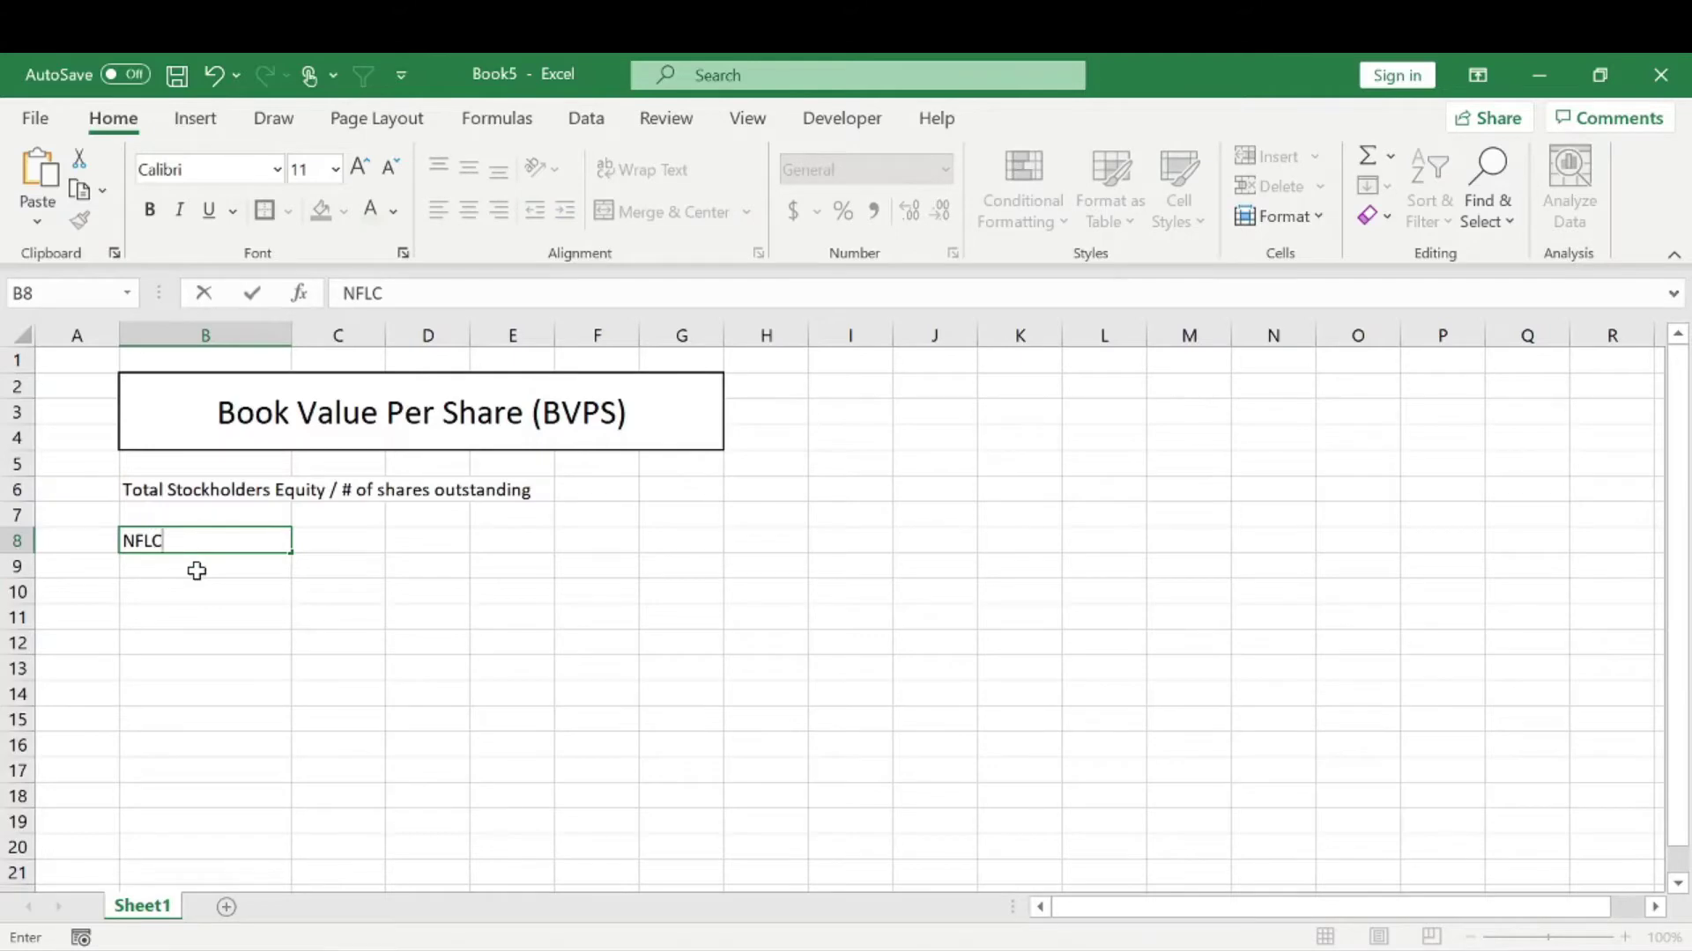
key(BackSpace)
text(X)
key(Up)
click(196, 569)
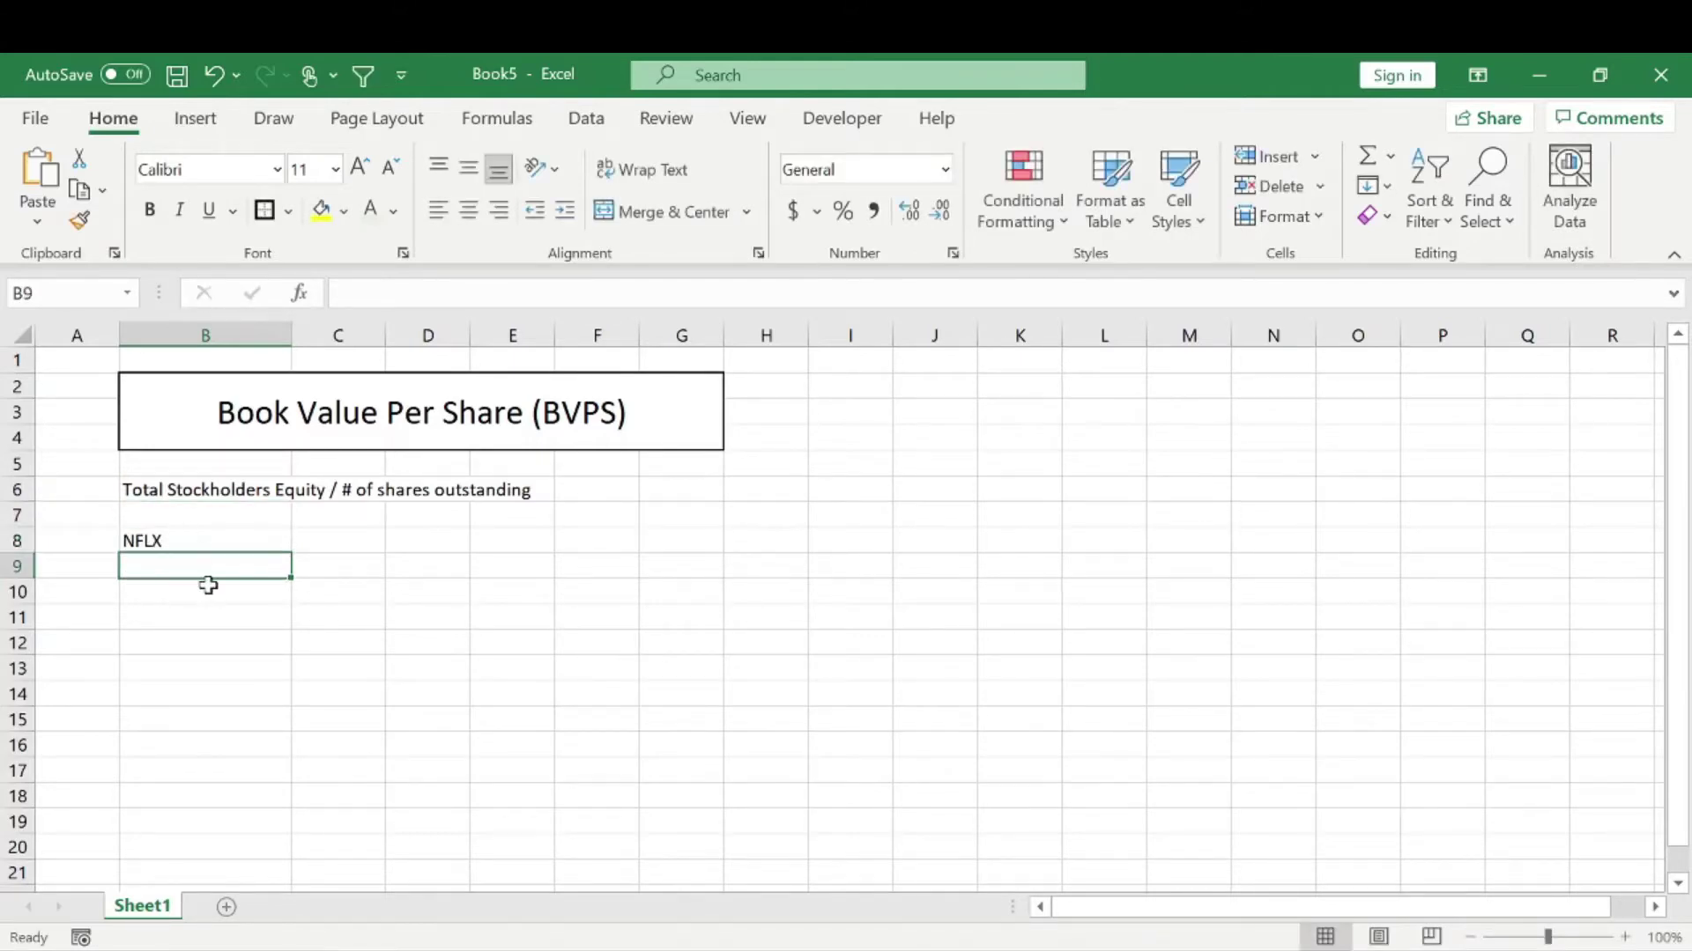
text(Total)
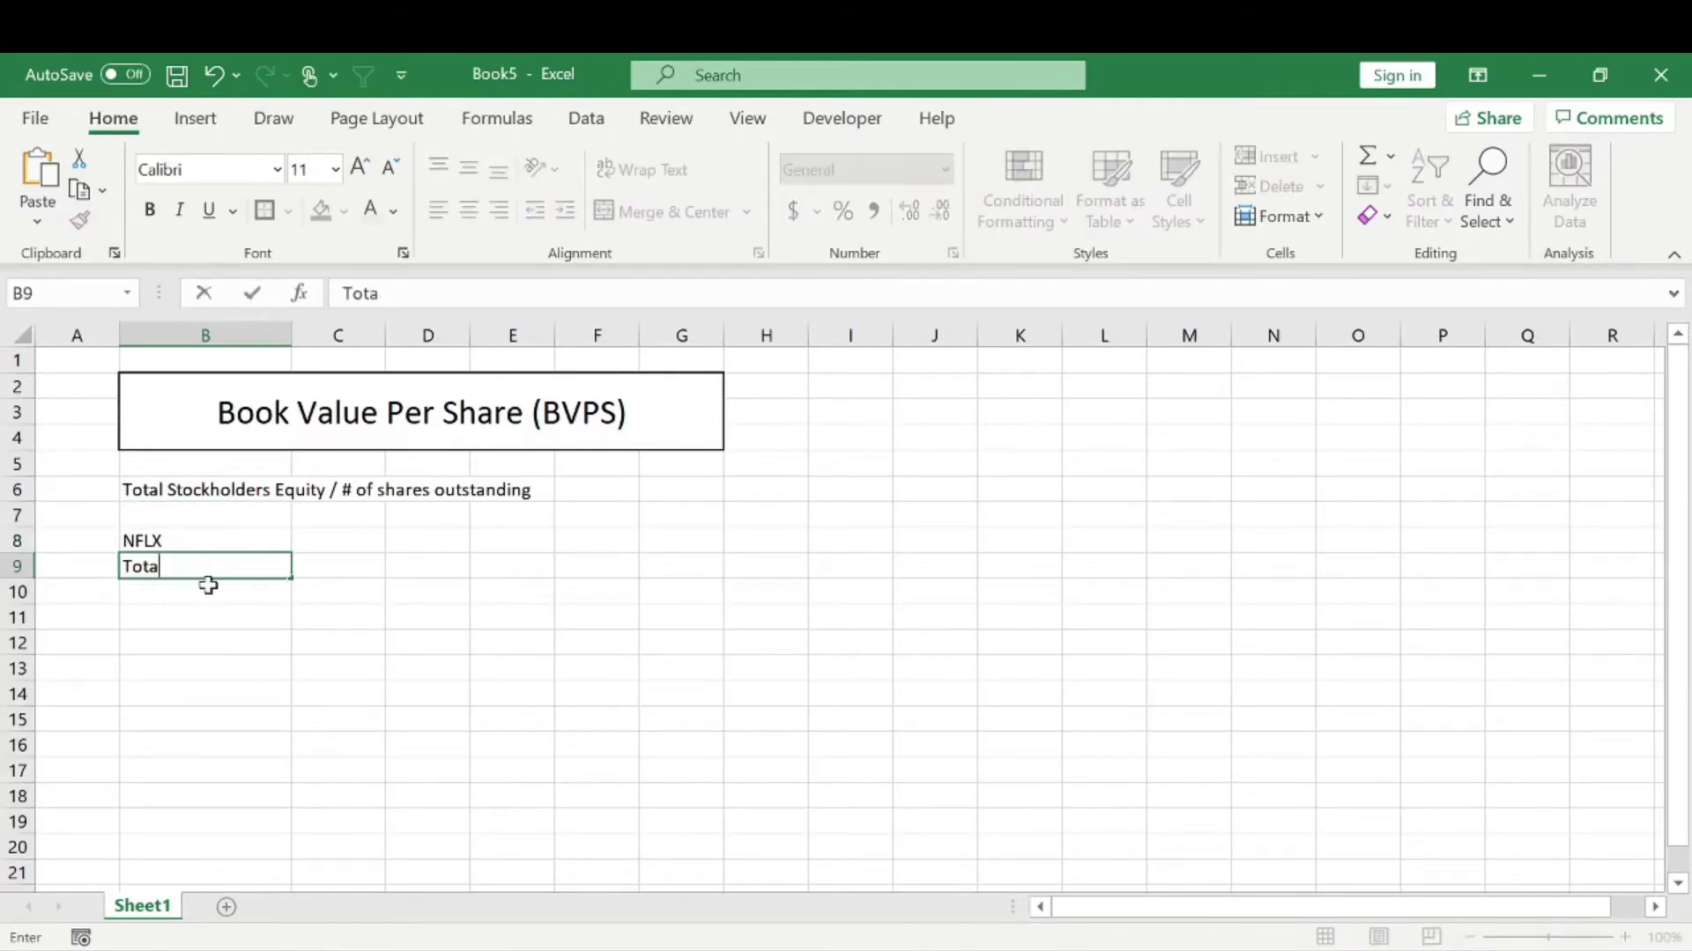
key(BackSpace)
key(BackSpace)
key(BackSpace)
key(BackSpace)
key(BackSpace)
text(Stockholders )
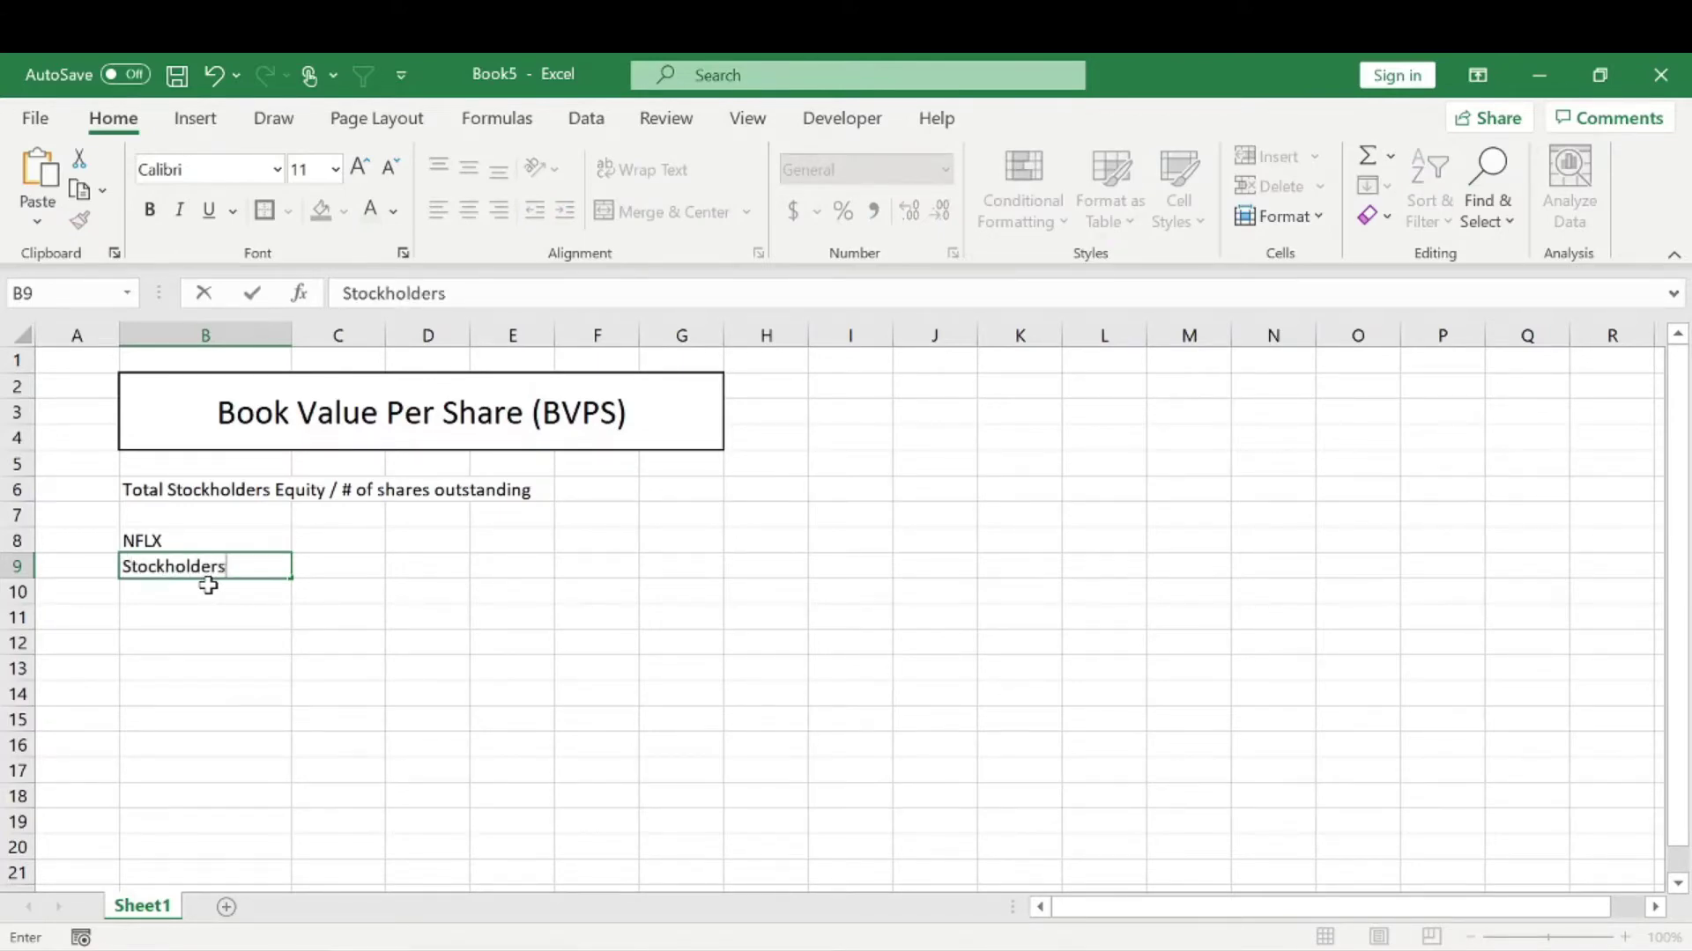
text(Equity)
key(Return)
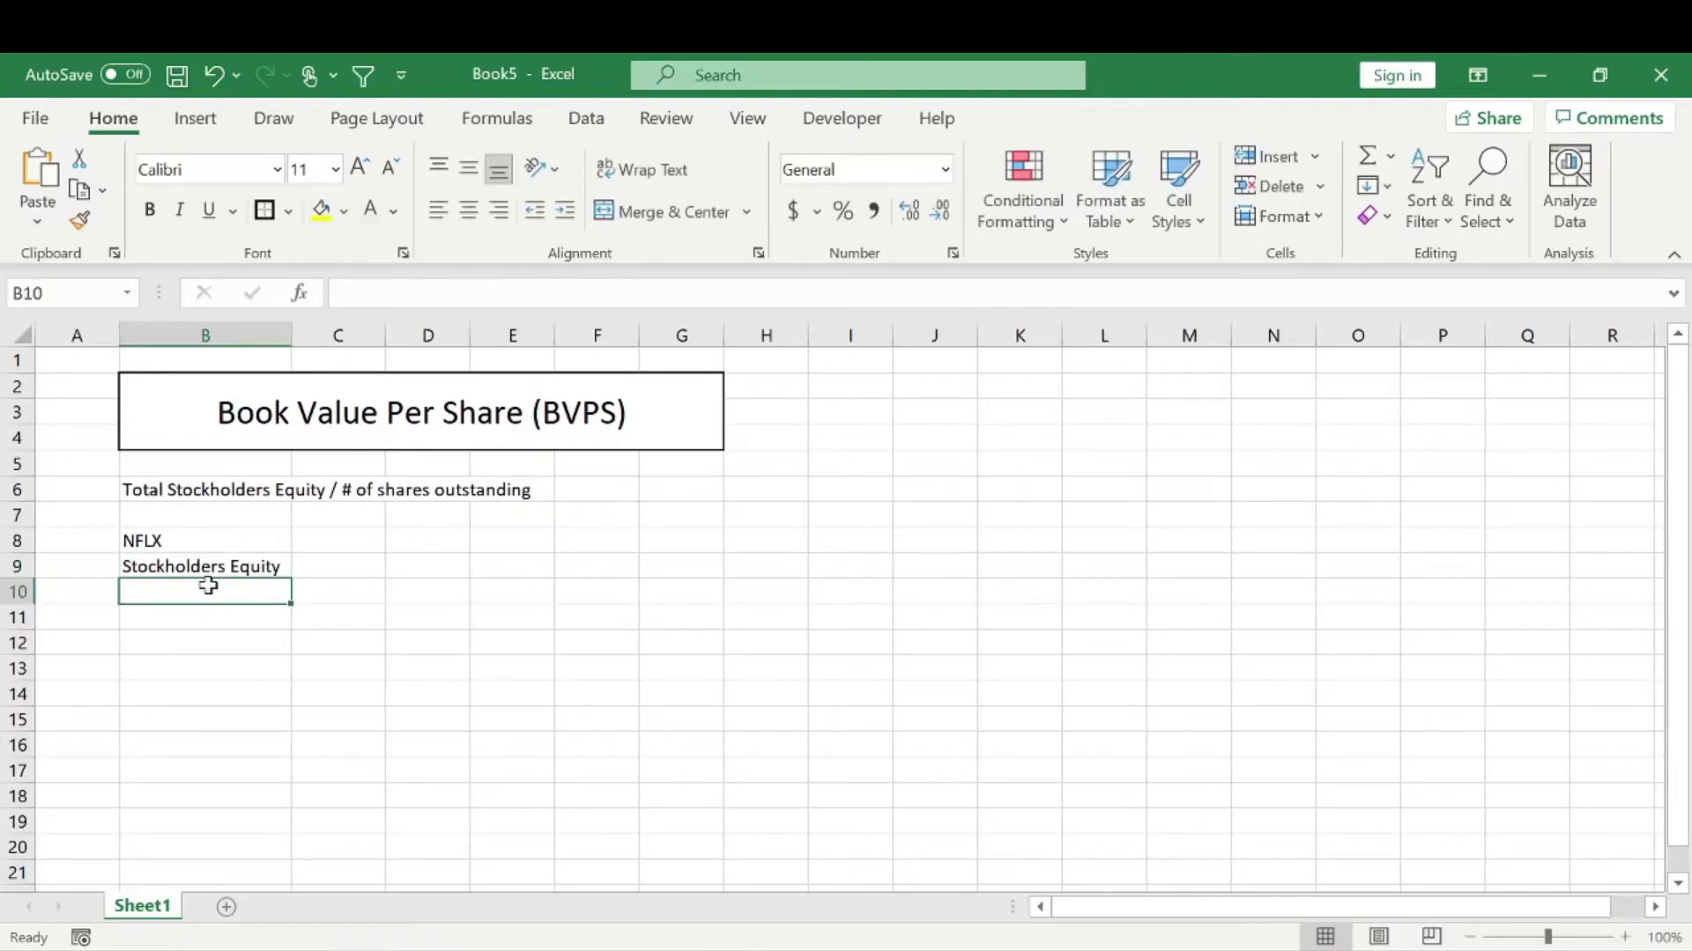
Label B10 as '# of shares' and B11 as 'BVPS'
text(# of )
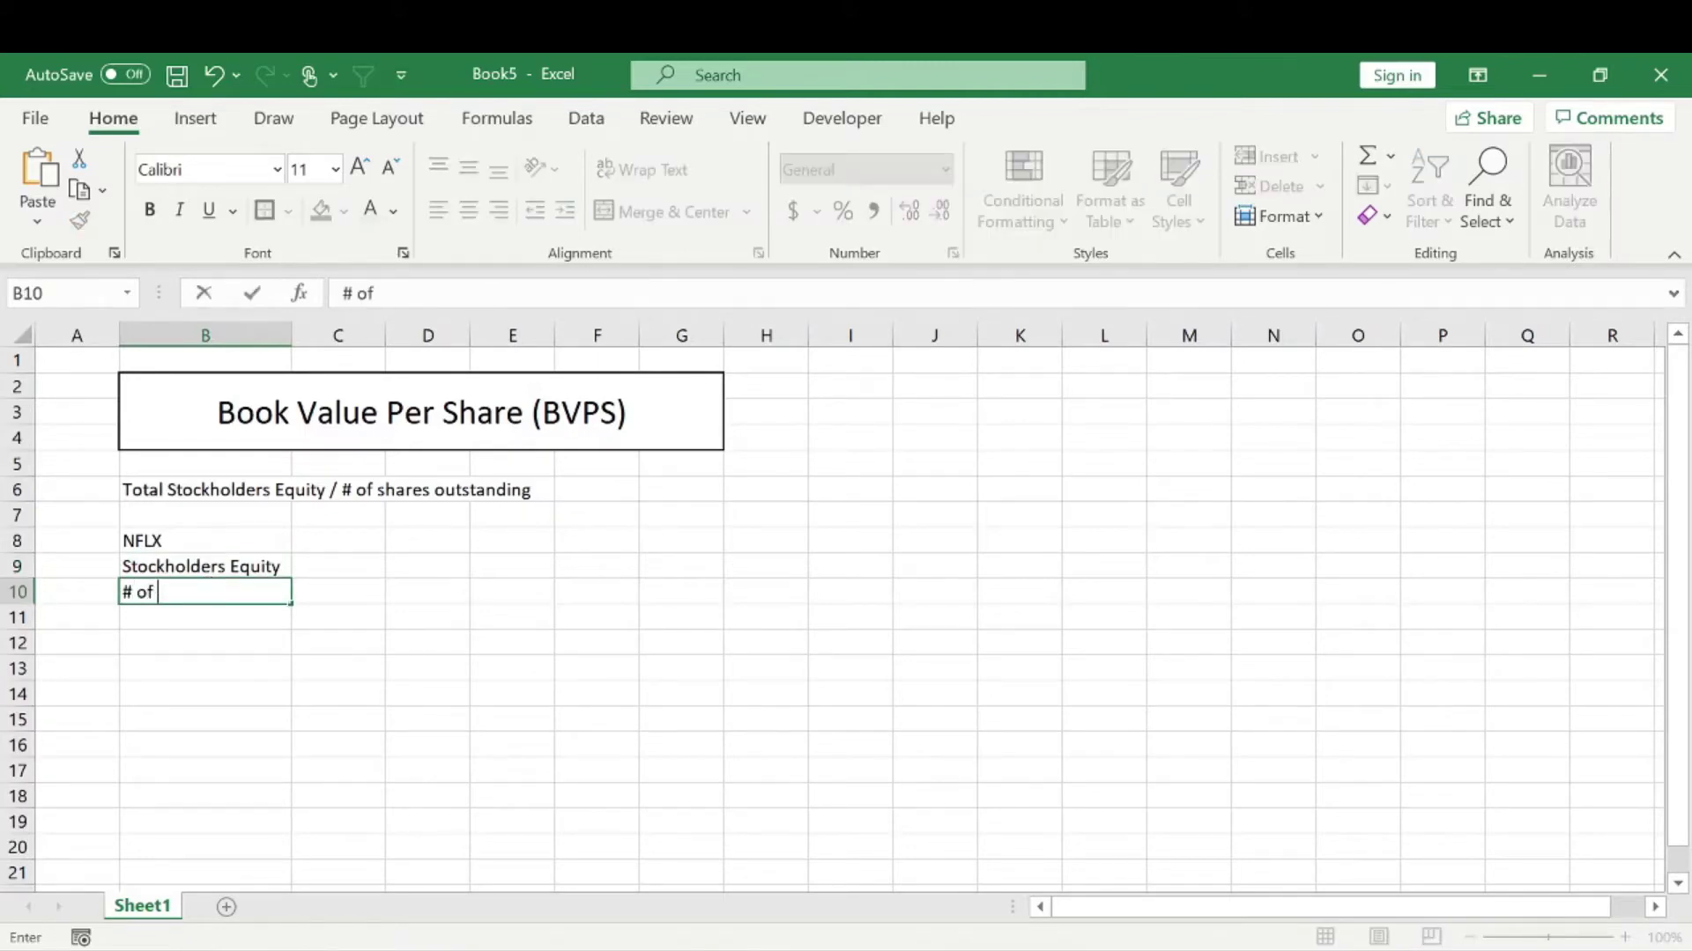
text(shares\)
key(BackSpace)
key(Return)
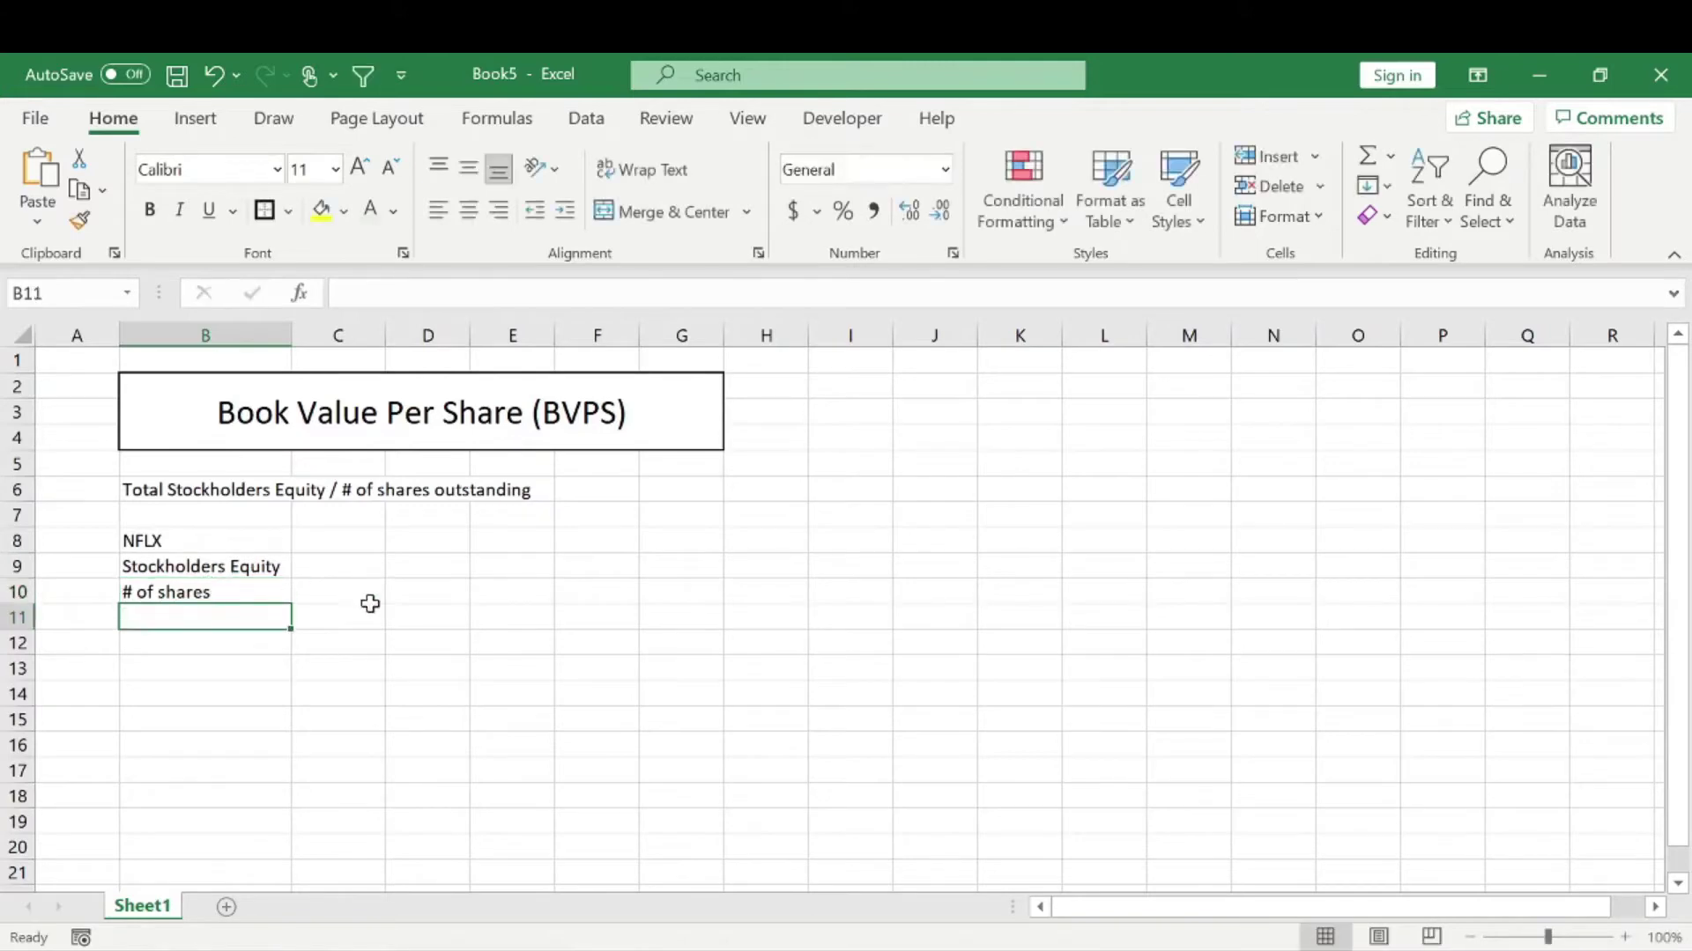
text(BVPS)
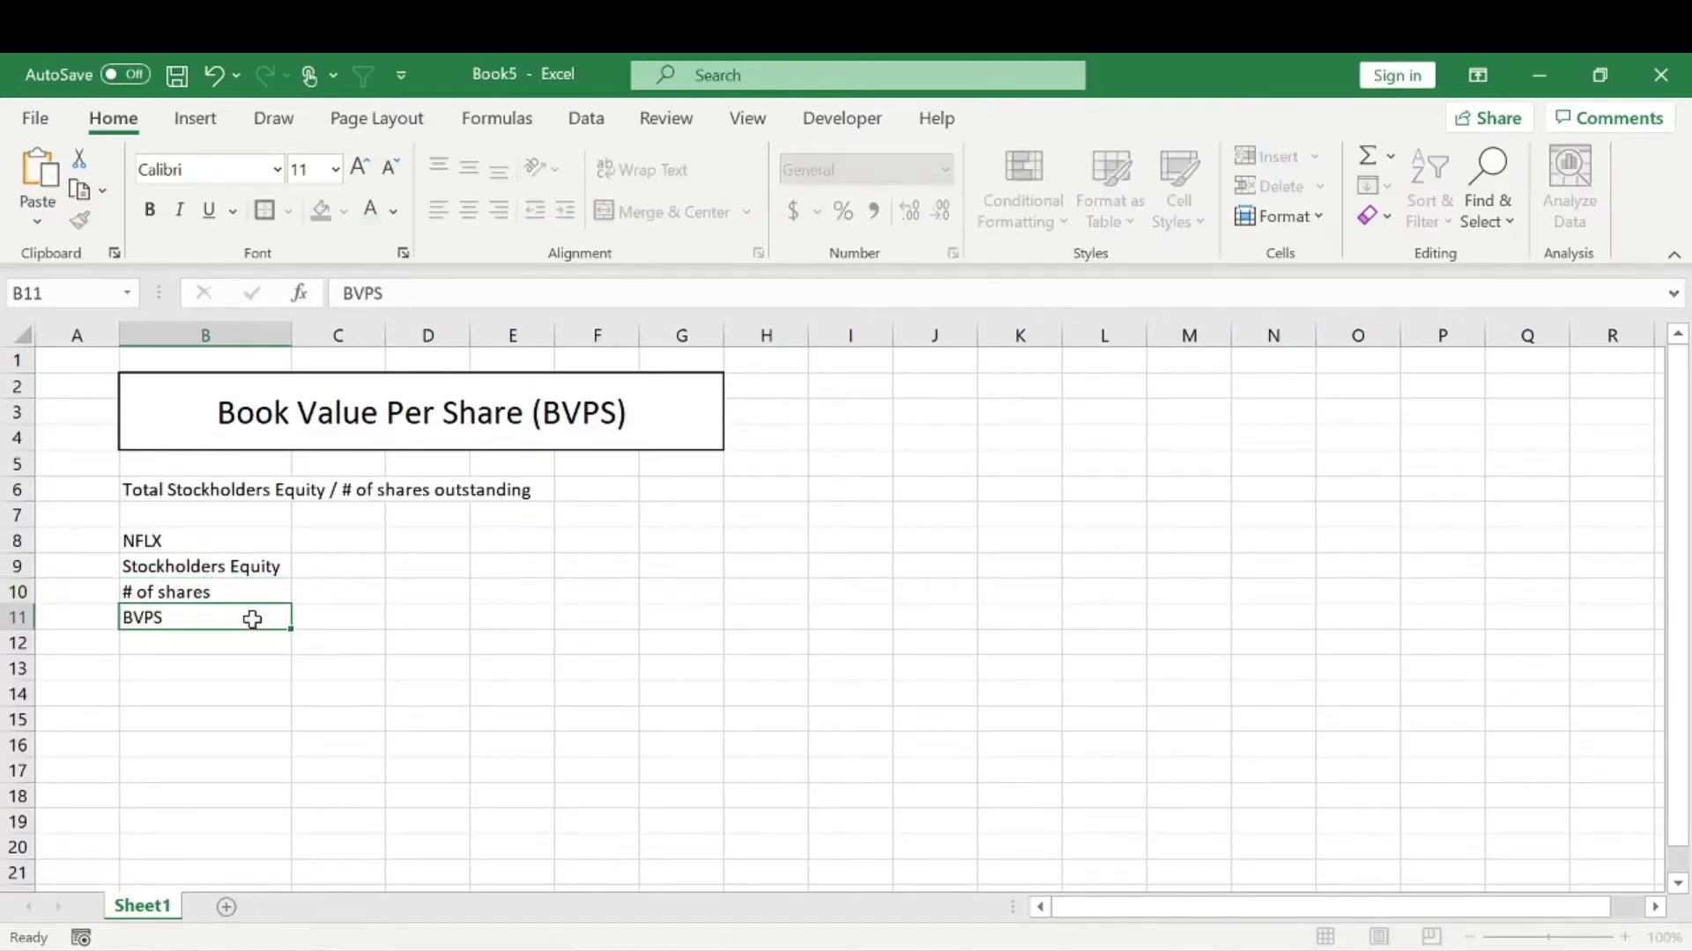
key(Up)
click(253, 619)
key(alt+Tab)
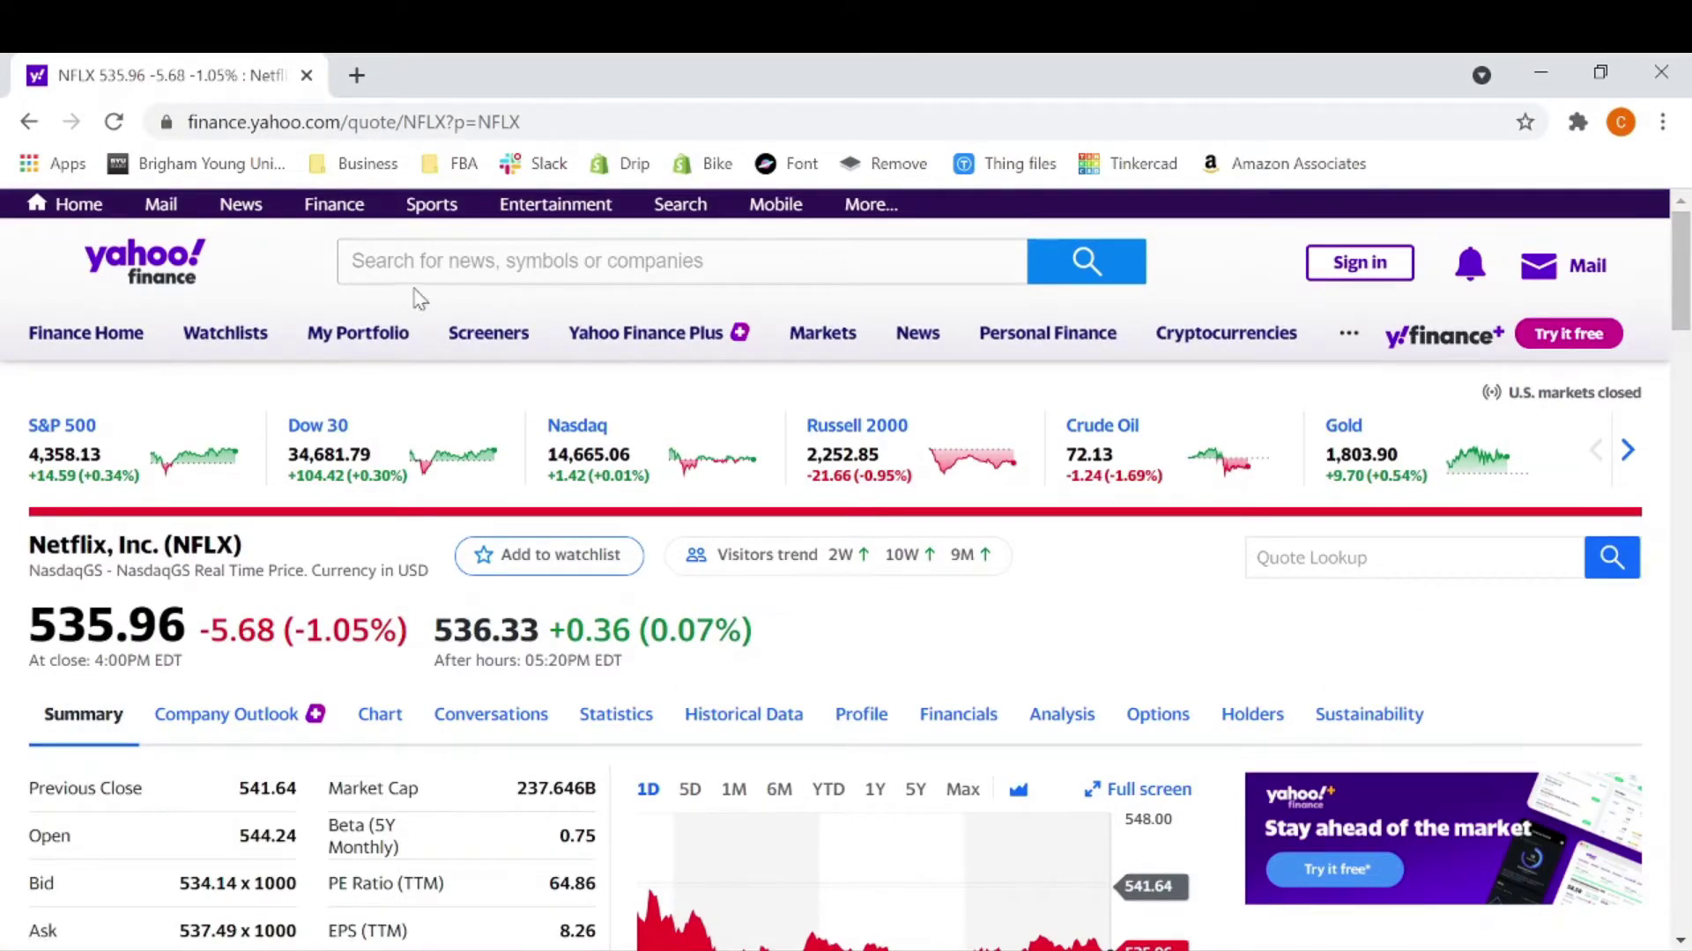
Show Netflix's quarterly balance sheet under Financials and scroll down to the equity rows
scroll(333, 279, down, 2)
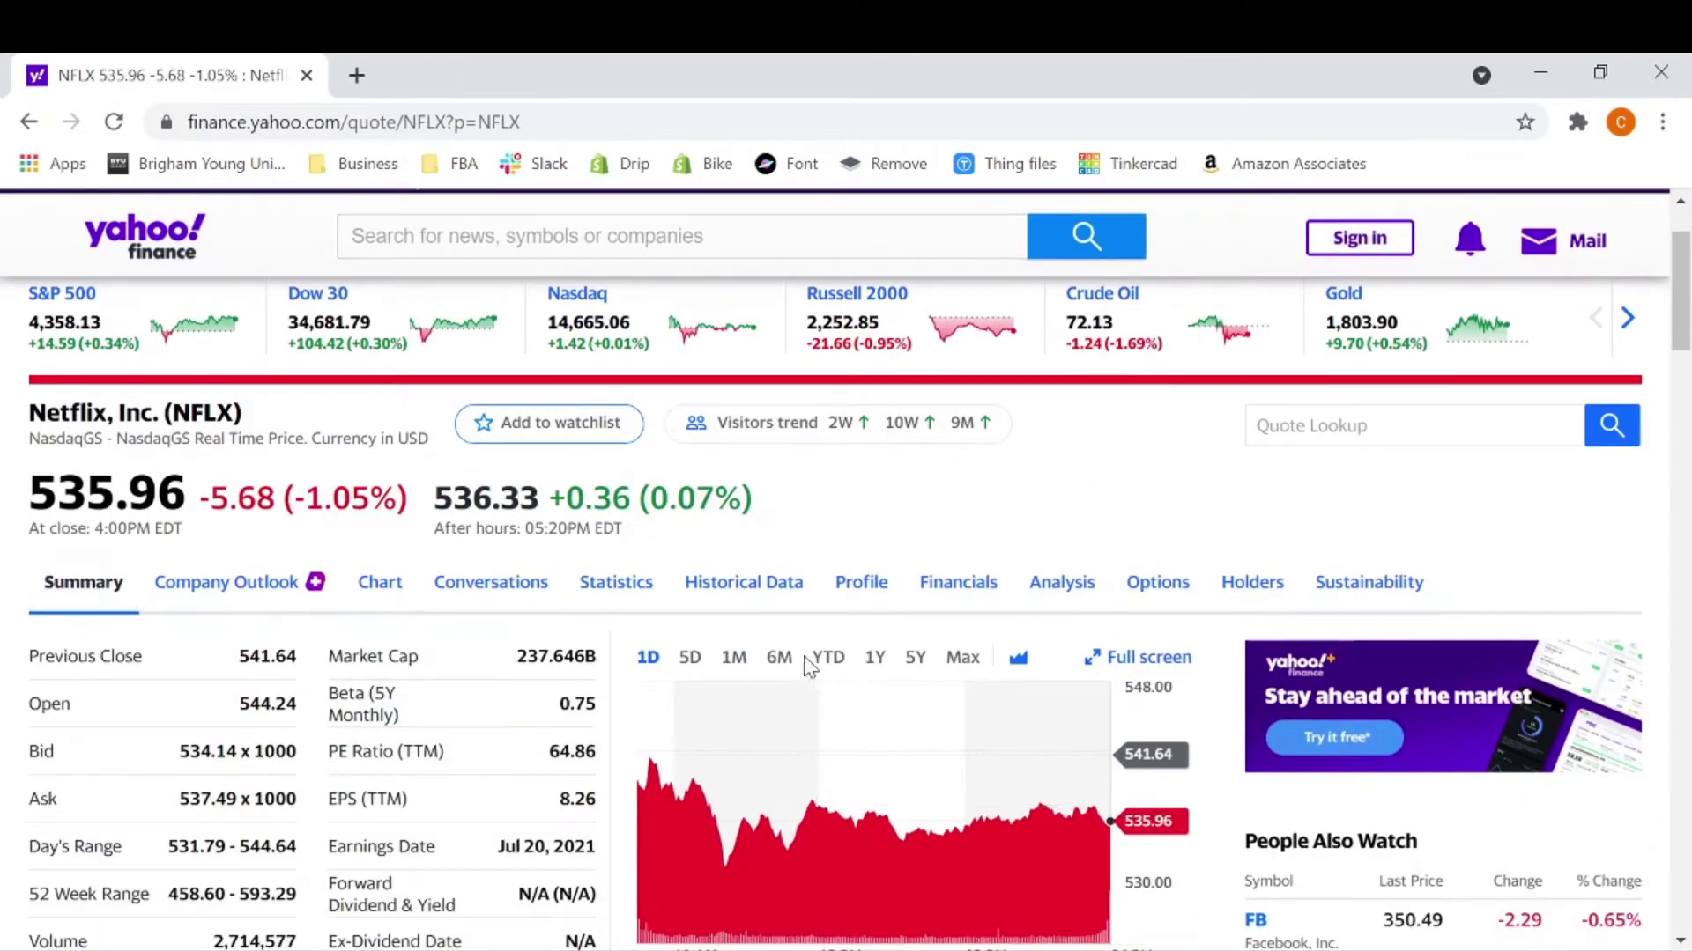
click(932, 593)
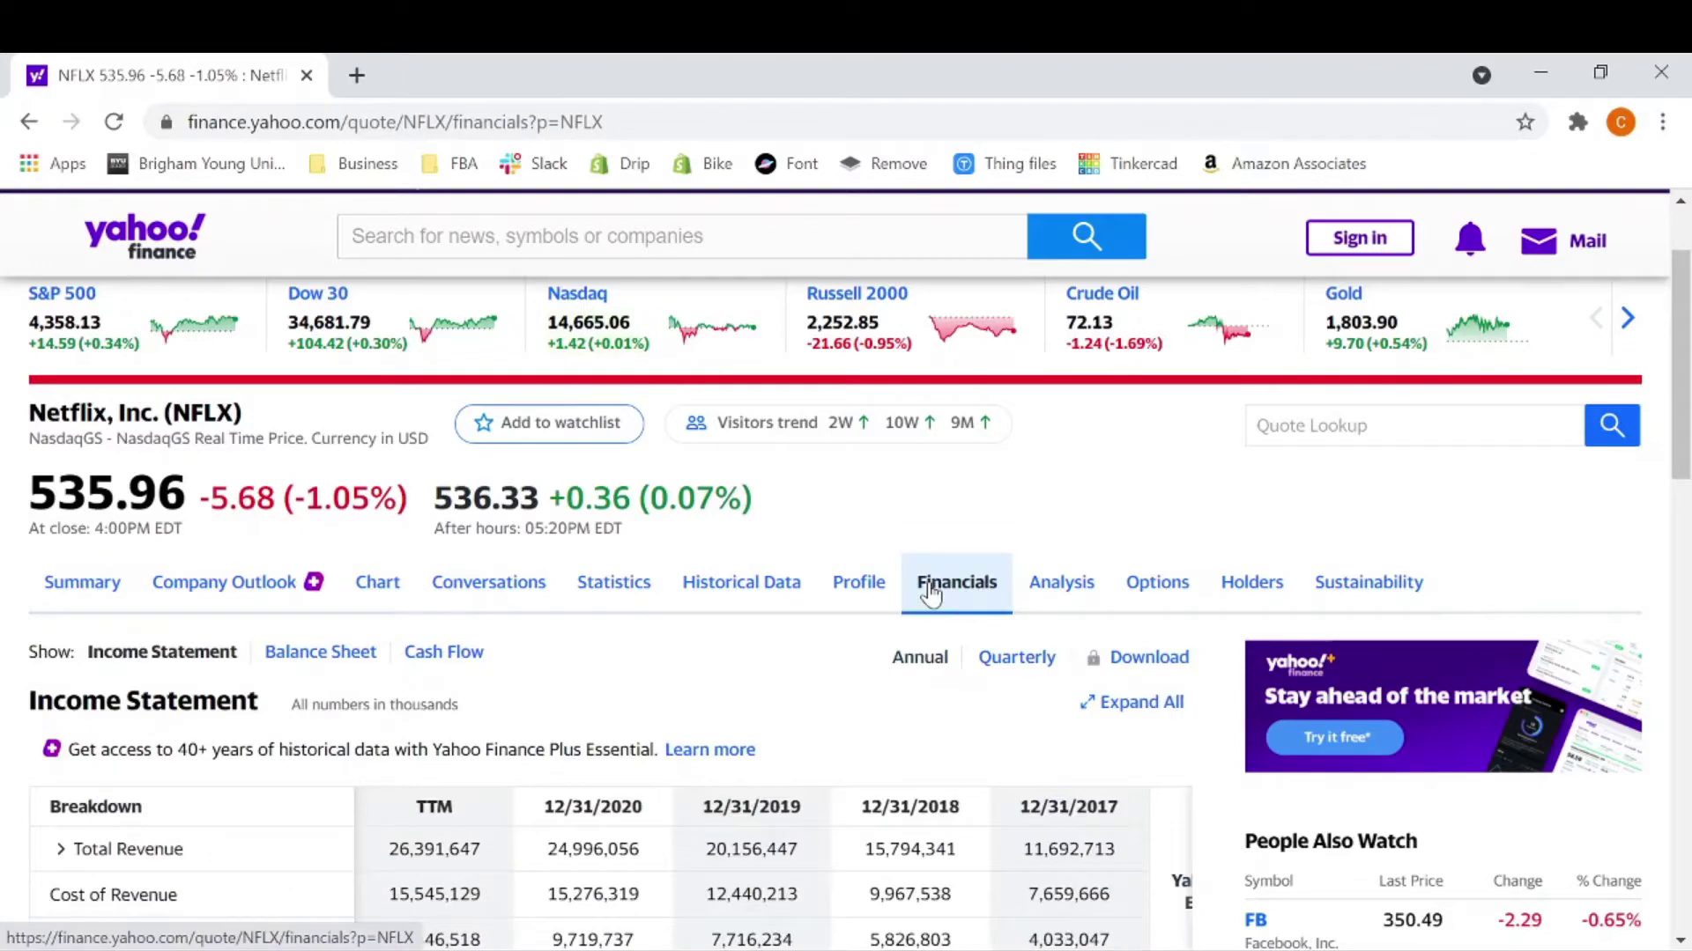
click(290, 659)
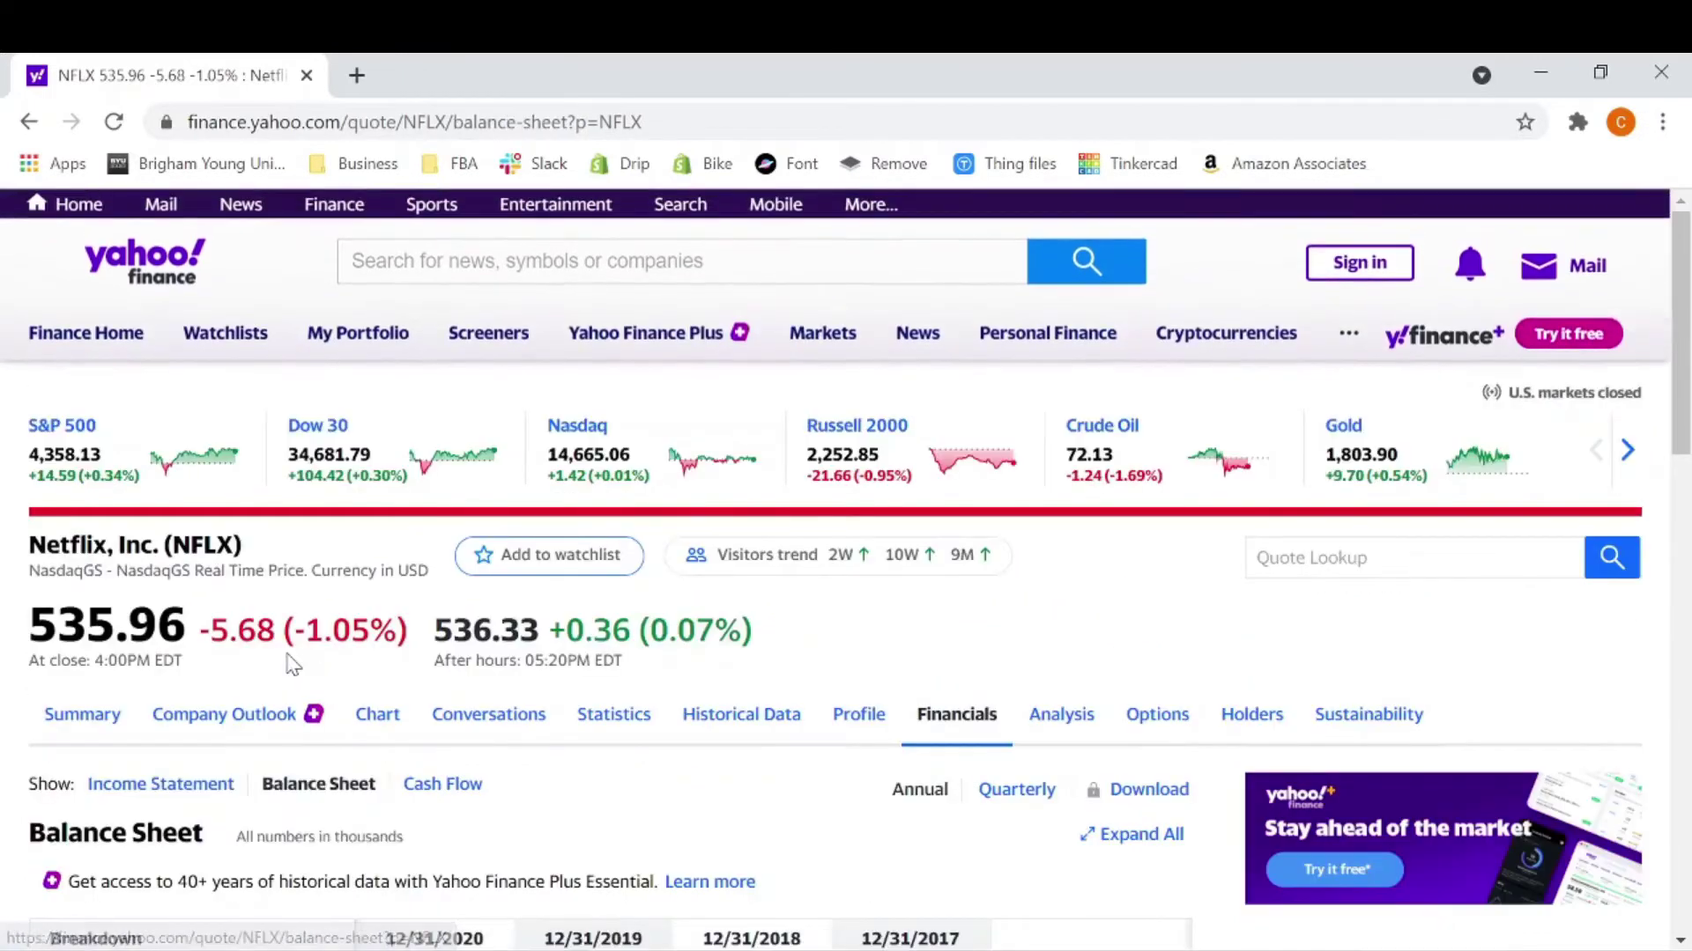
scroll(432, 661, down, 3)
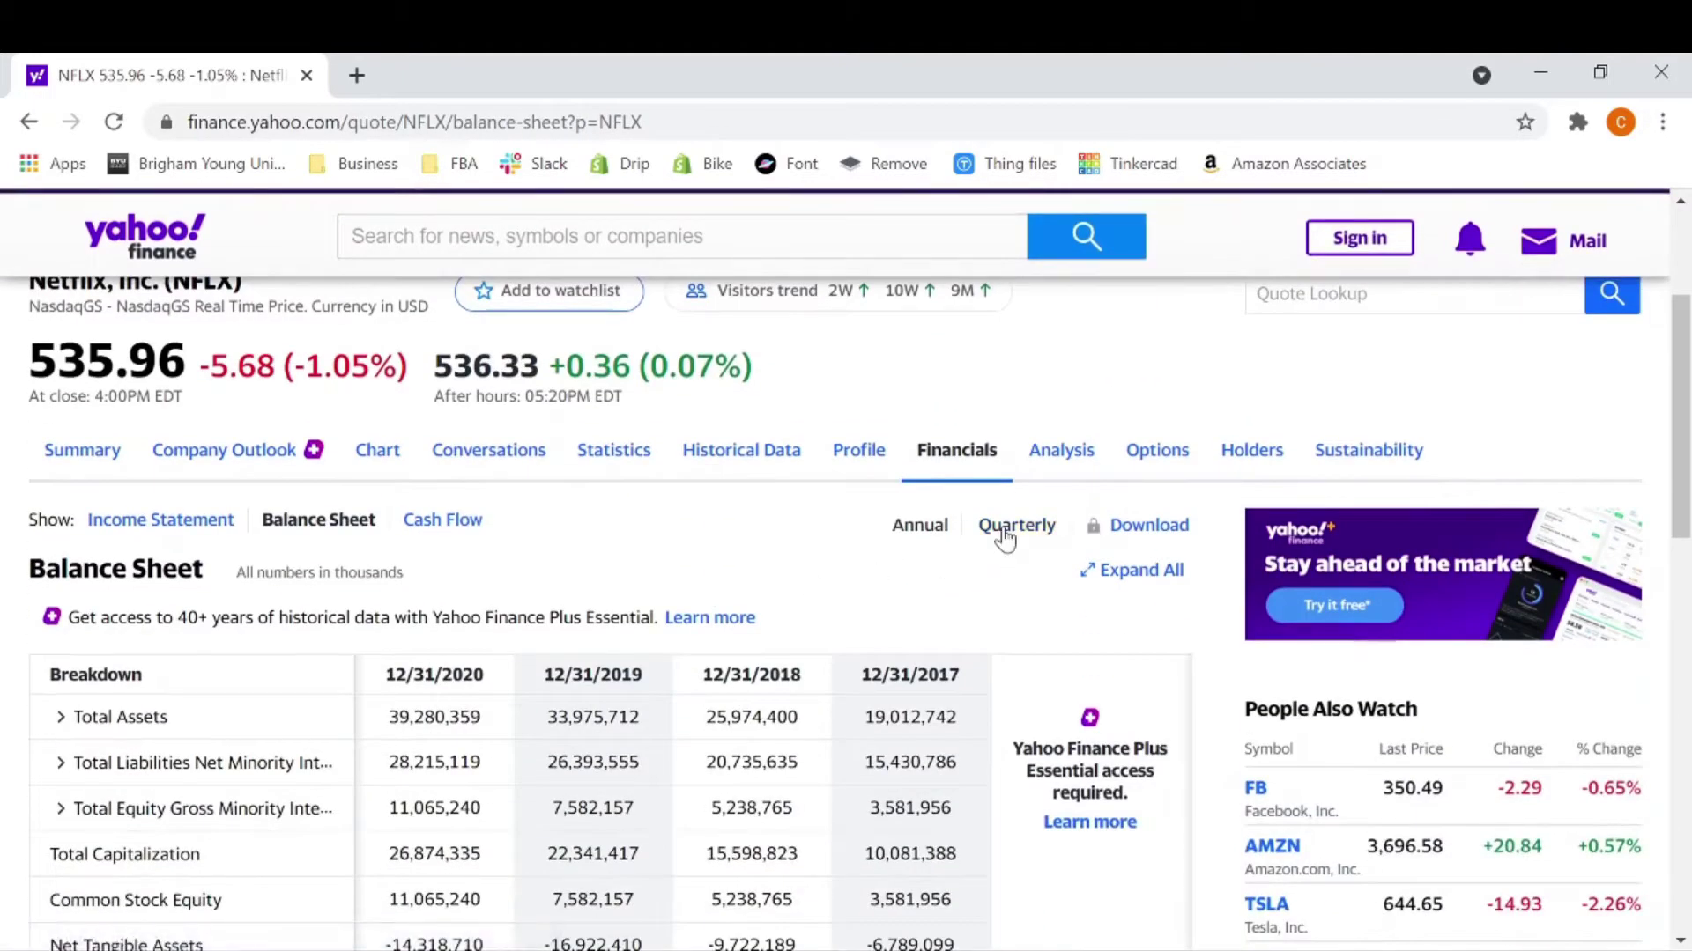
click(1004, 533)
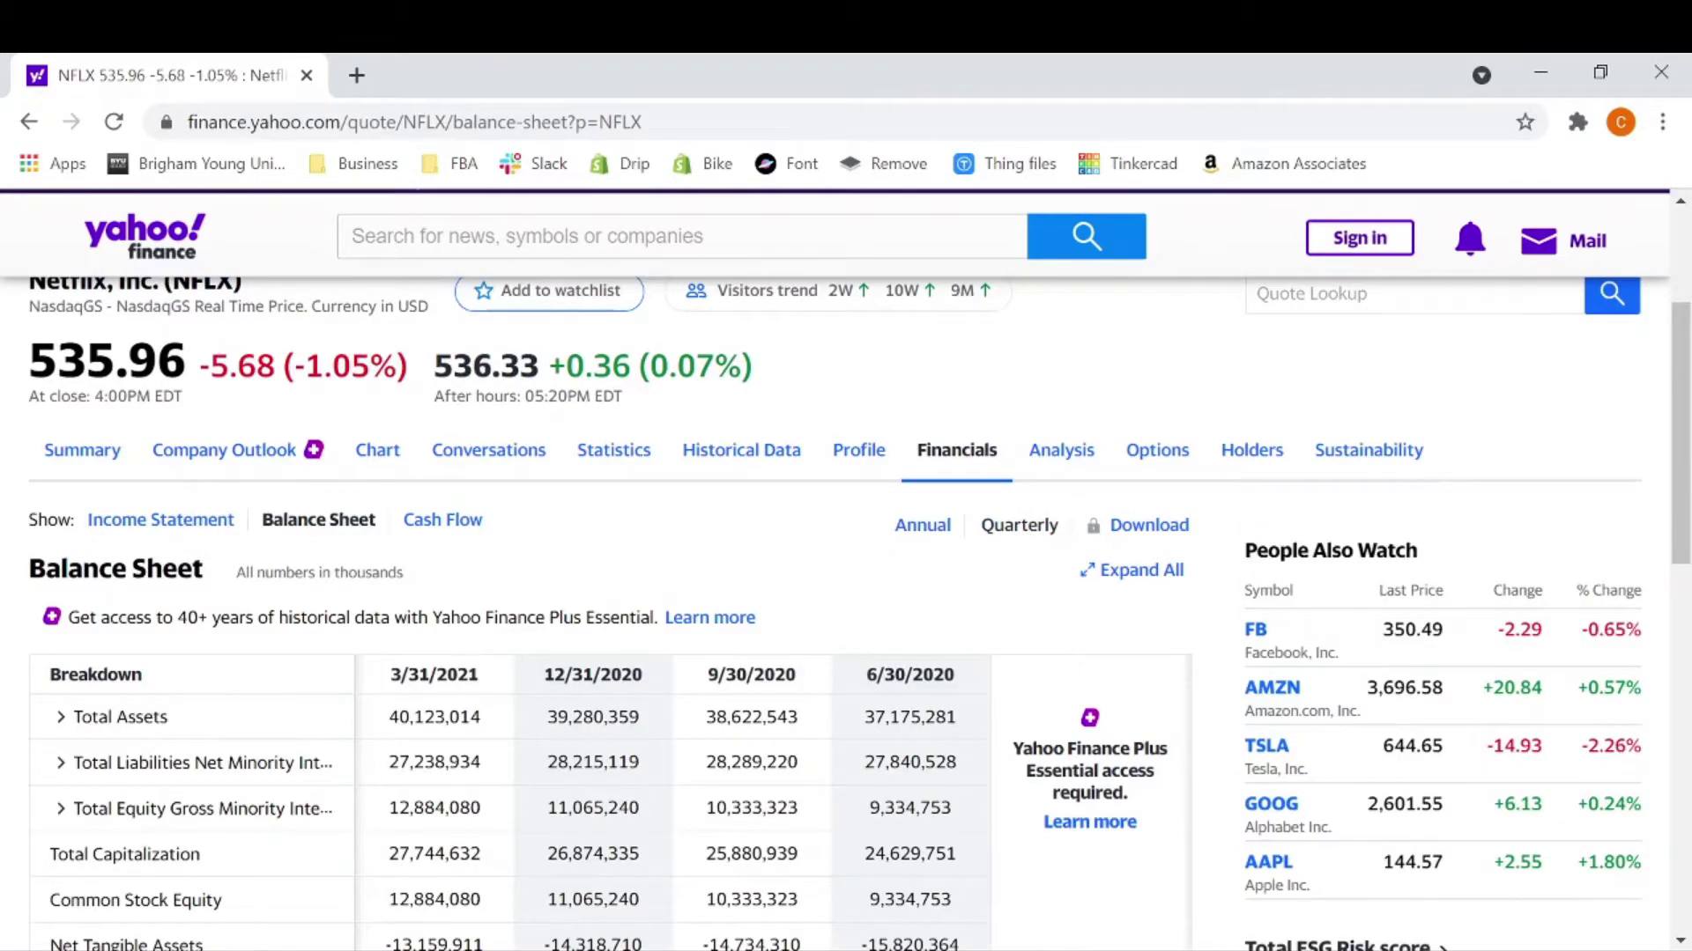
scroll(371, 563, down, 3)
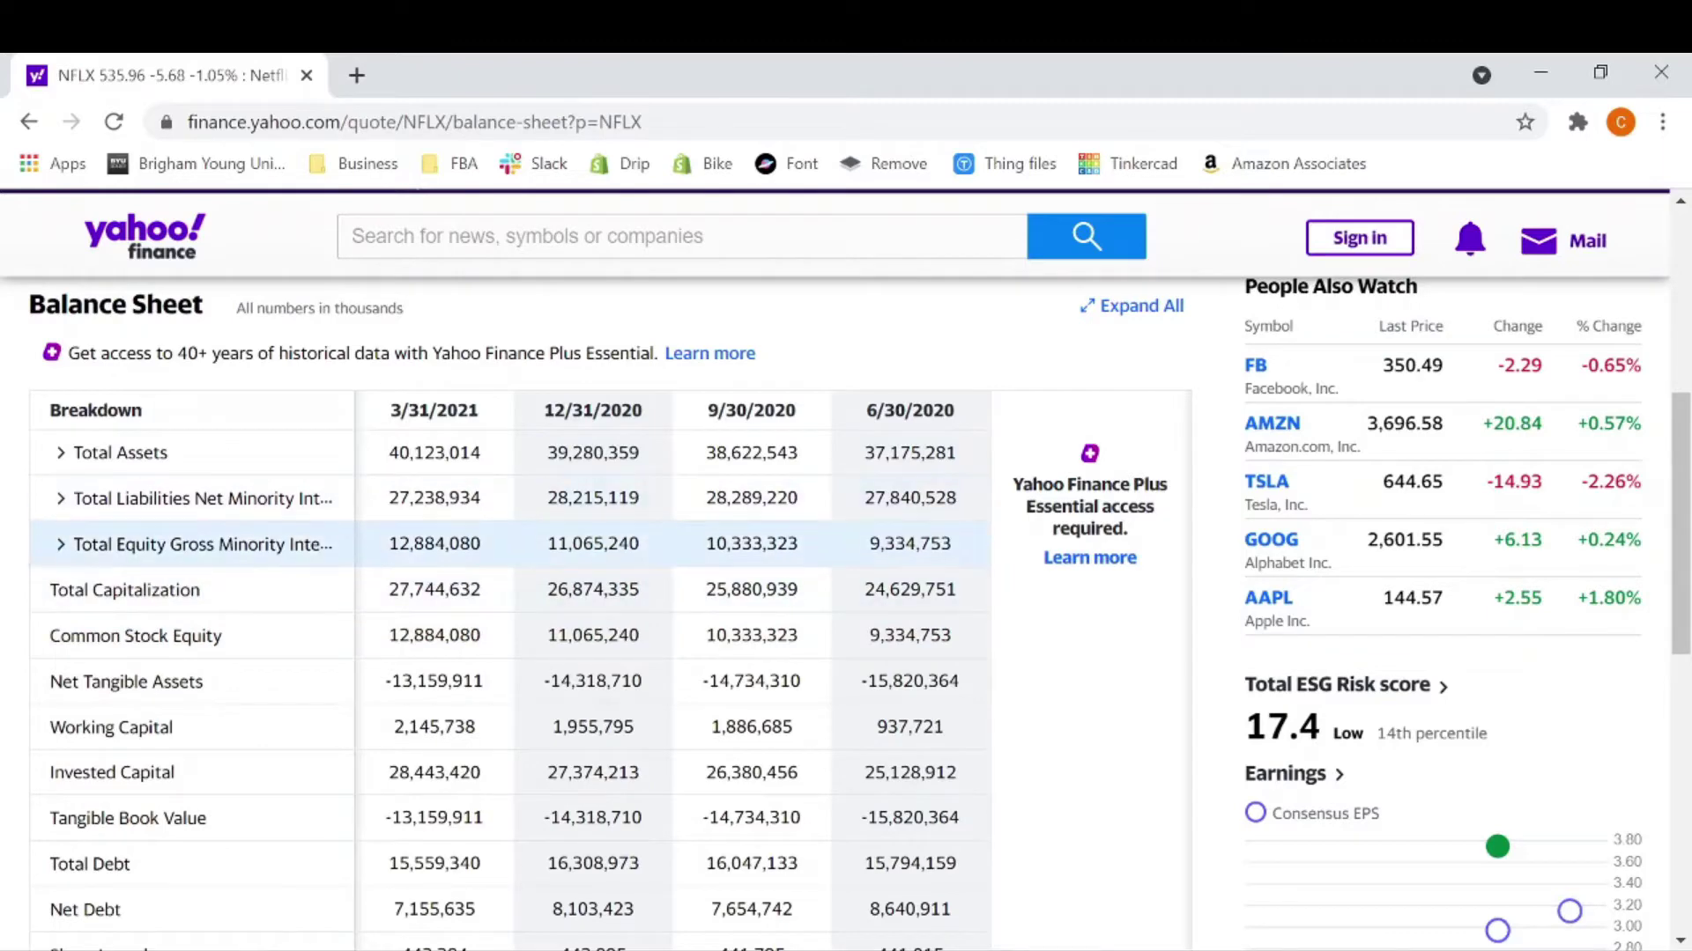
Review the Stockholders' Equity breakdown, then copy the 3/31/2021 equity value 12,884,080
click(61, 547)
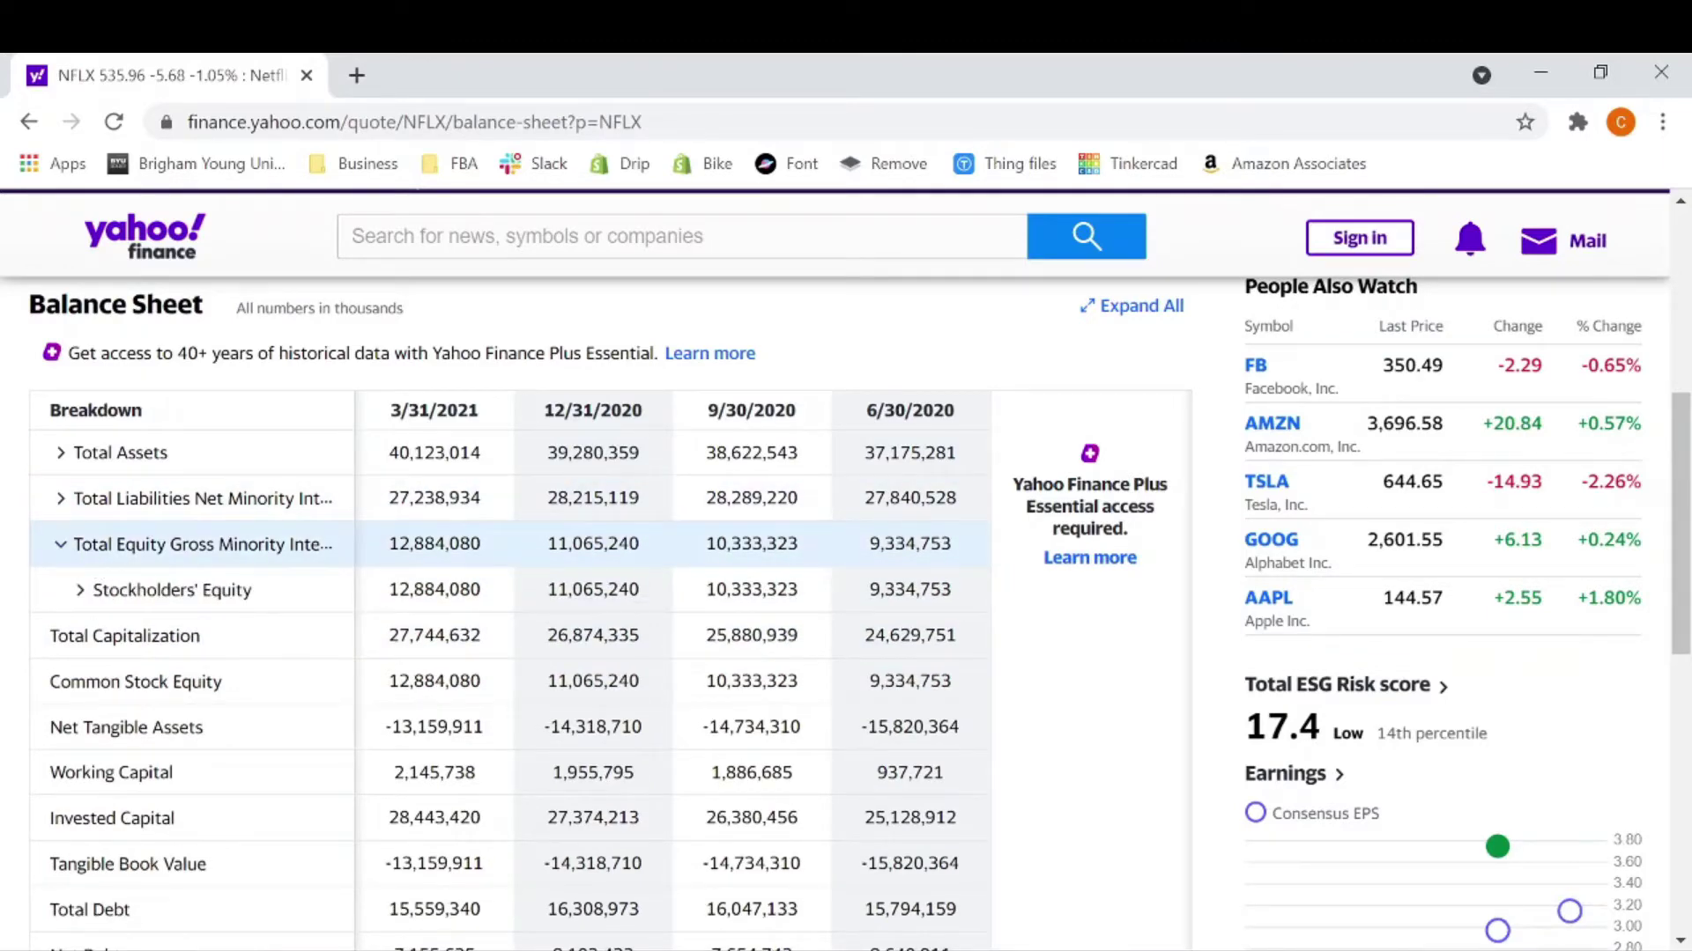
click(86, 590)
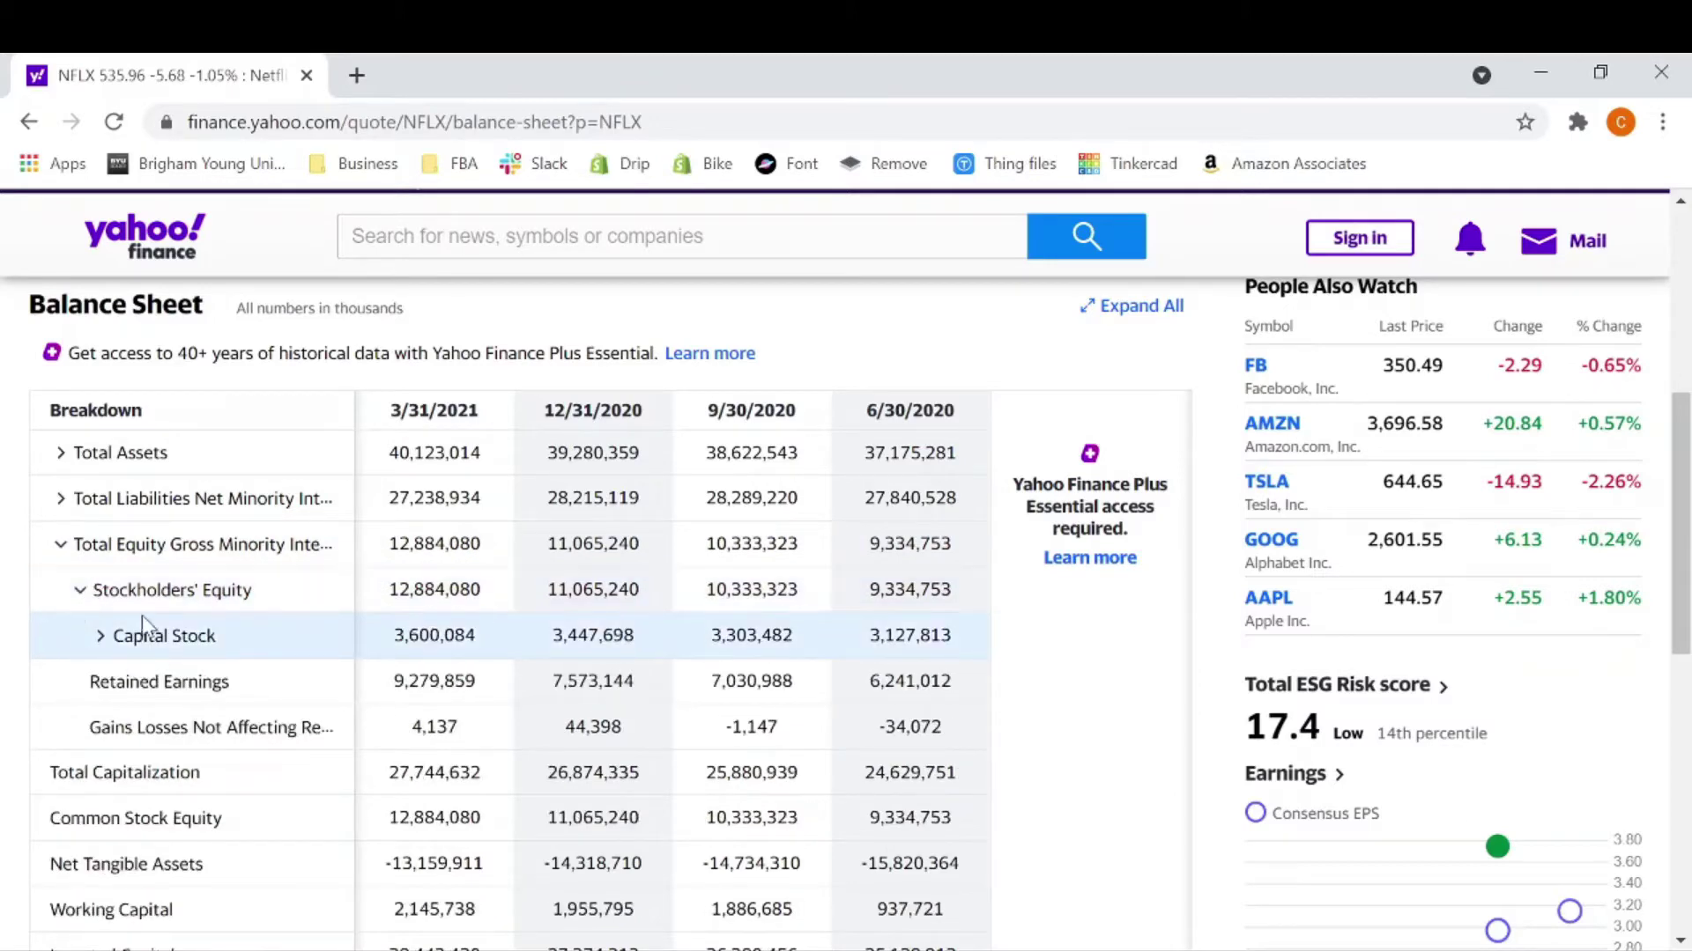
drag(113, 635, 311, 728)
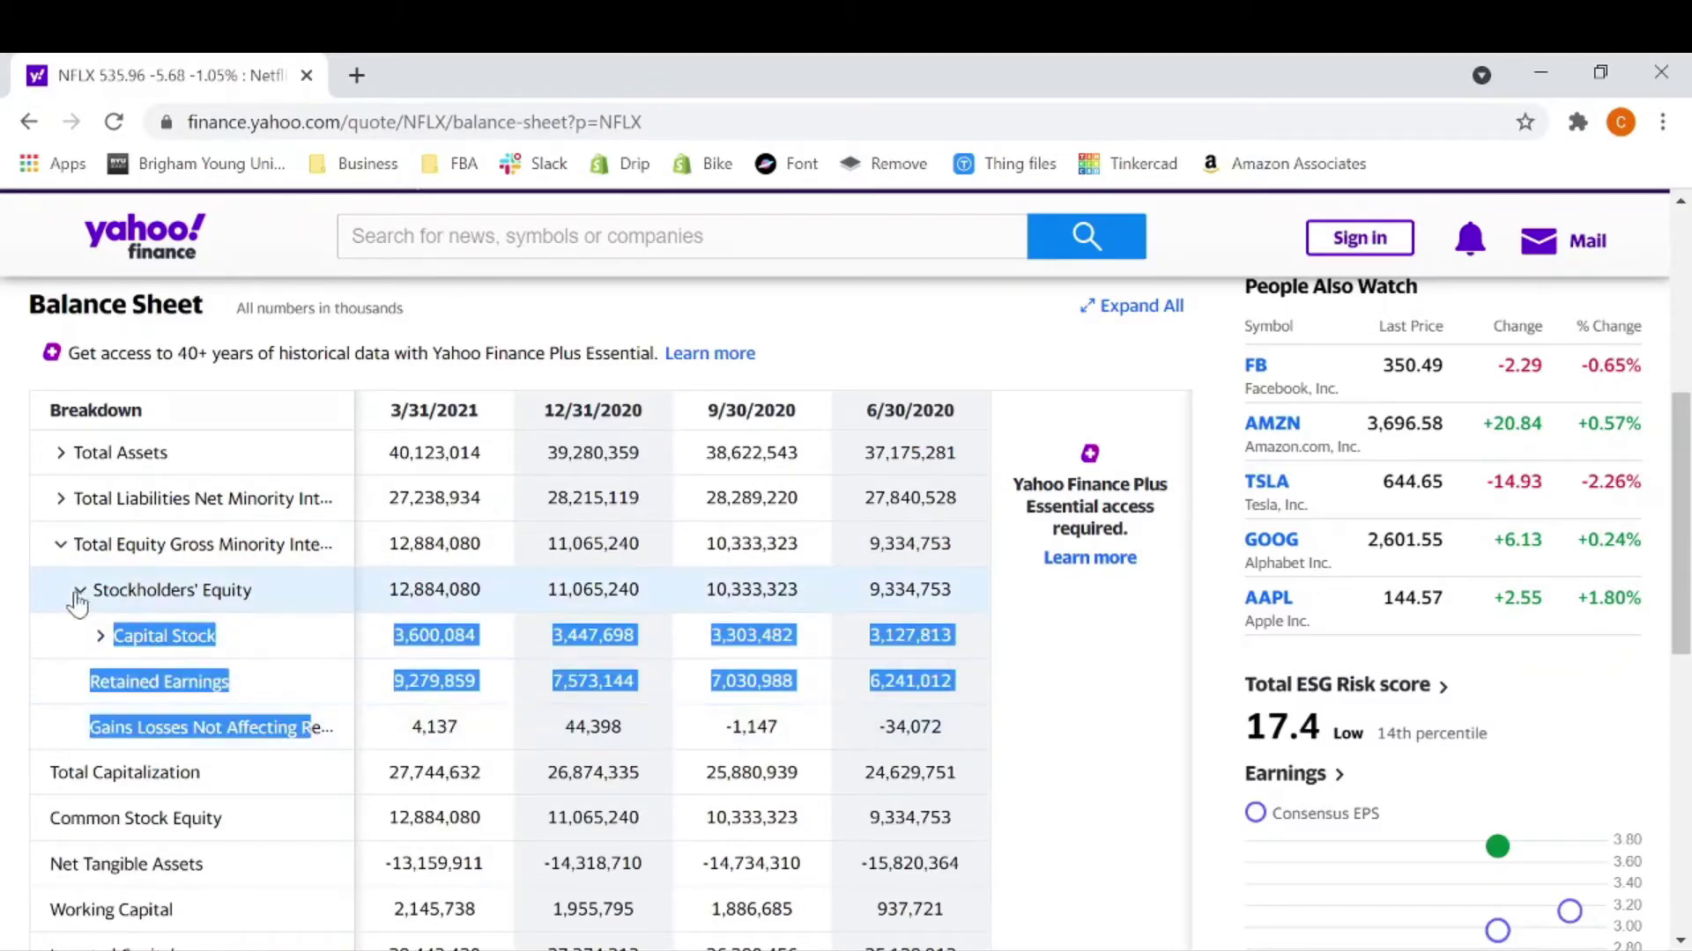
click(80, 590)
drag(389, 589, 473, 589)
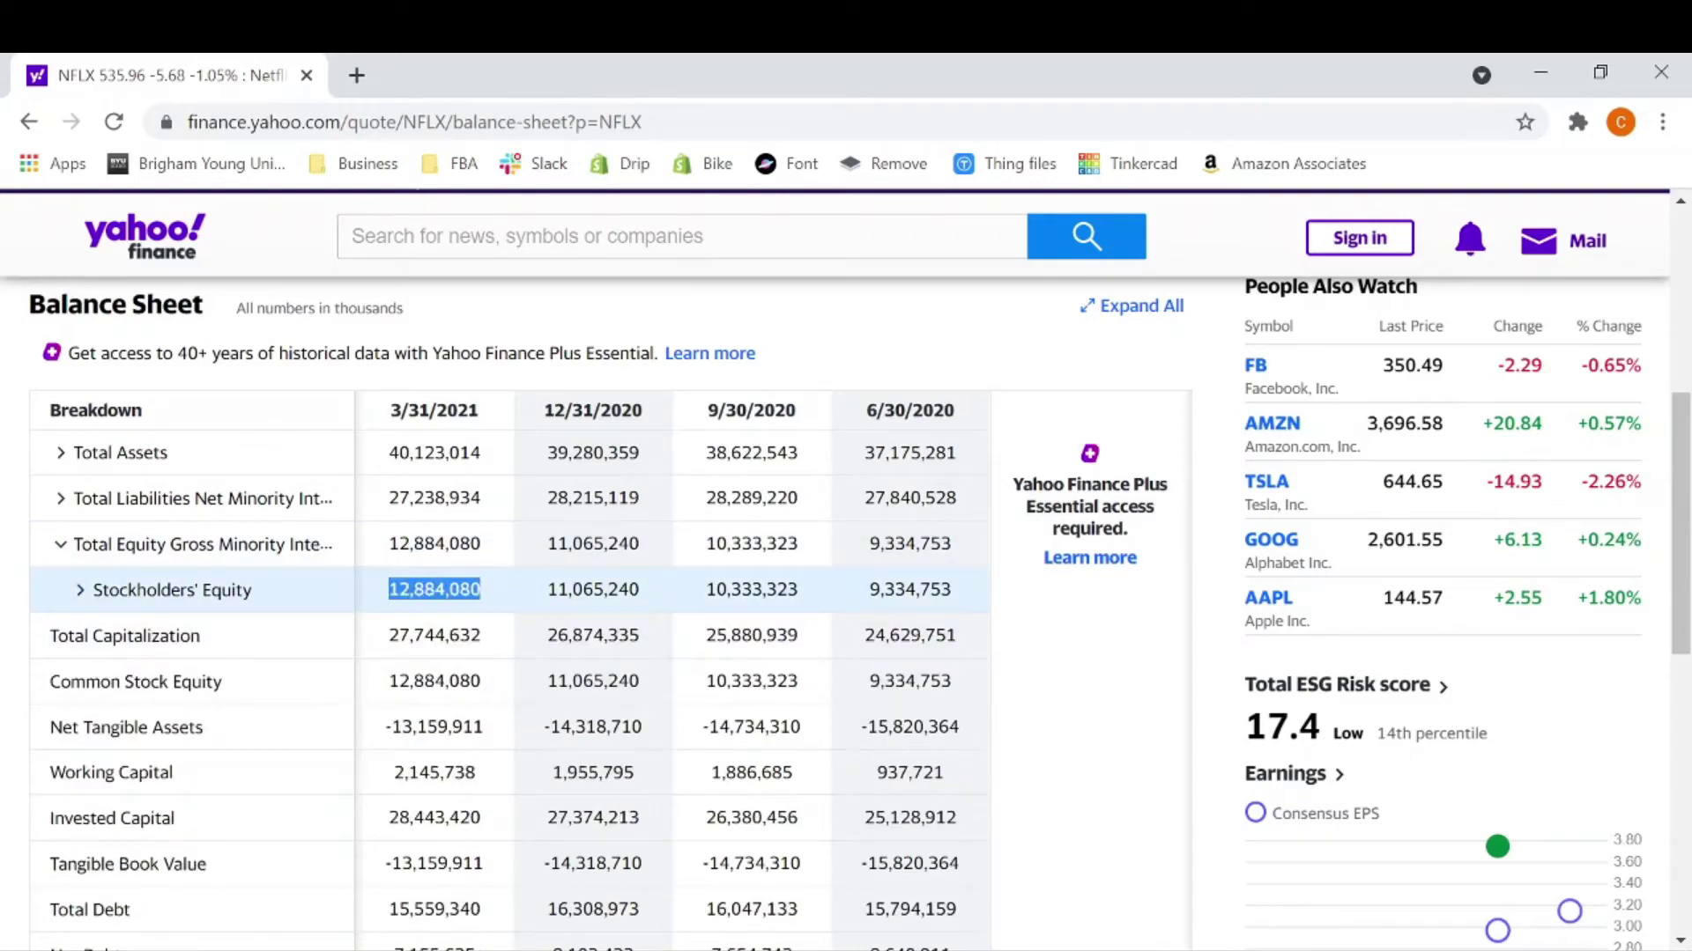
key(alt+Tab)
Paste the 12,884,080 stockholders' equity into cell C9
right_click(347, 564)
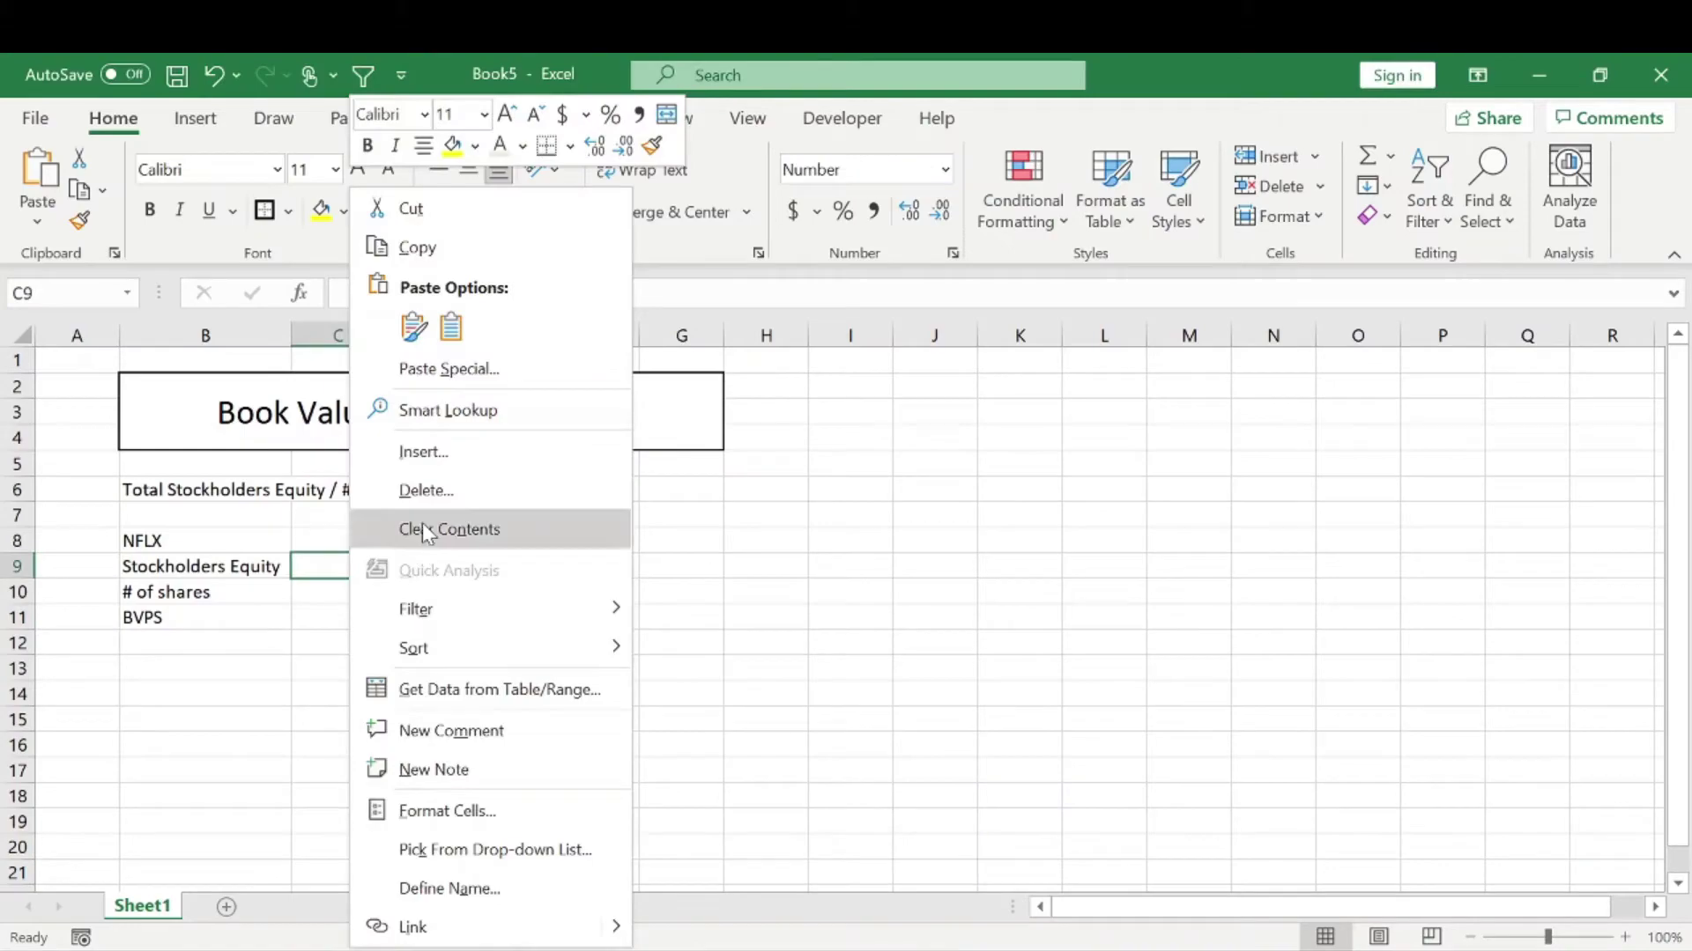
click(452, 329)
key(alt+Tab)
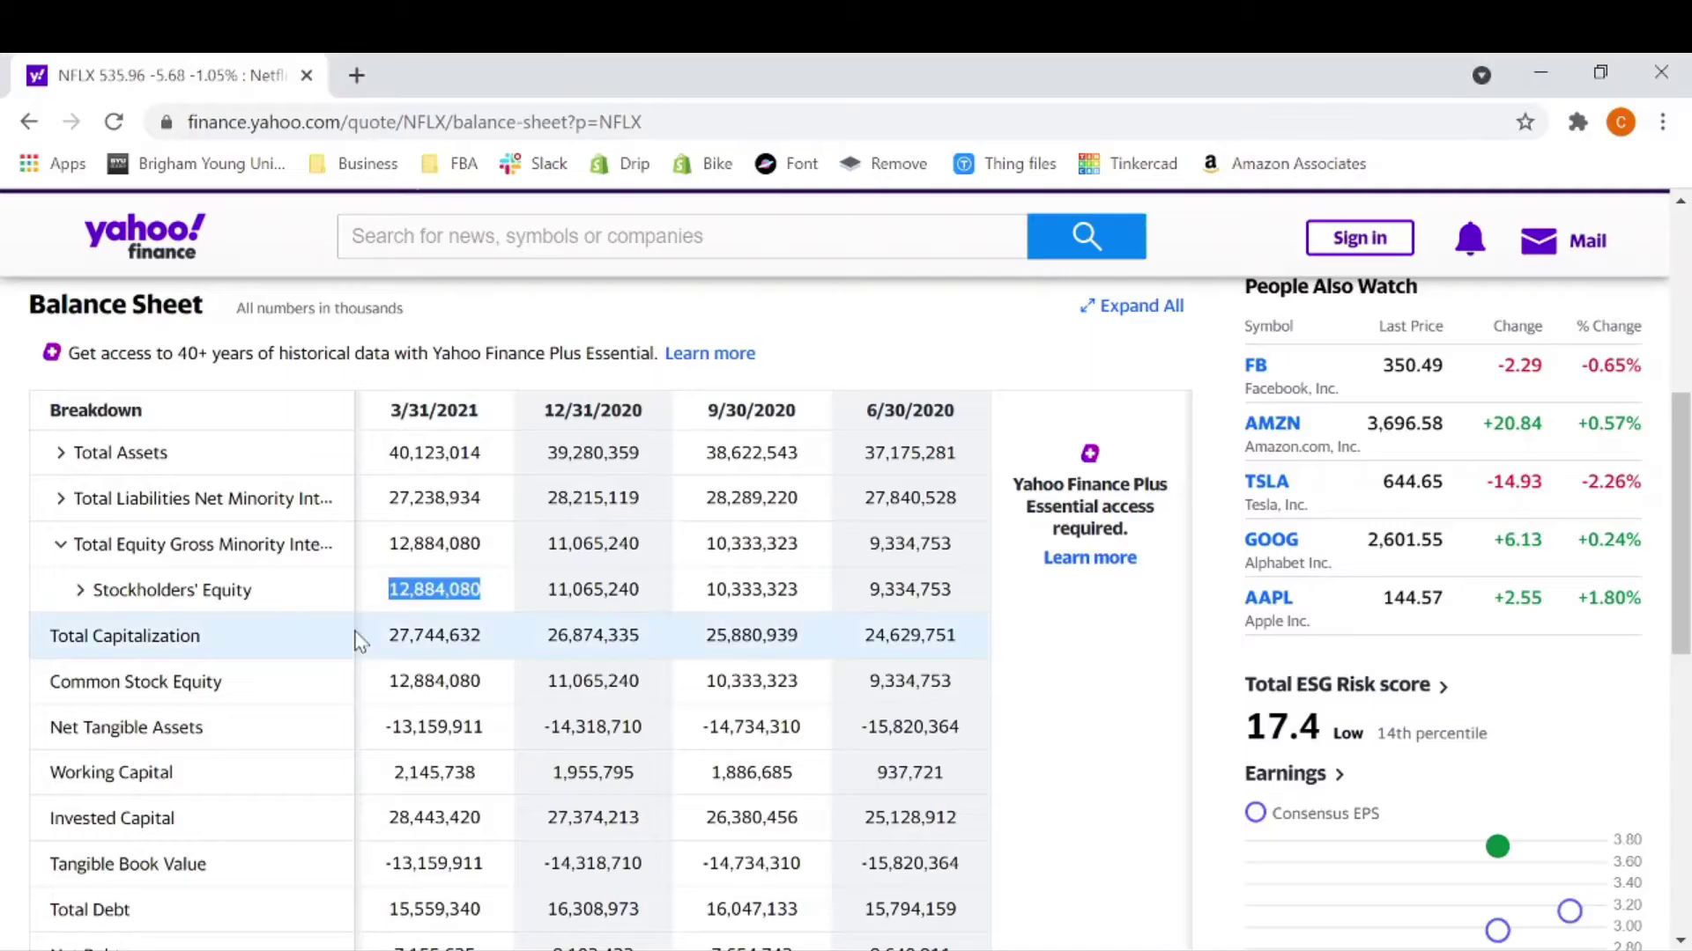
scroll(309, 643, down, 2)
scroll(309, 602, down, 1)
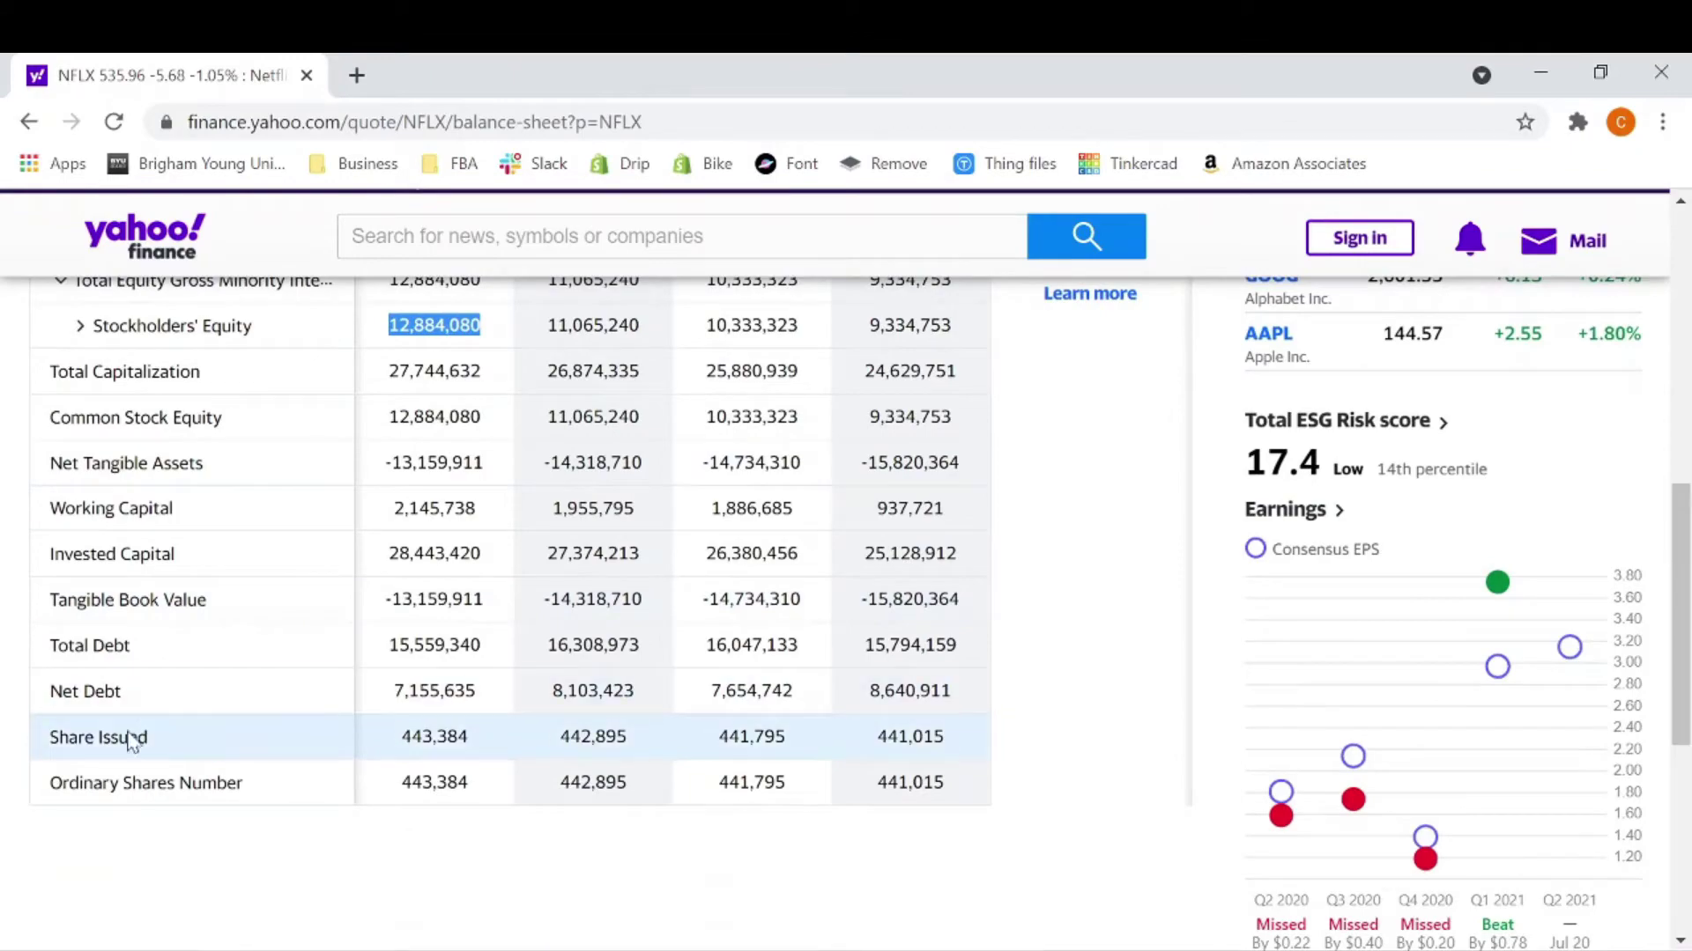
Copy the 3/31/2021 Share Issued value 443,384 and paste it into C10
drag(401, 739, 446, 737)
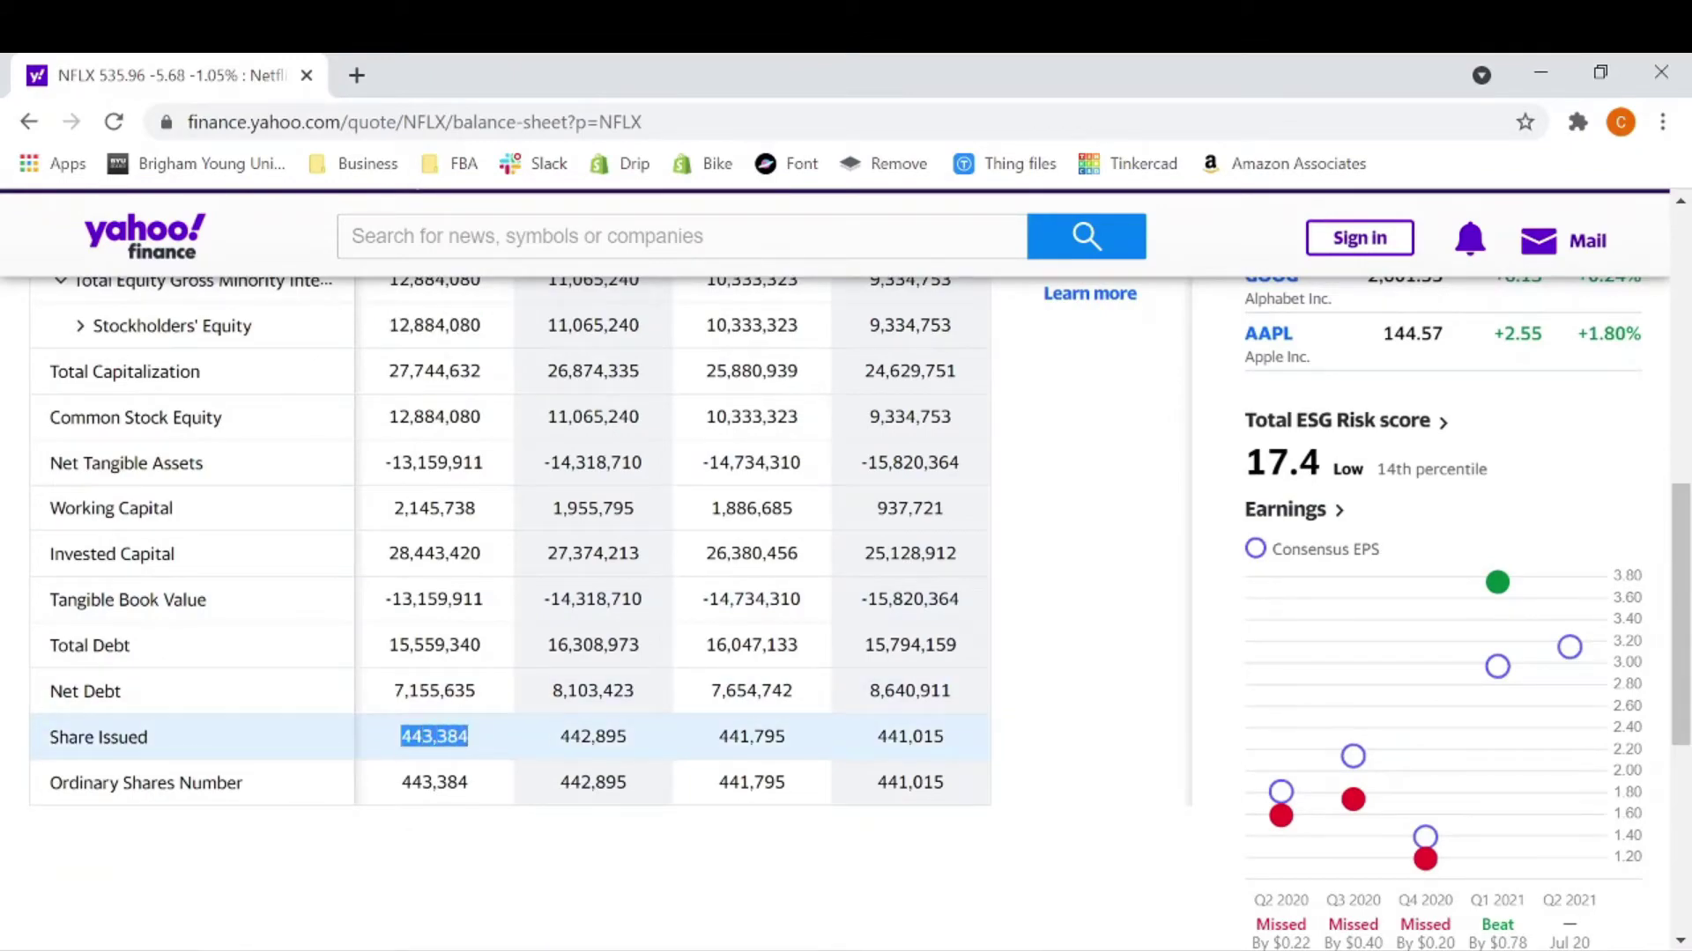
scroll(441, 731, up, 4)
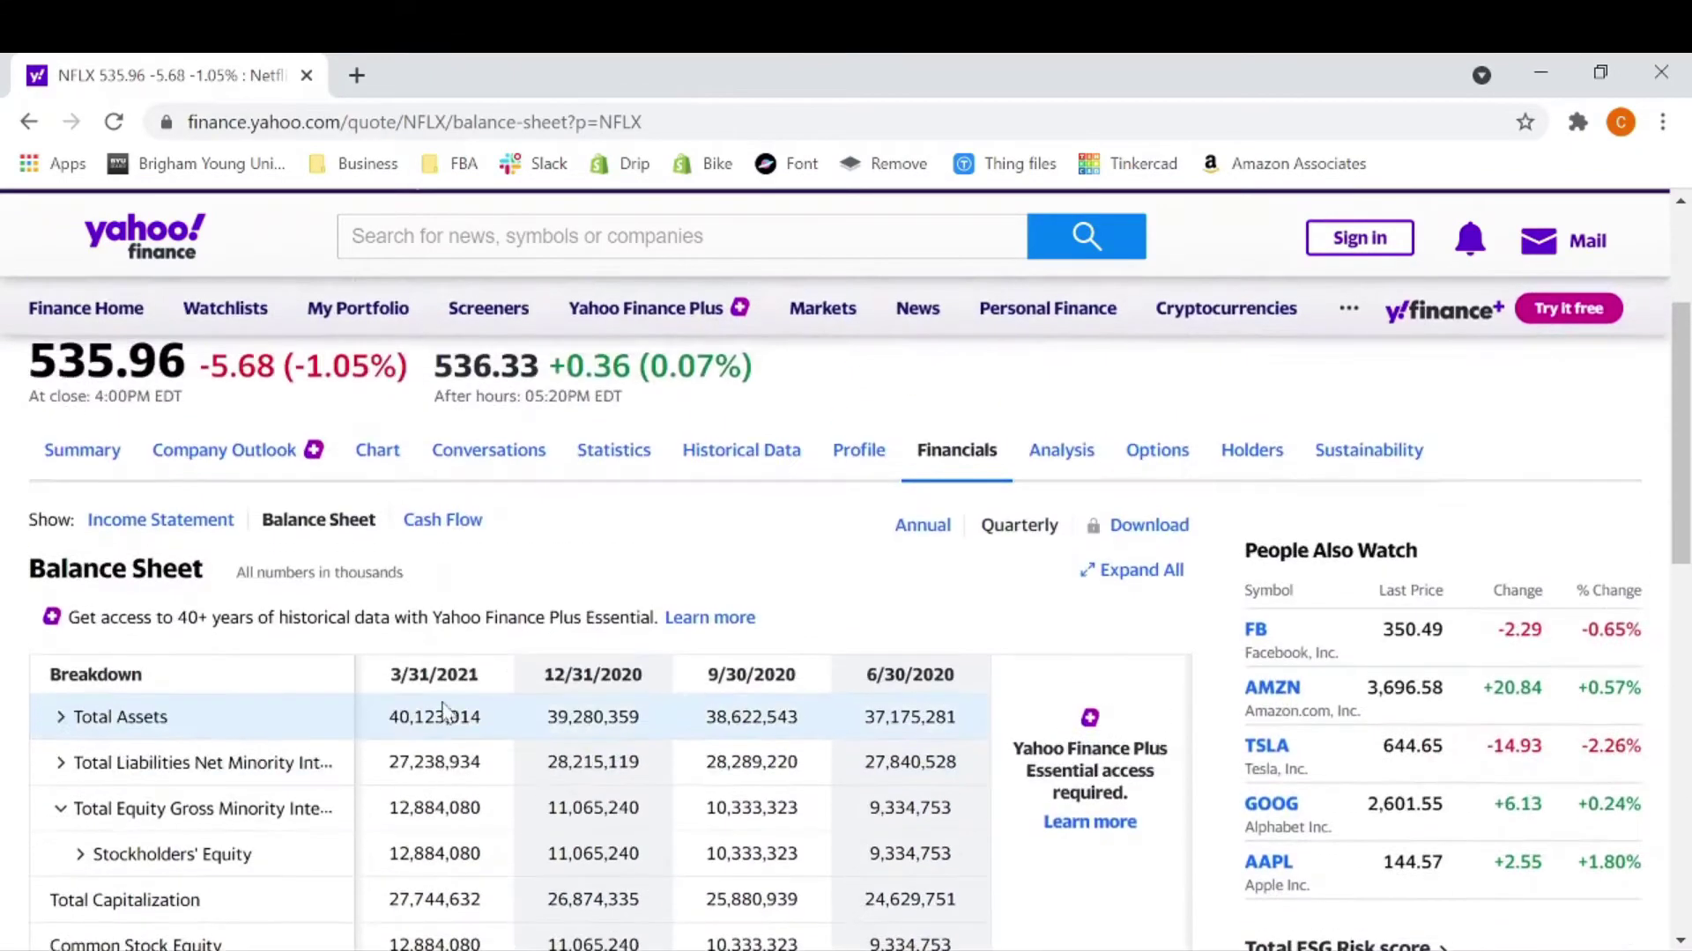
scroll(368, 603, down, 4)
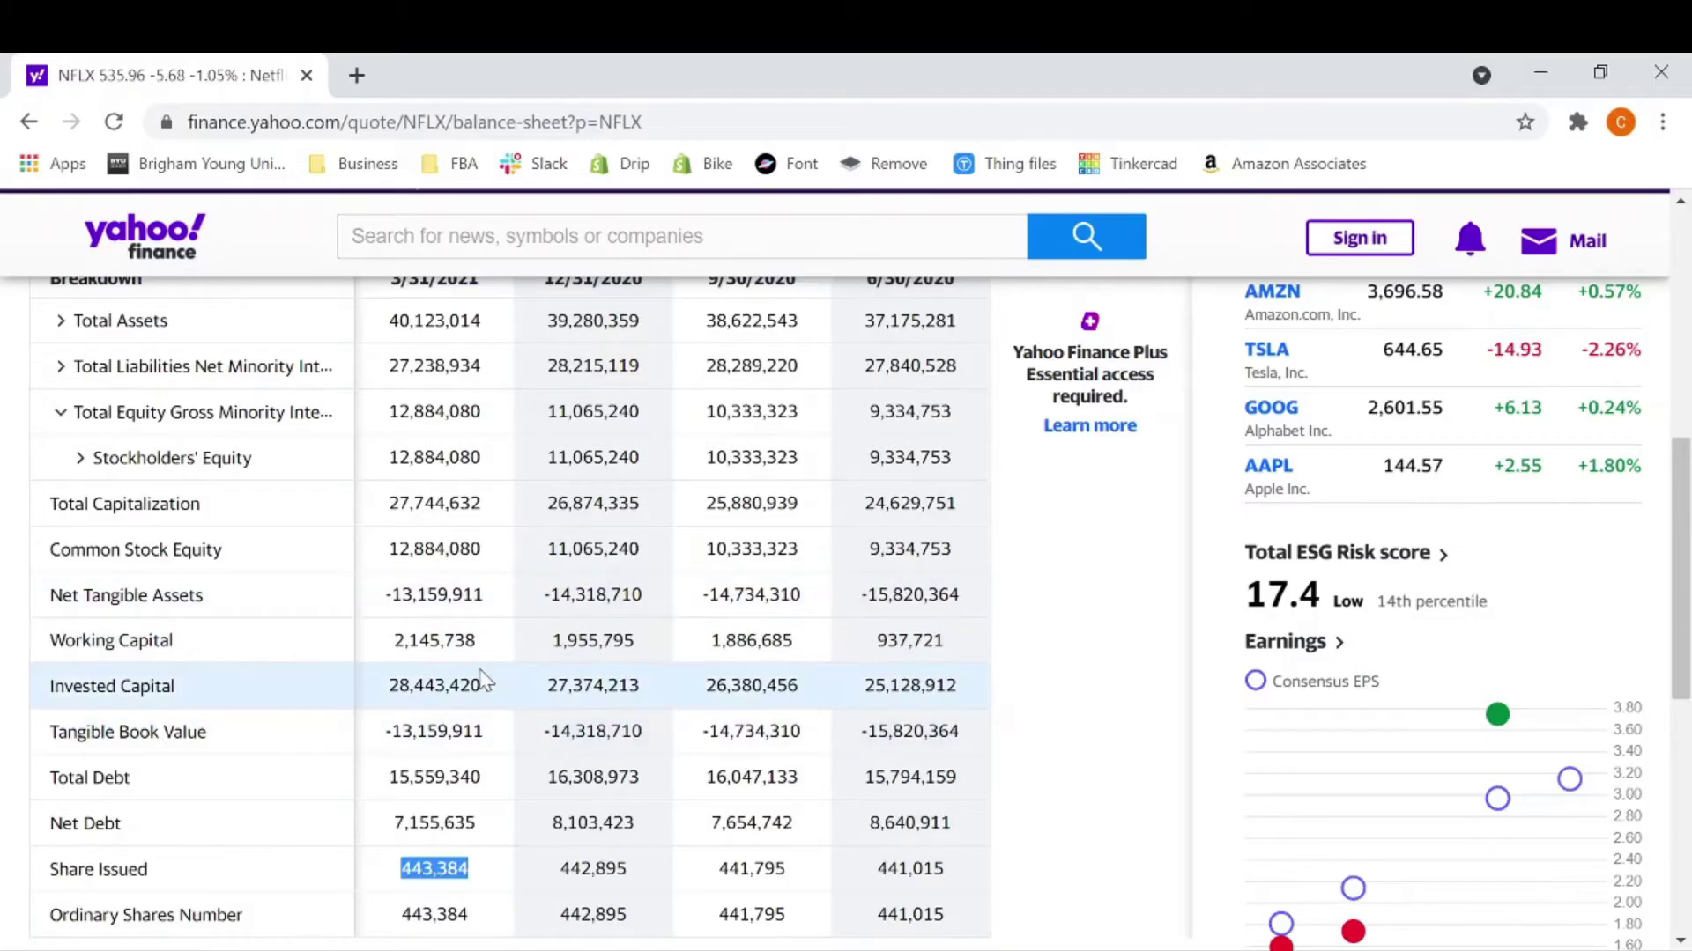
key(alt+Tab)
right_click(353, 597)
click(450, 326)
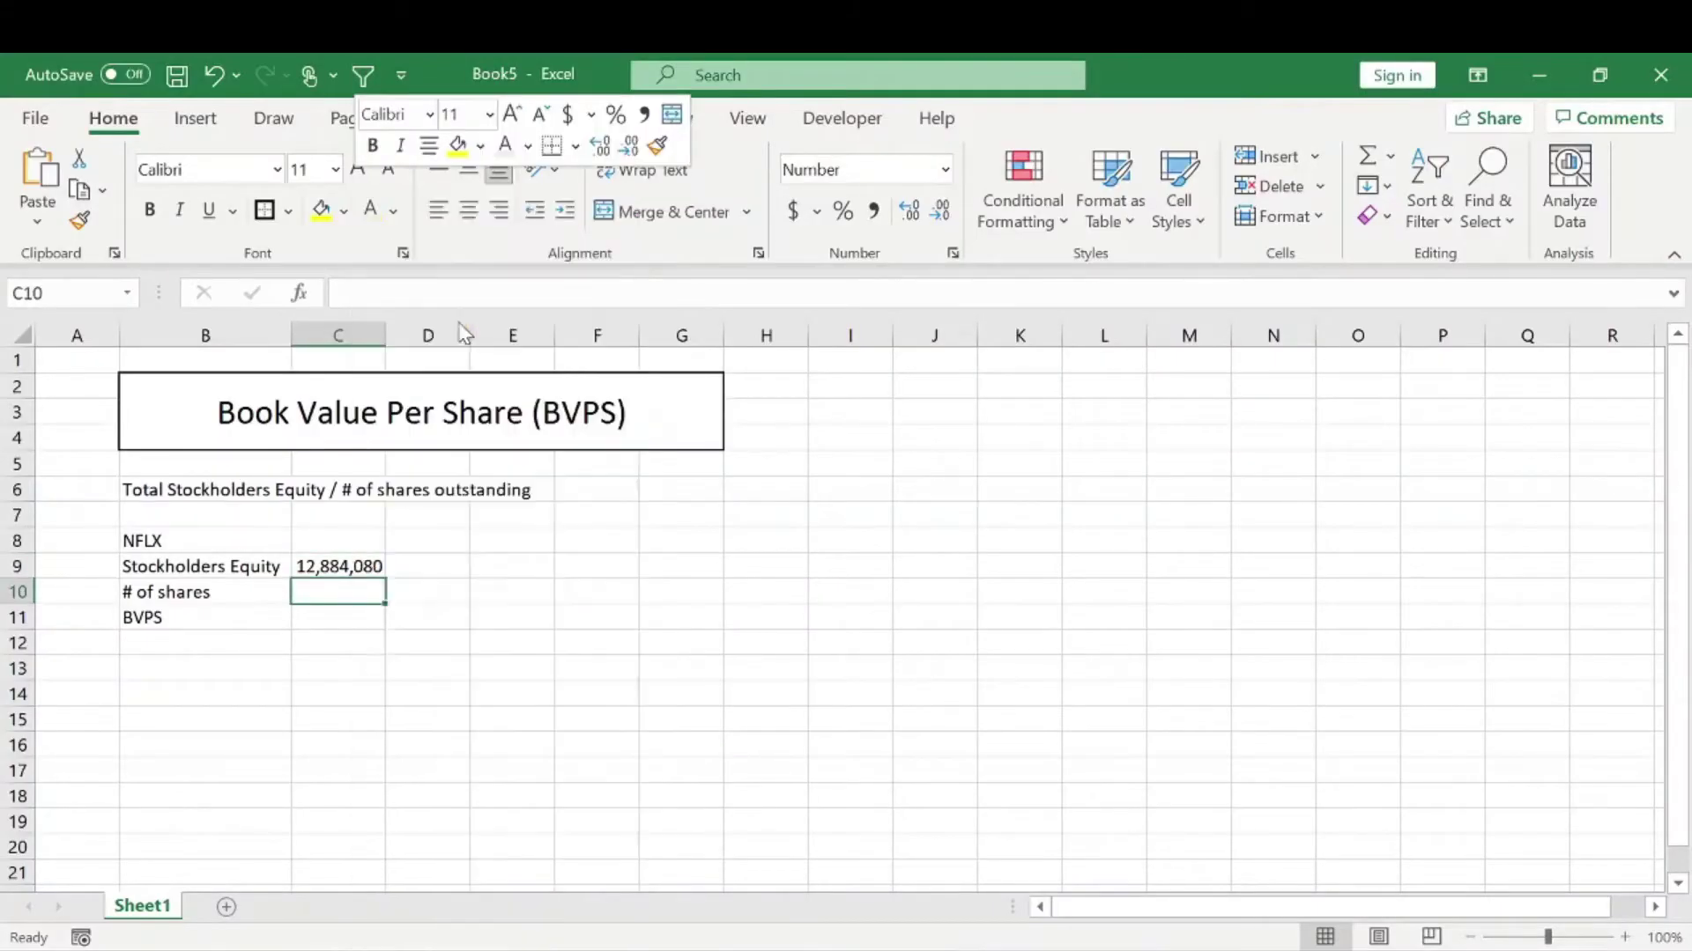
Enter =C9/C10 in C11, giving a book value per share of $29.06
click(319, 619)
text(=)
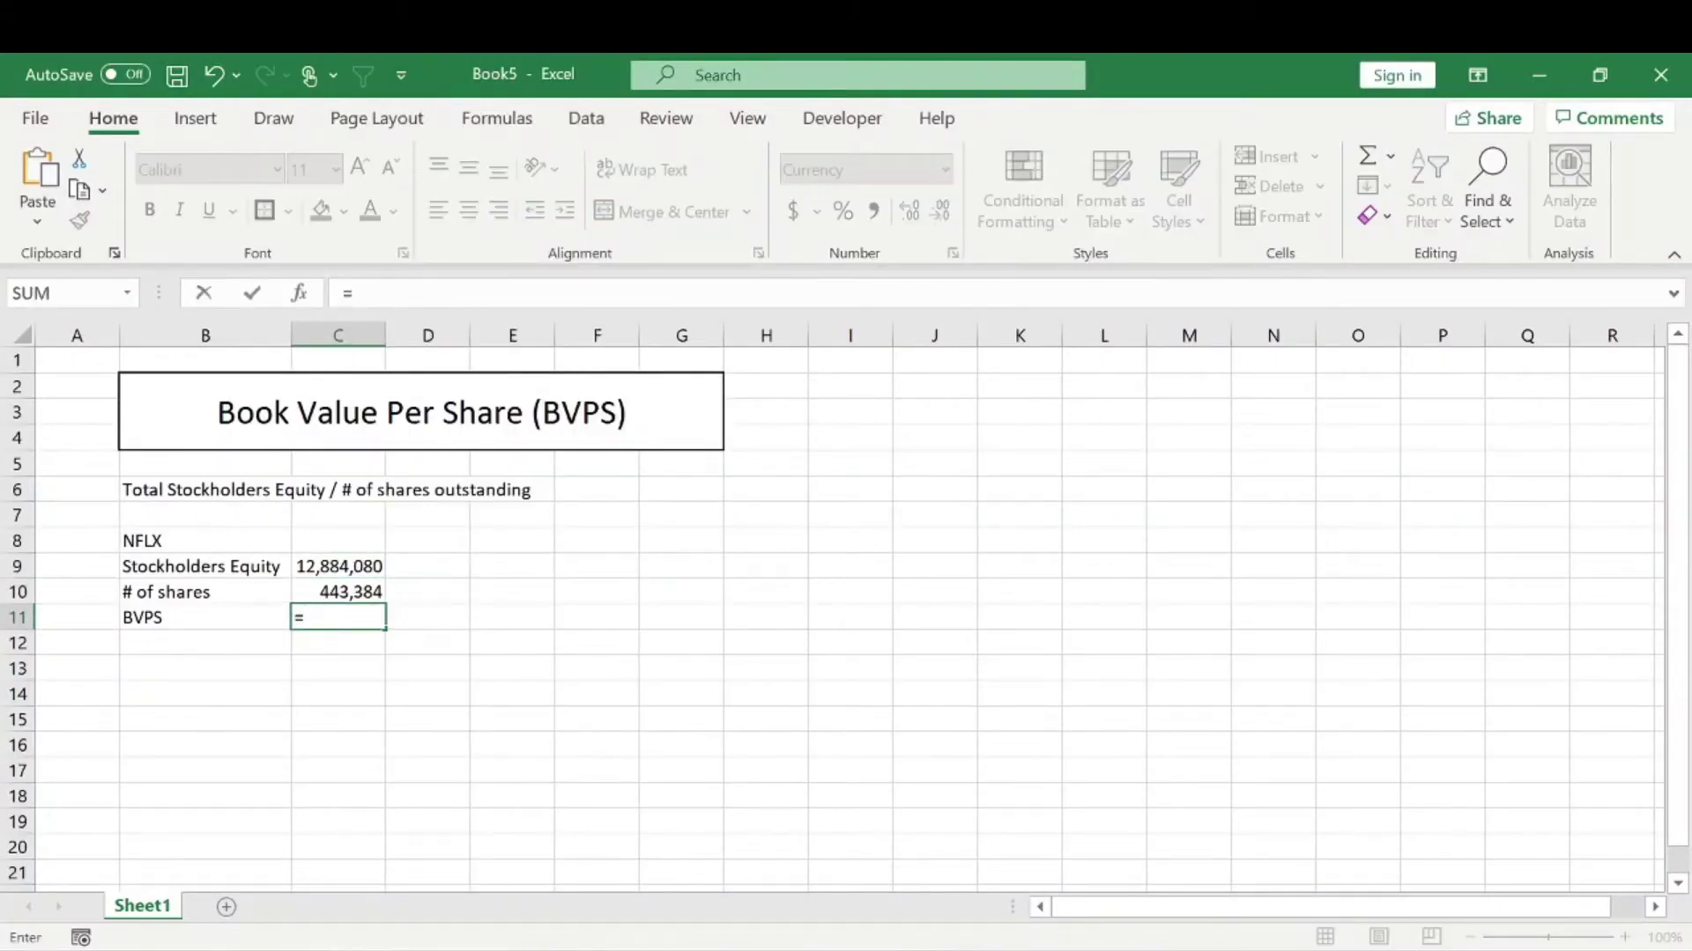
key(Up)
key(Up)
key(Up)
key(Down)
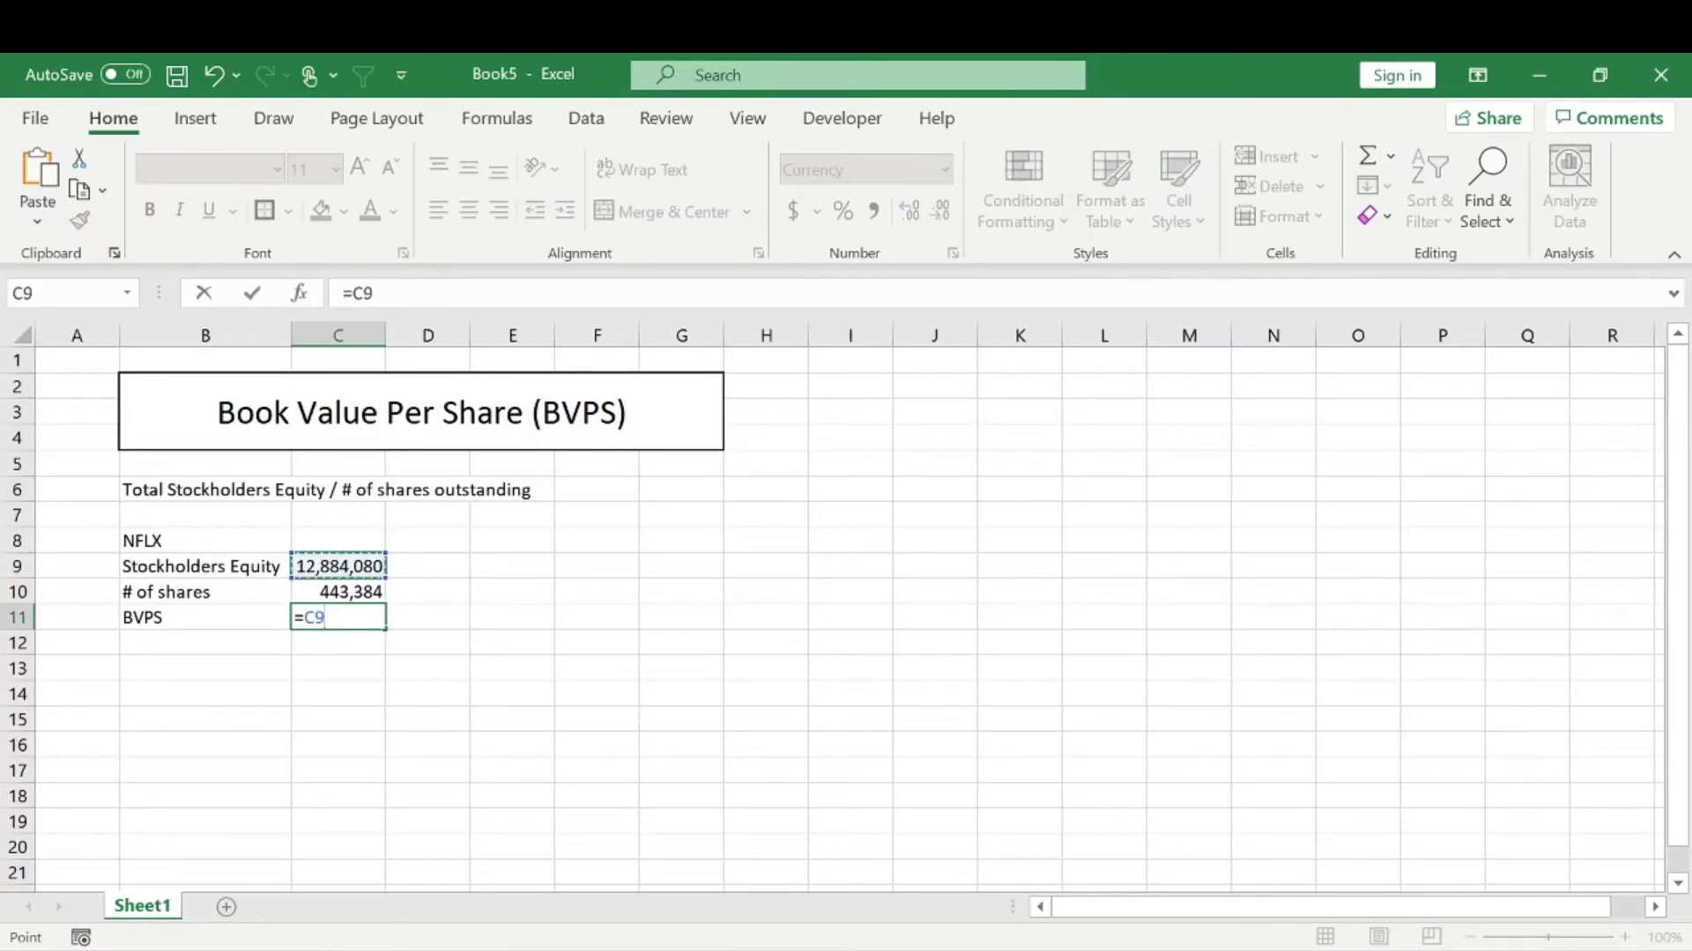
text(/)
key(Up)
key(Return)
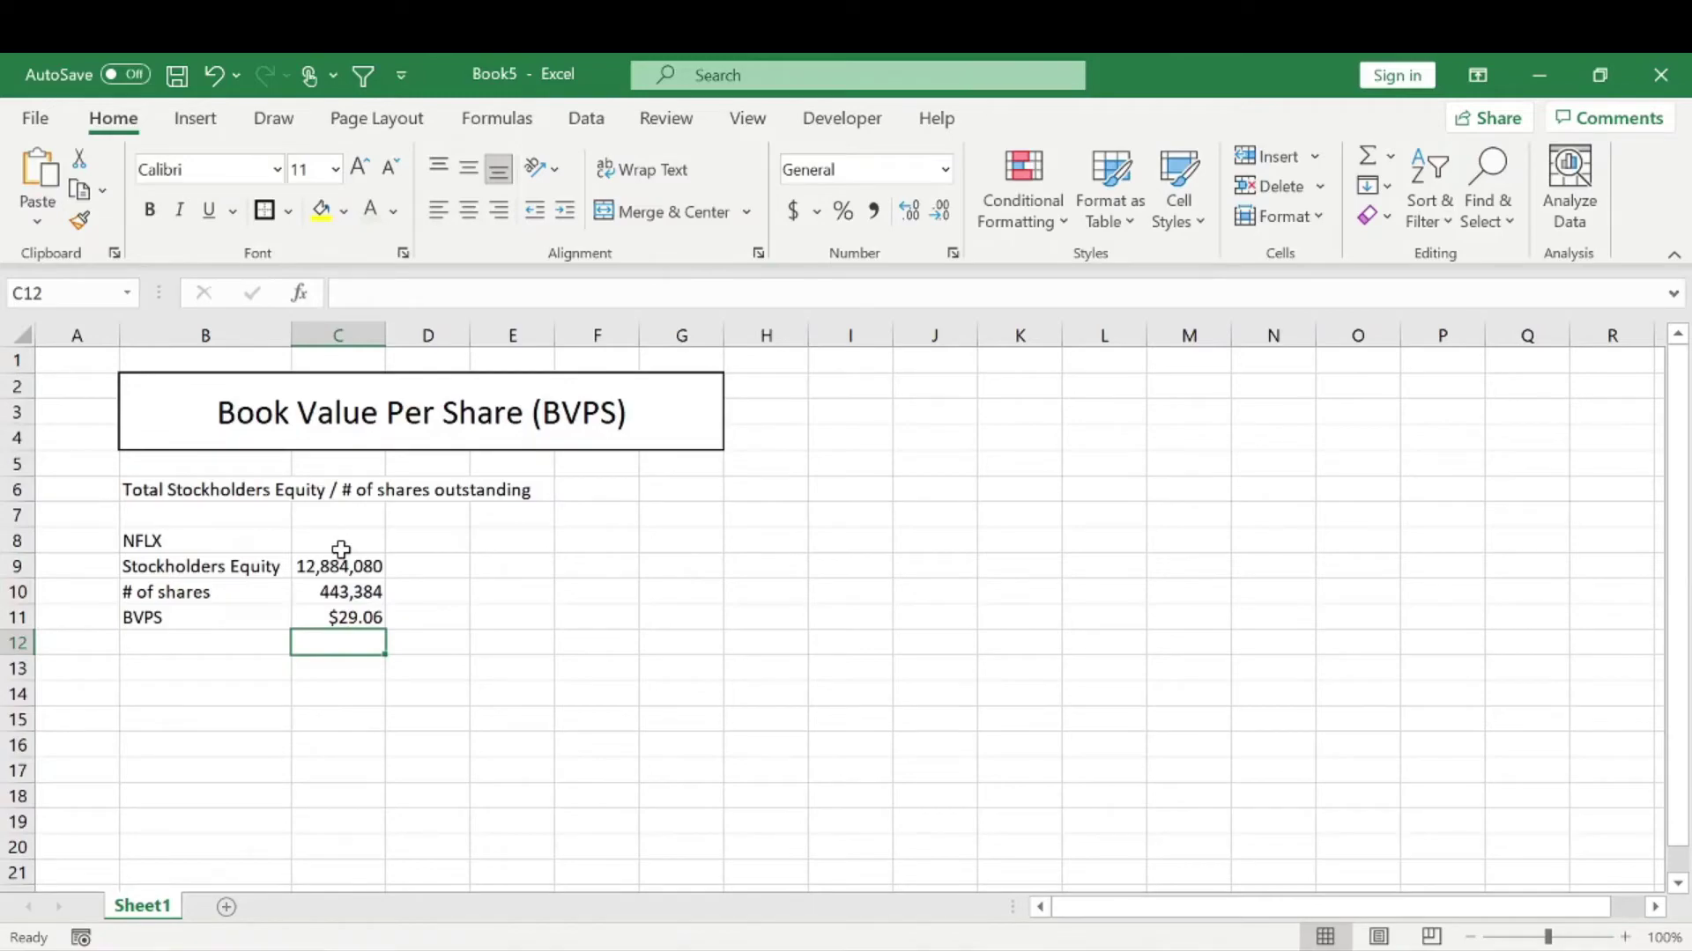
On Netflix's Yahoo Finance Statistics page, find and select Book Value Per Share (mrq) 29.06
key(alt+Tab)
scroll(475, 542, up, 8)
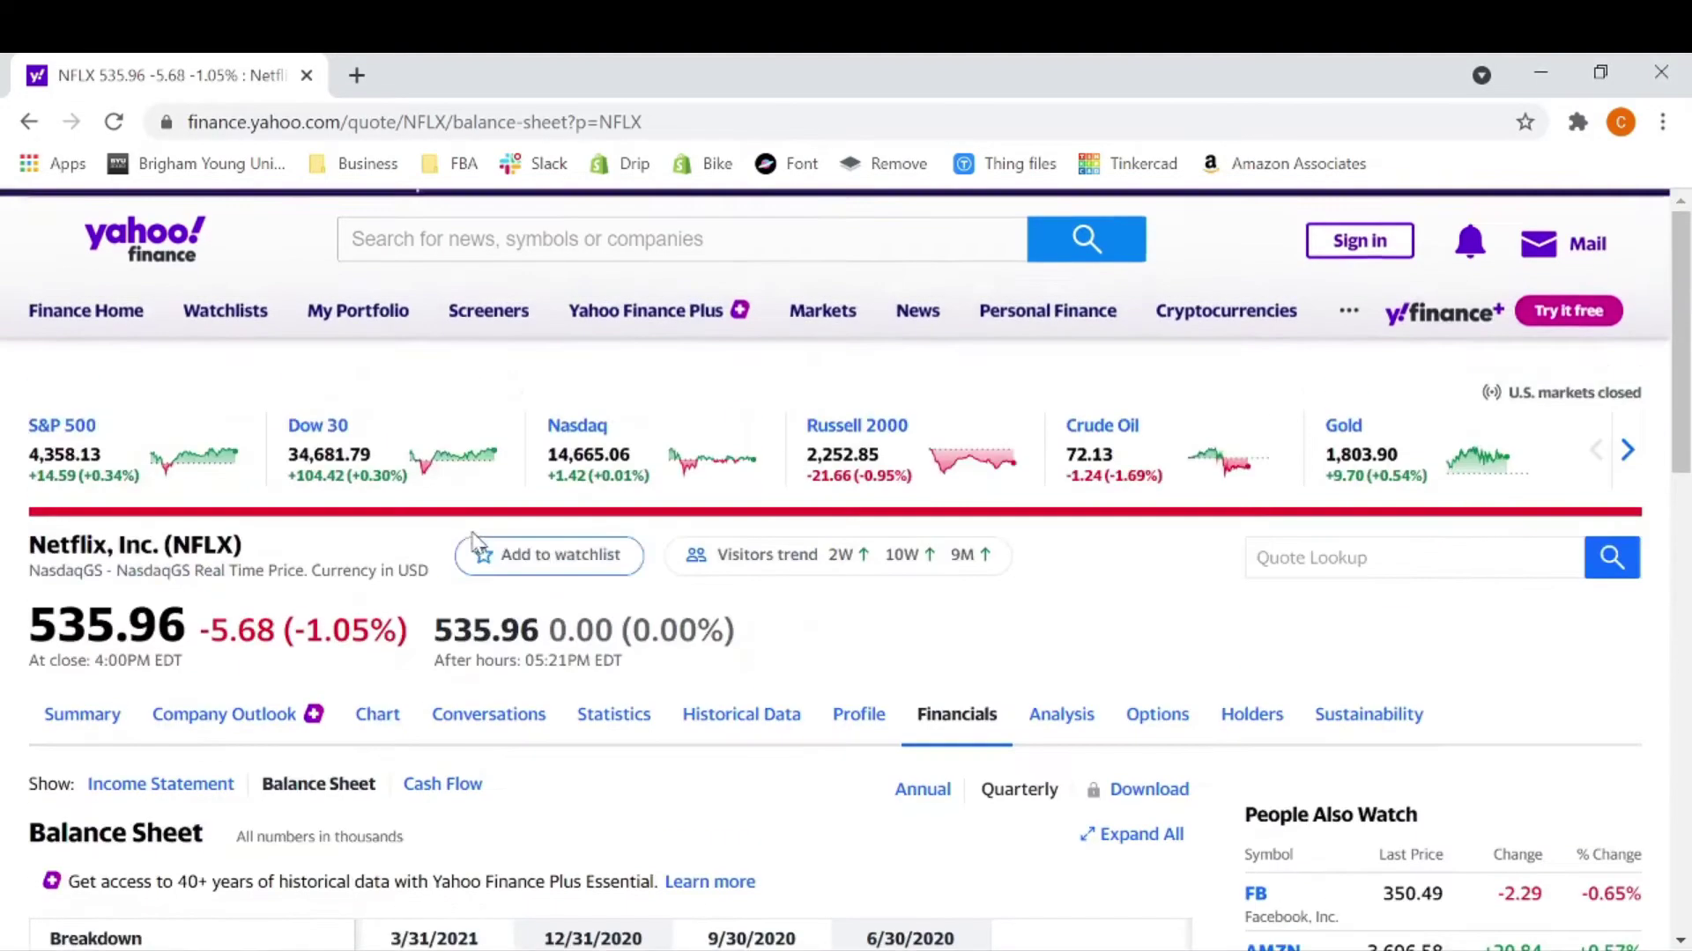
scroll(573, 573, down, 1)
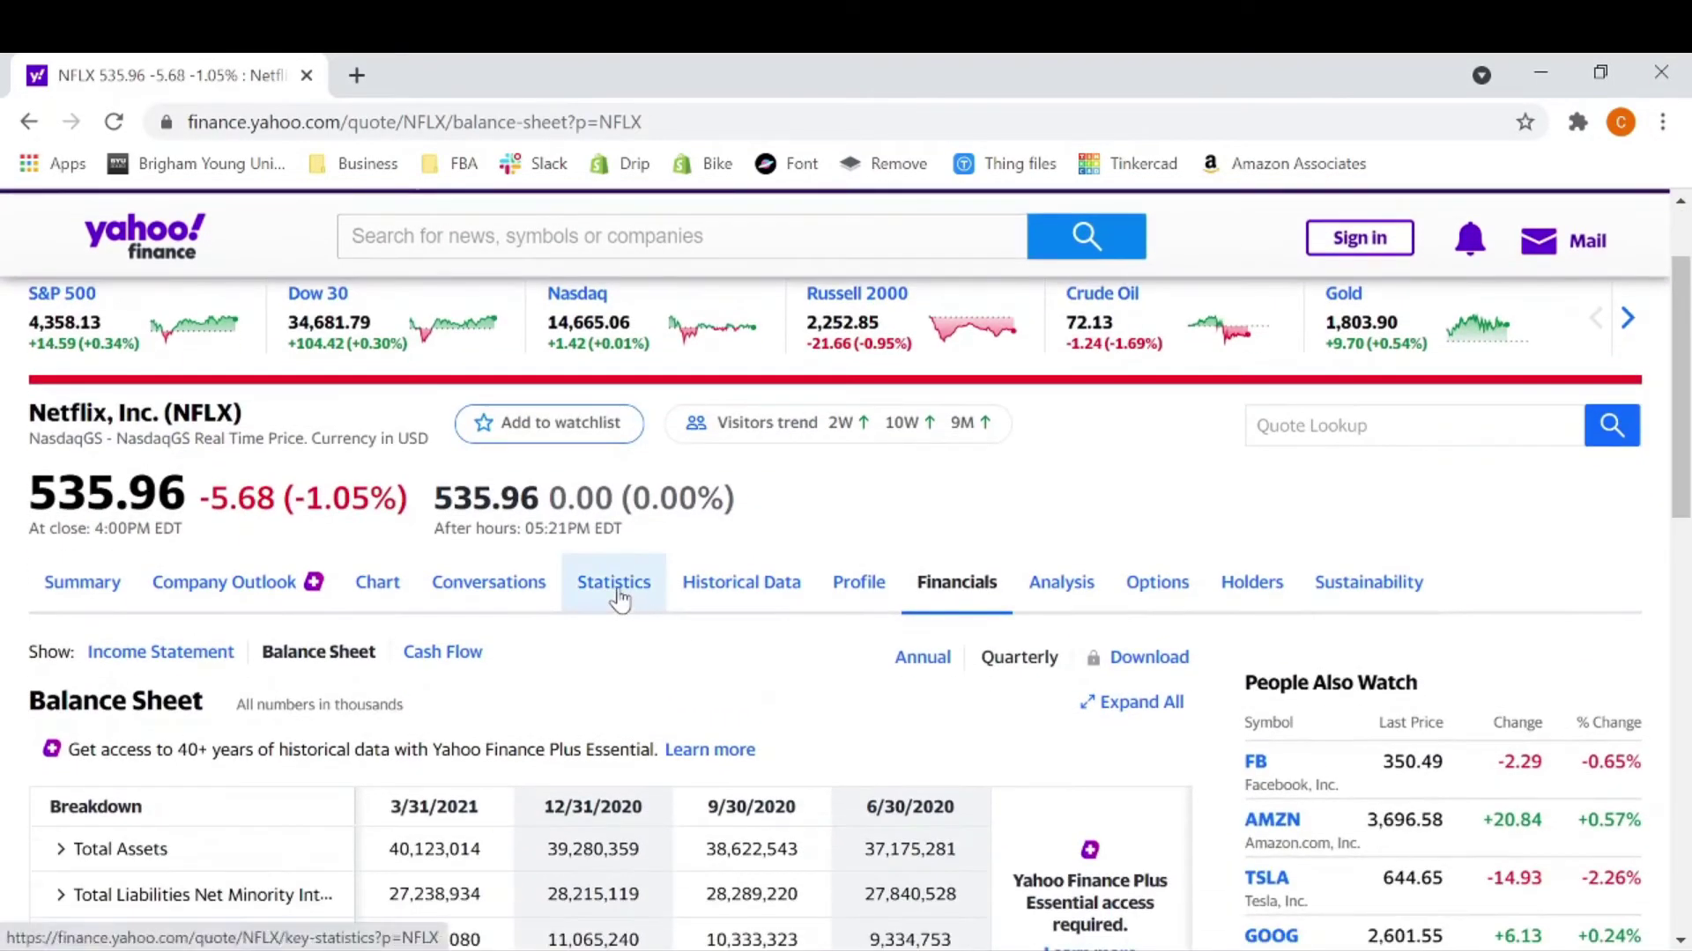
click(616, 592)
scroll(431, 581, down, 10)
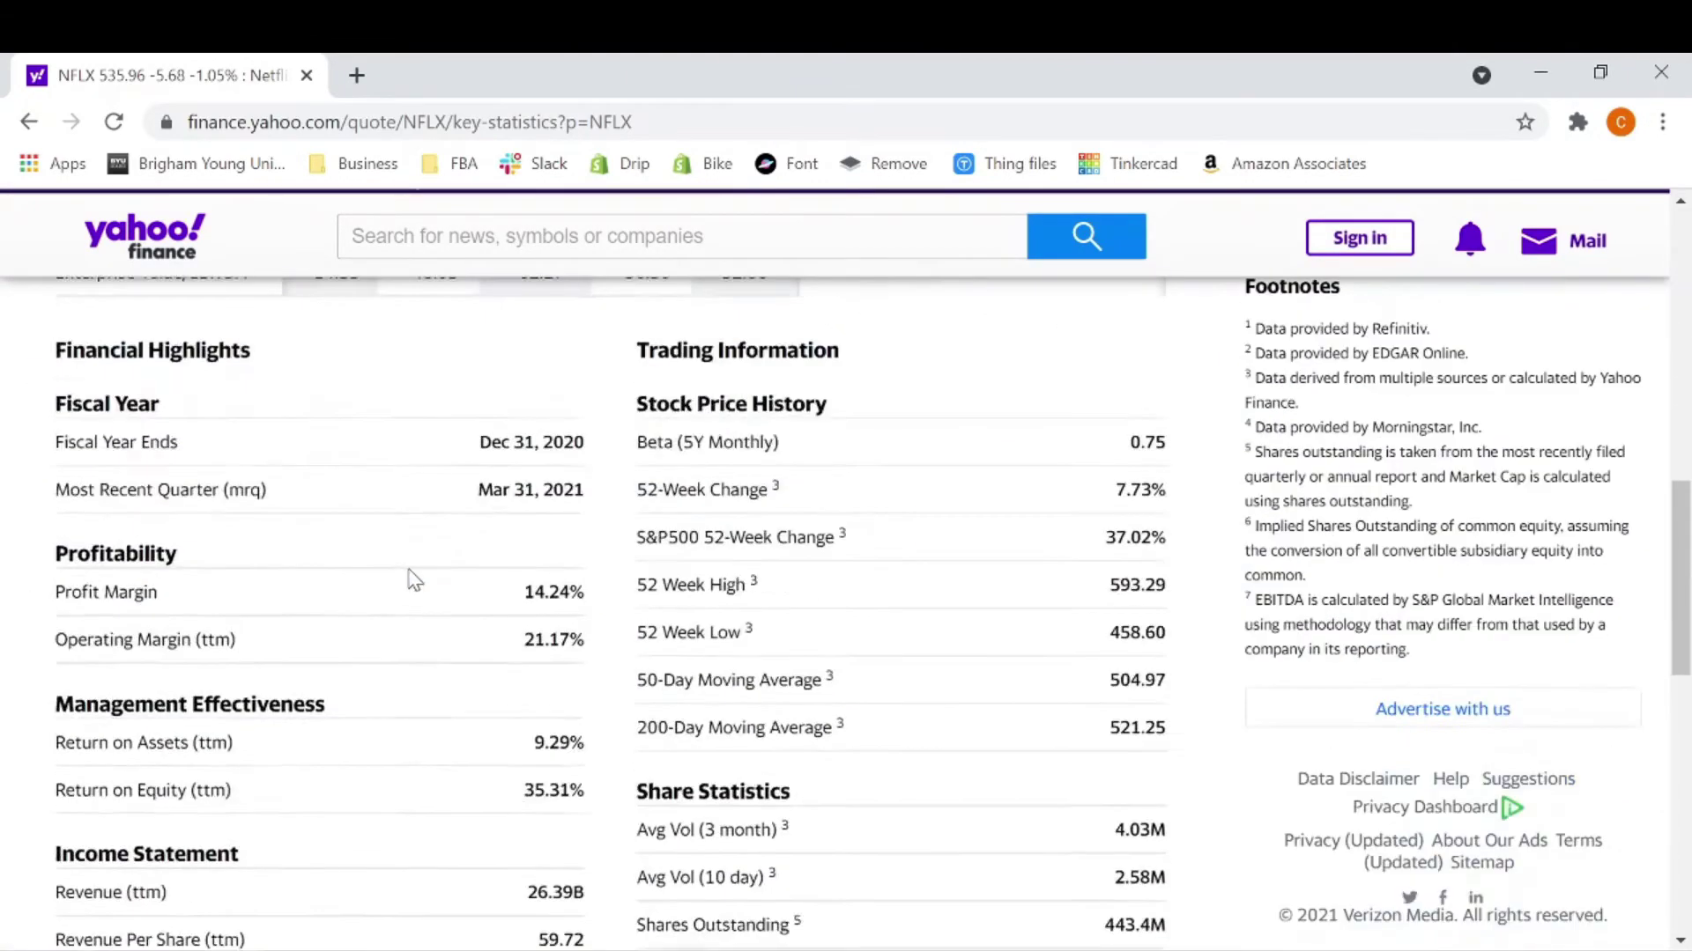
scroll(432, 585, down, 3)
scroll(177, 519, down, 3)
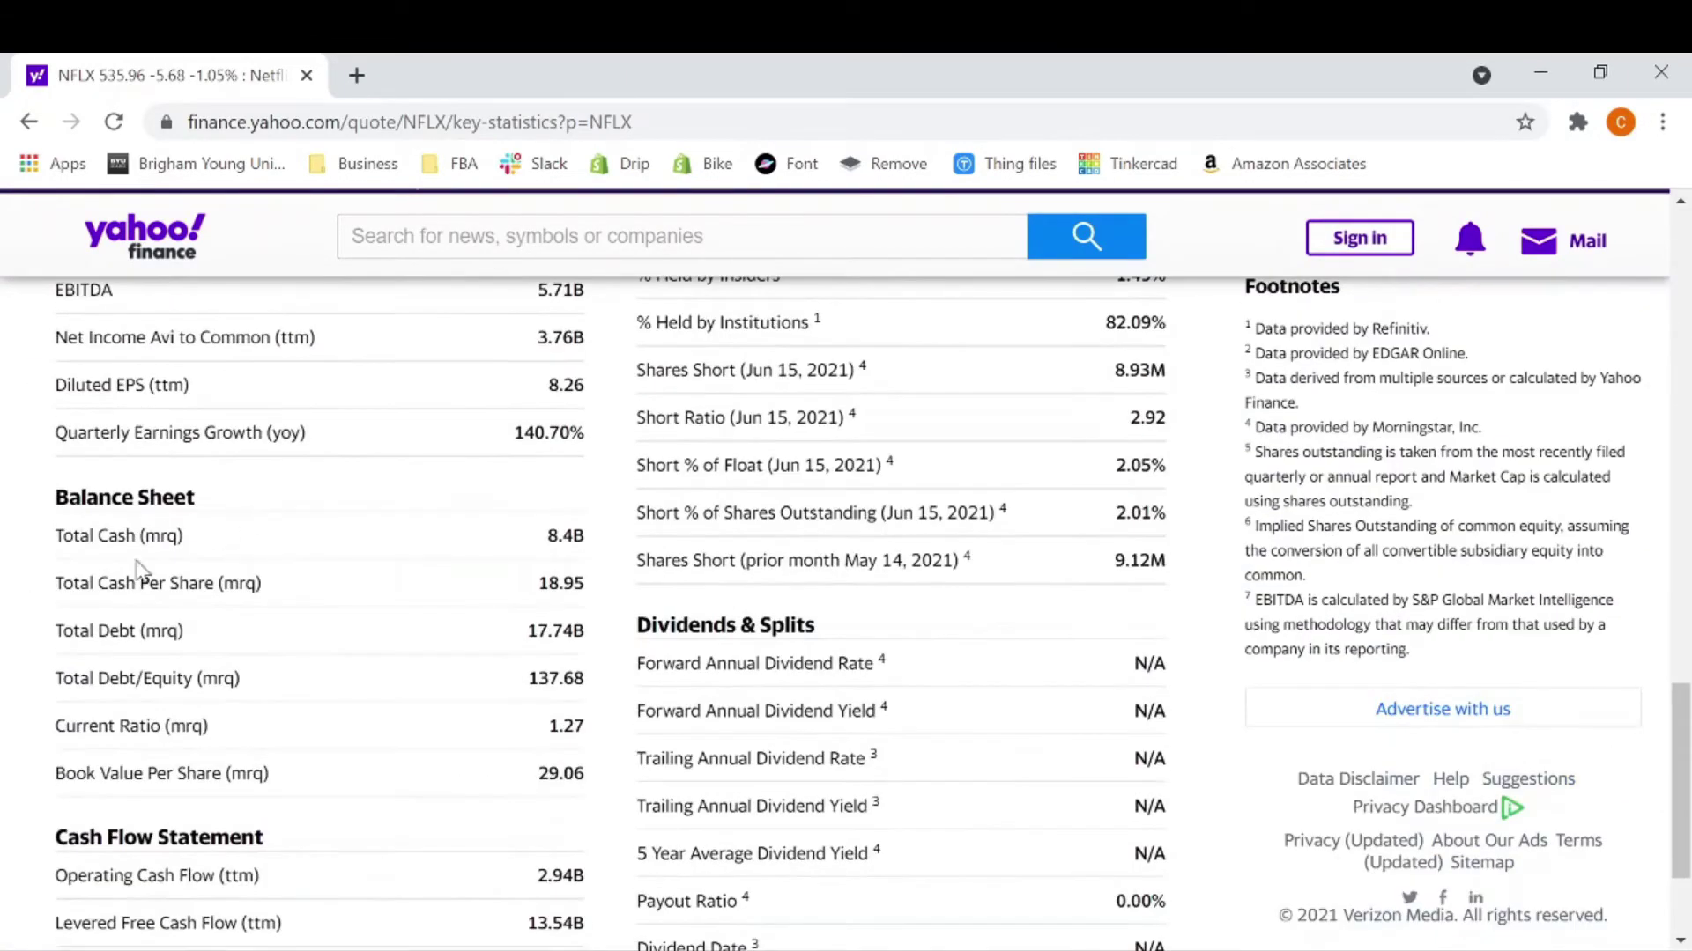
drag(66, 774, 265, 777)
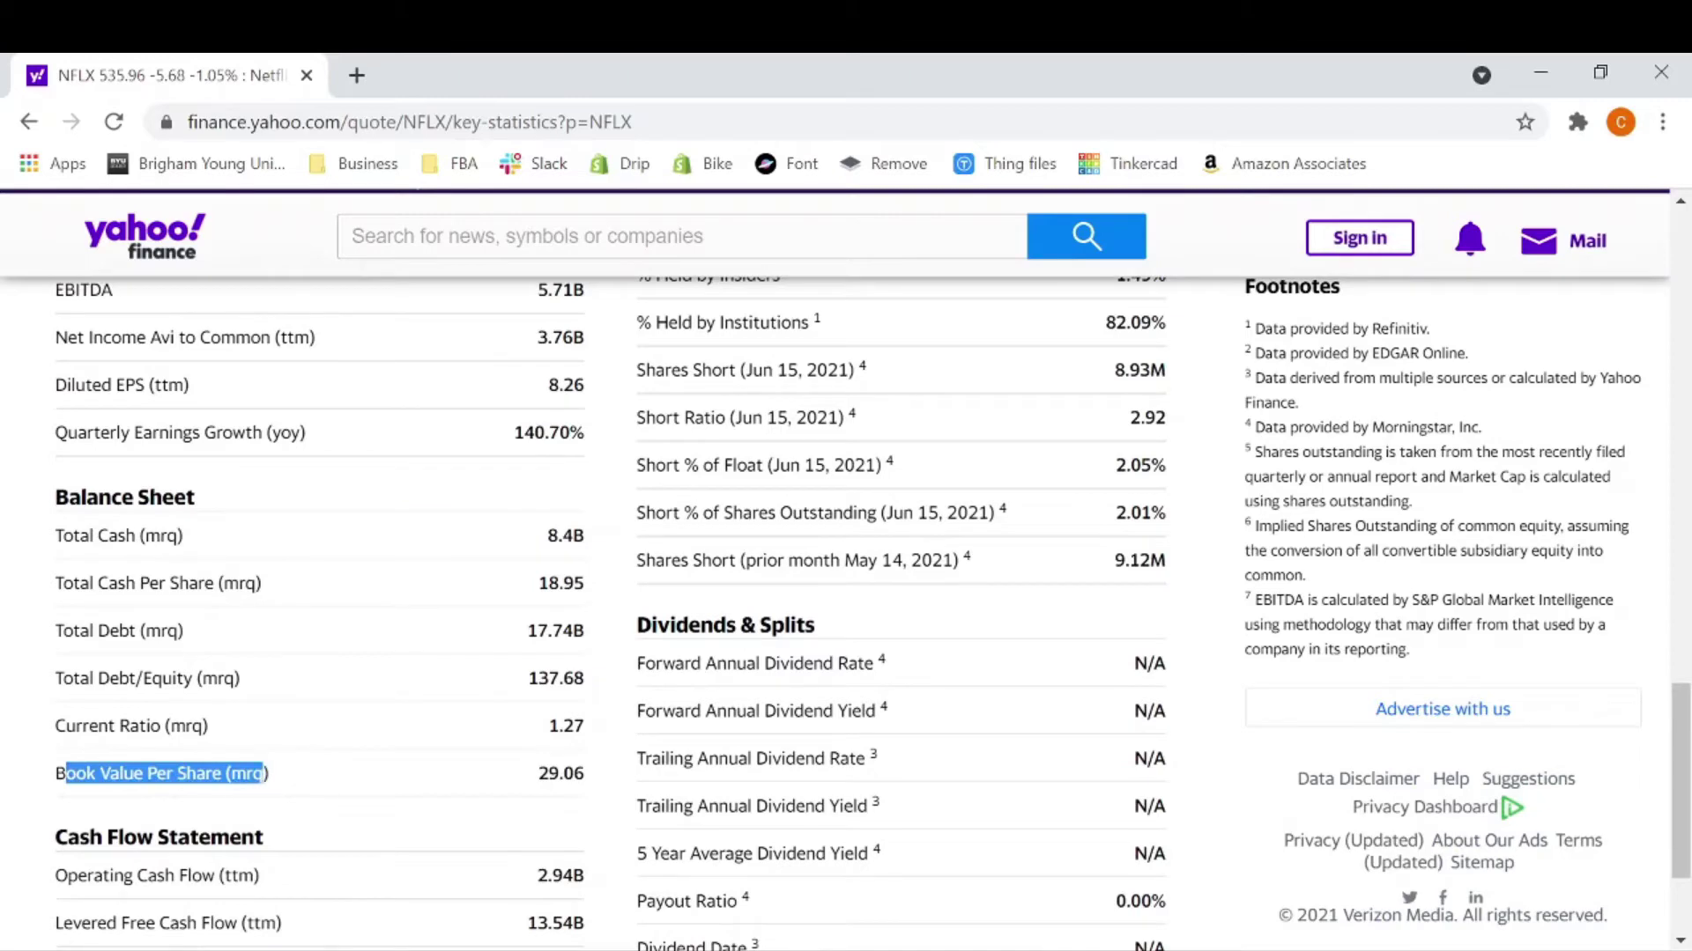
double_click(248, 774)
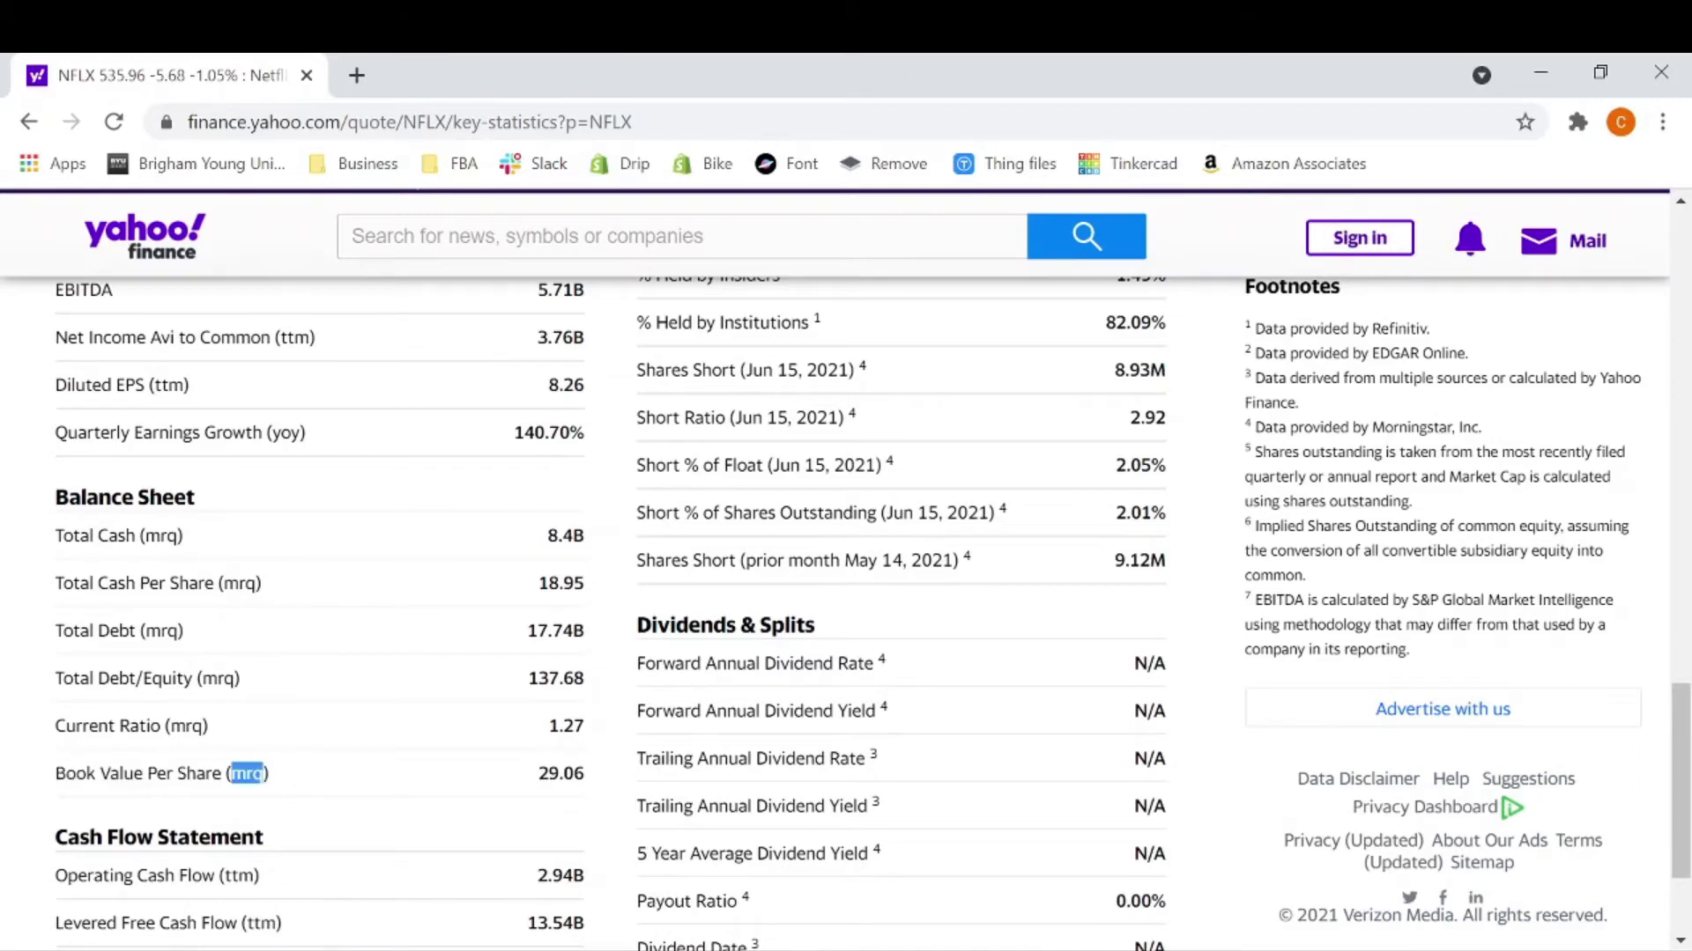
double_click(561, 773)
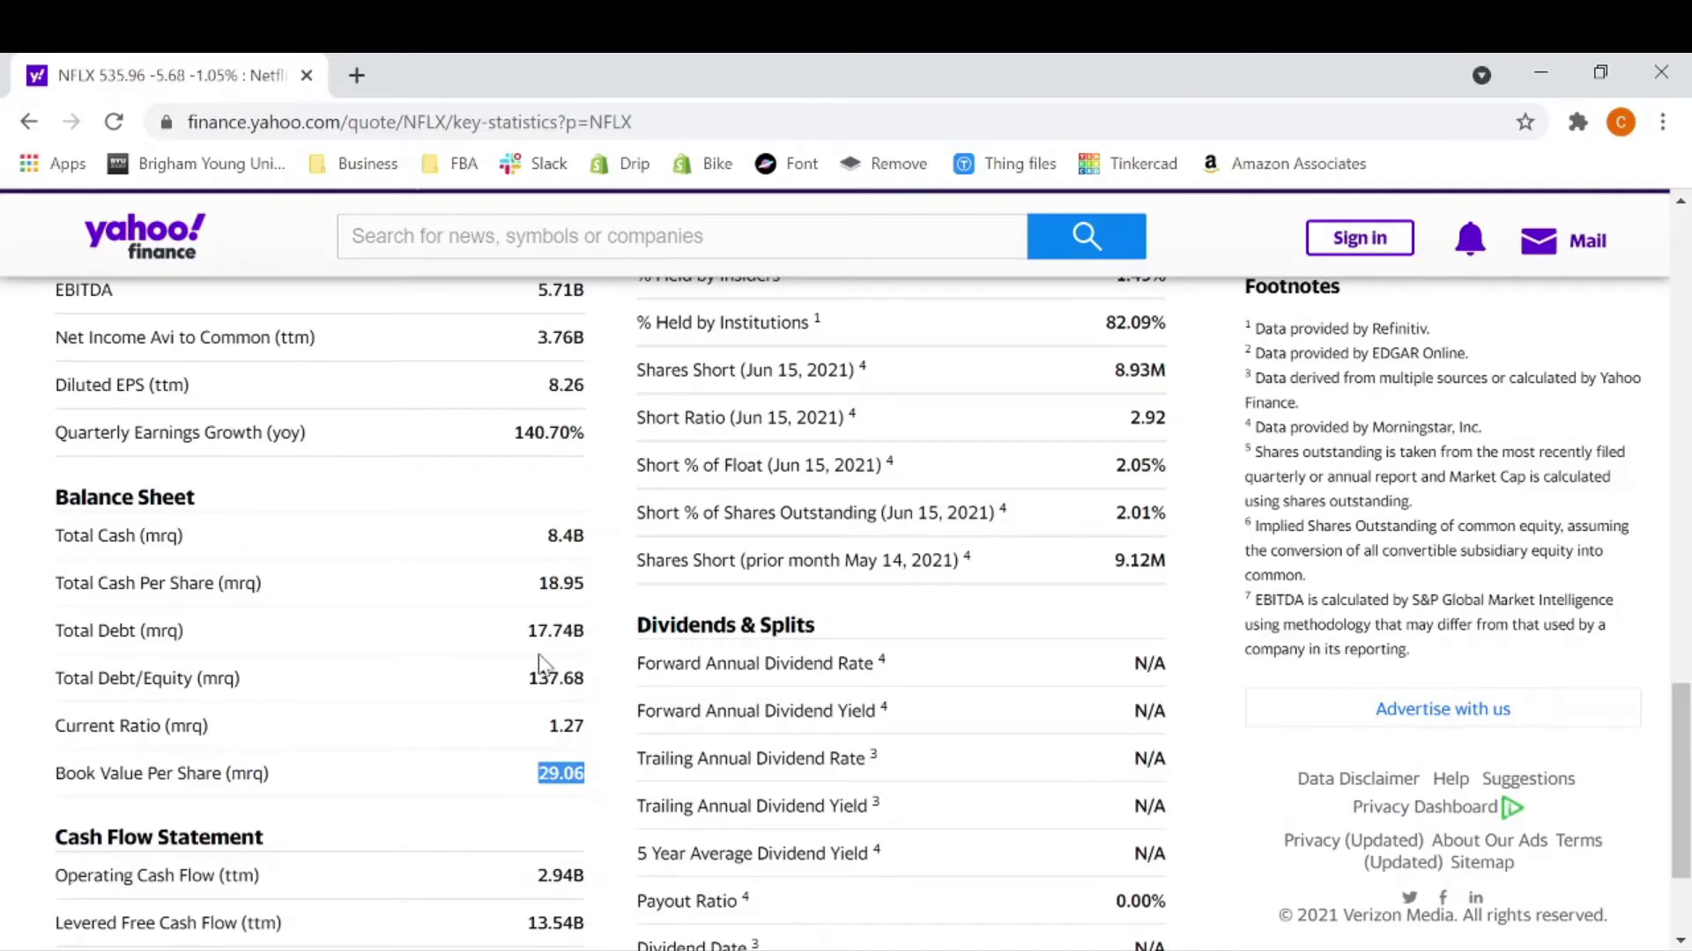
key(alt+Tab)
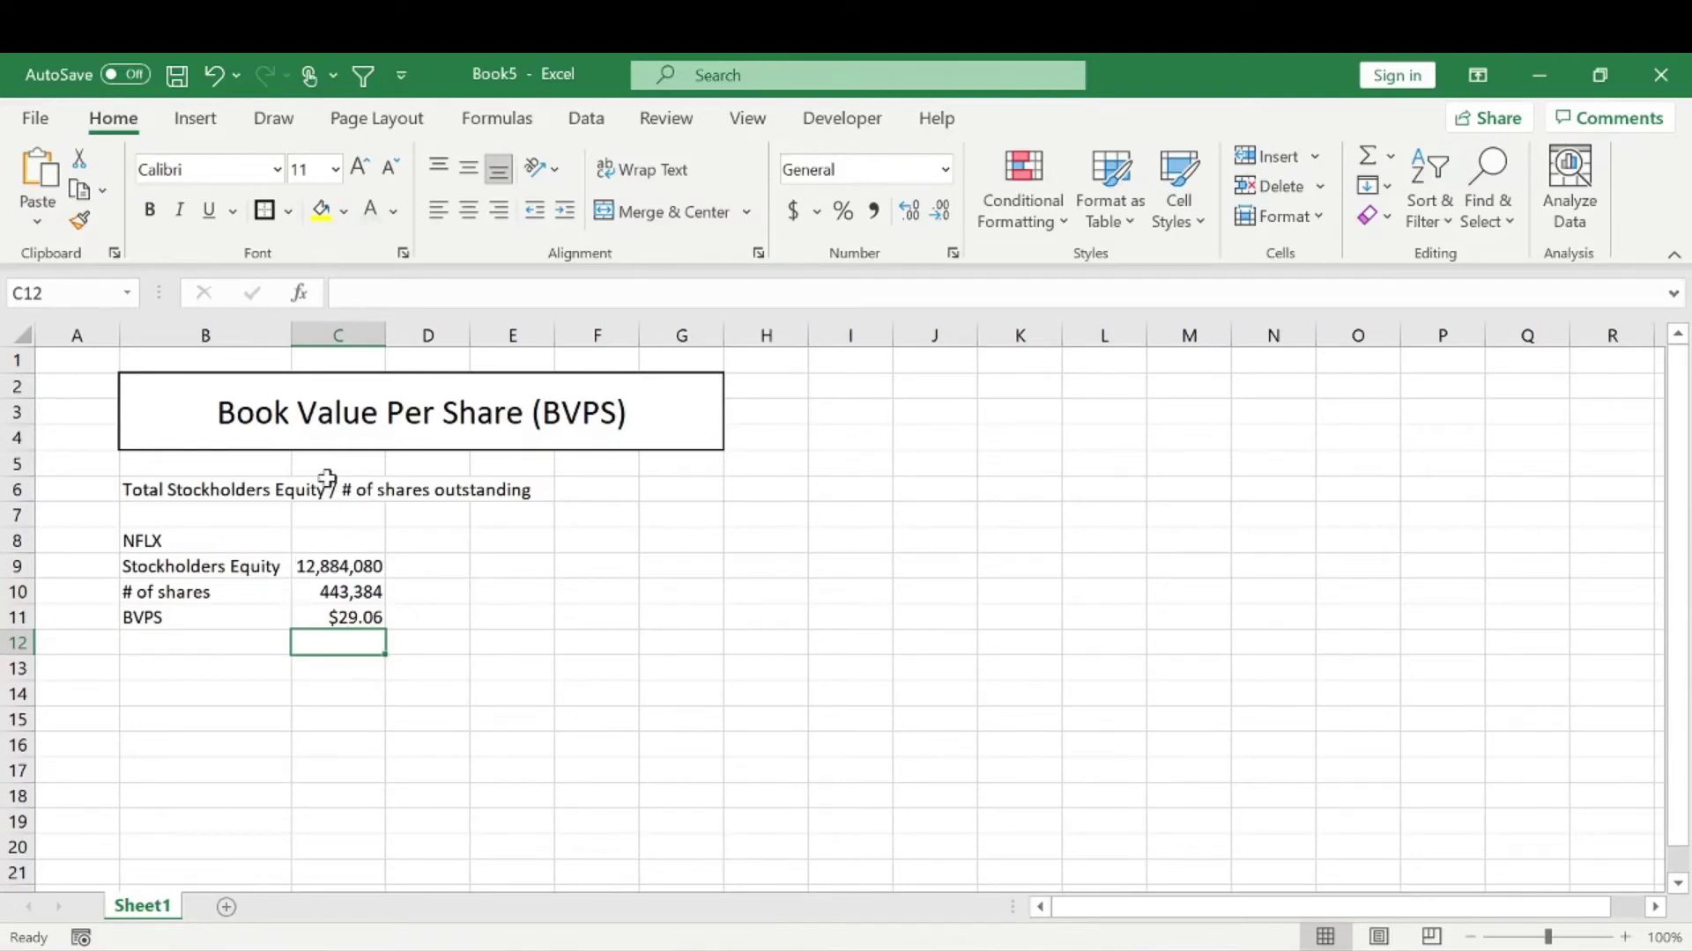
Review the equity in C9, the share count in C10 and the =C9/C10 formula in C11
click(321, 561)
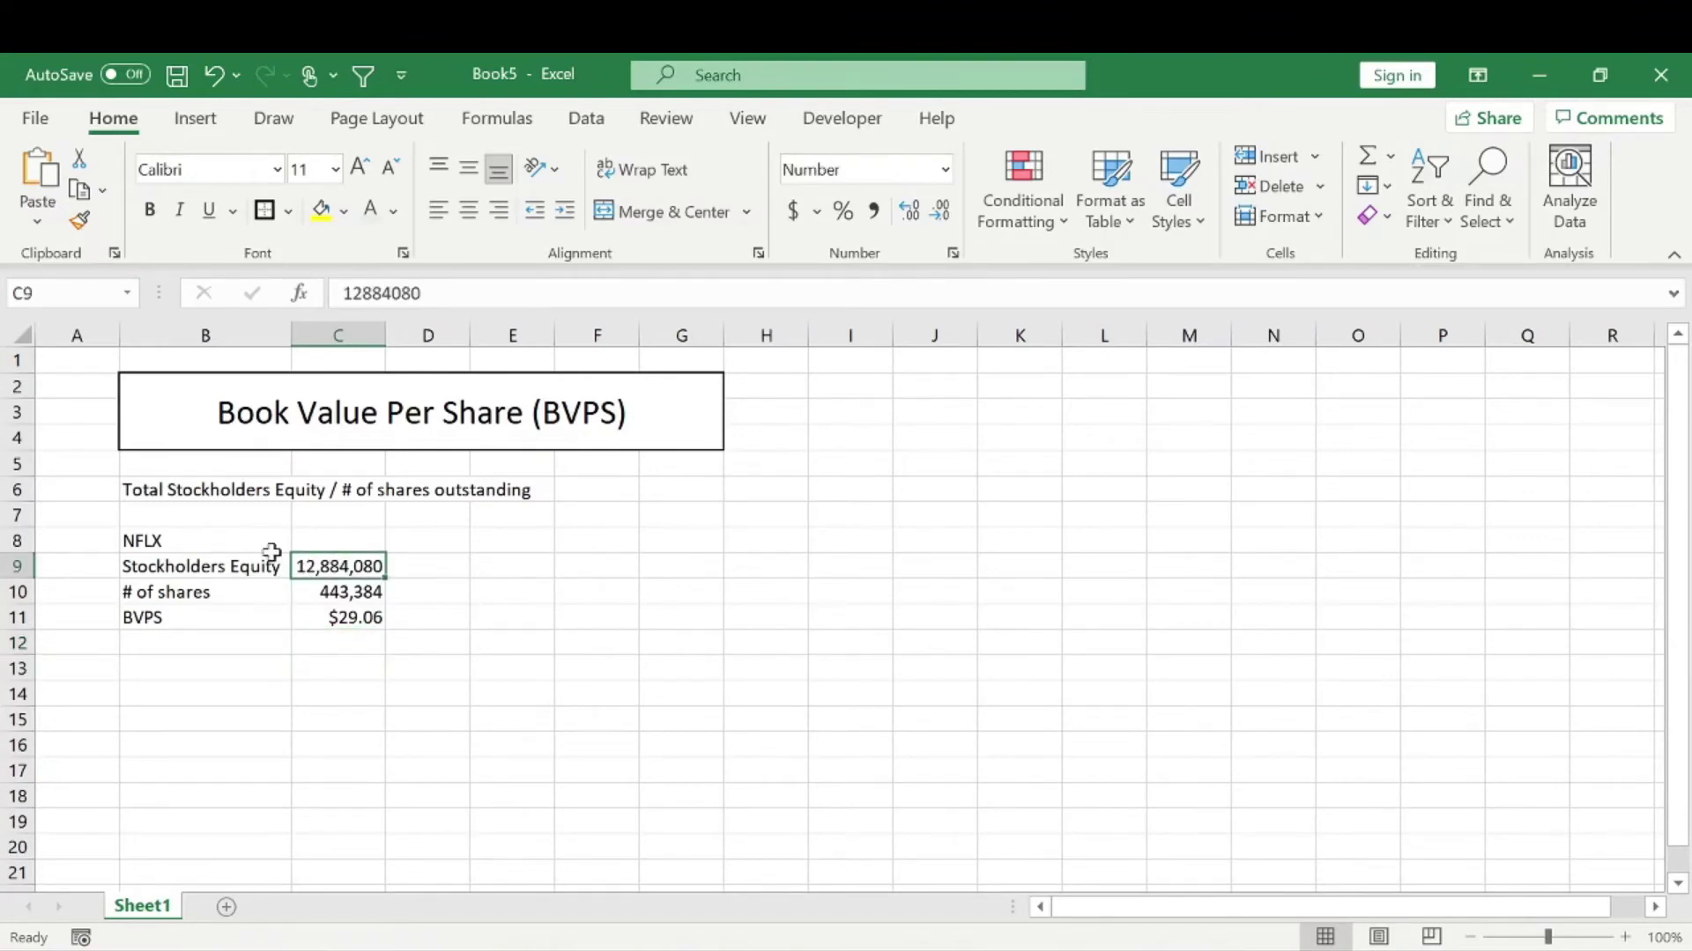
click(150, 593)
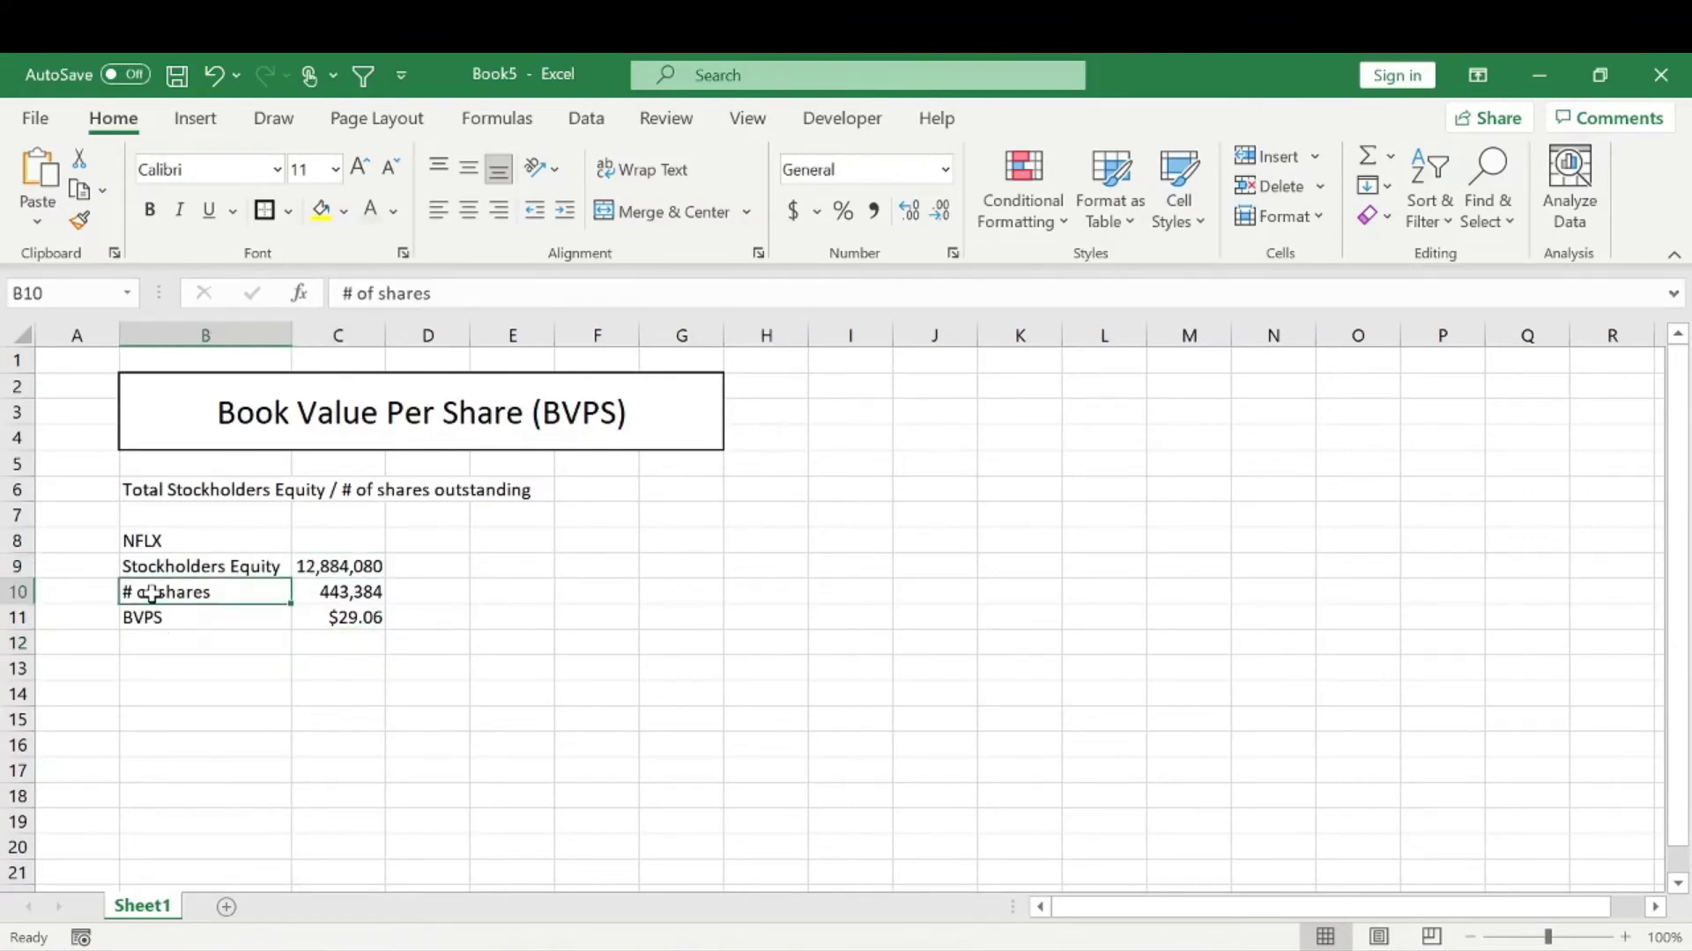
click(321, 592)
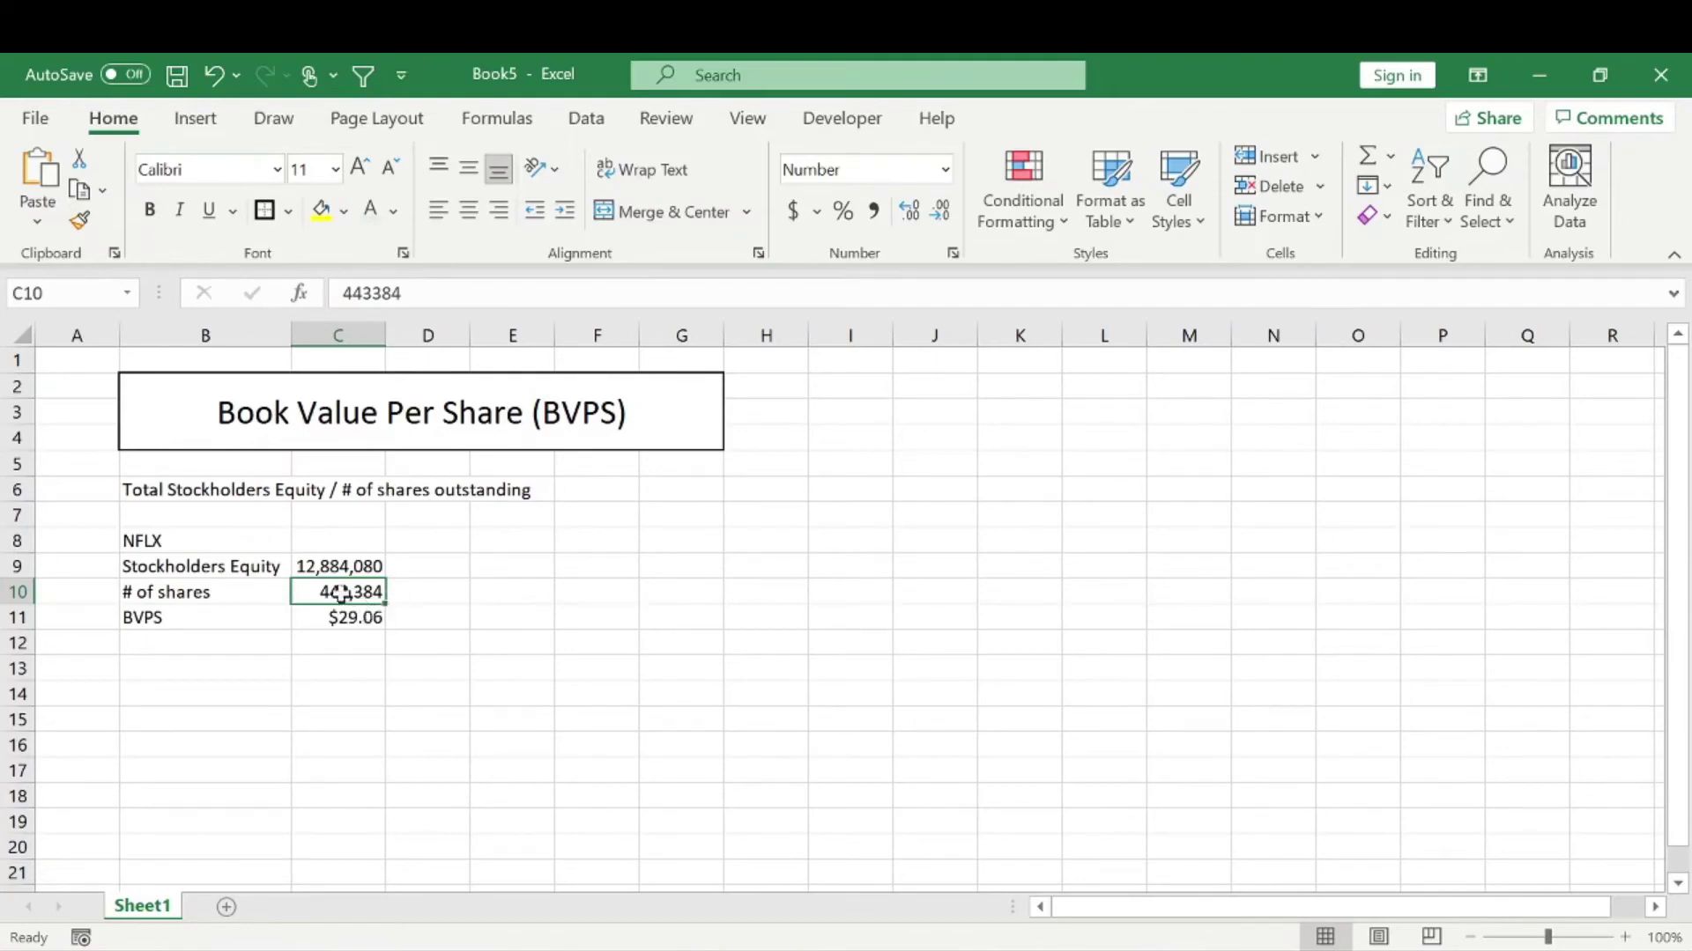
click(354, 616)
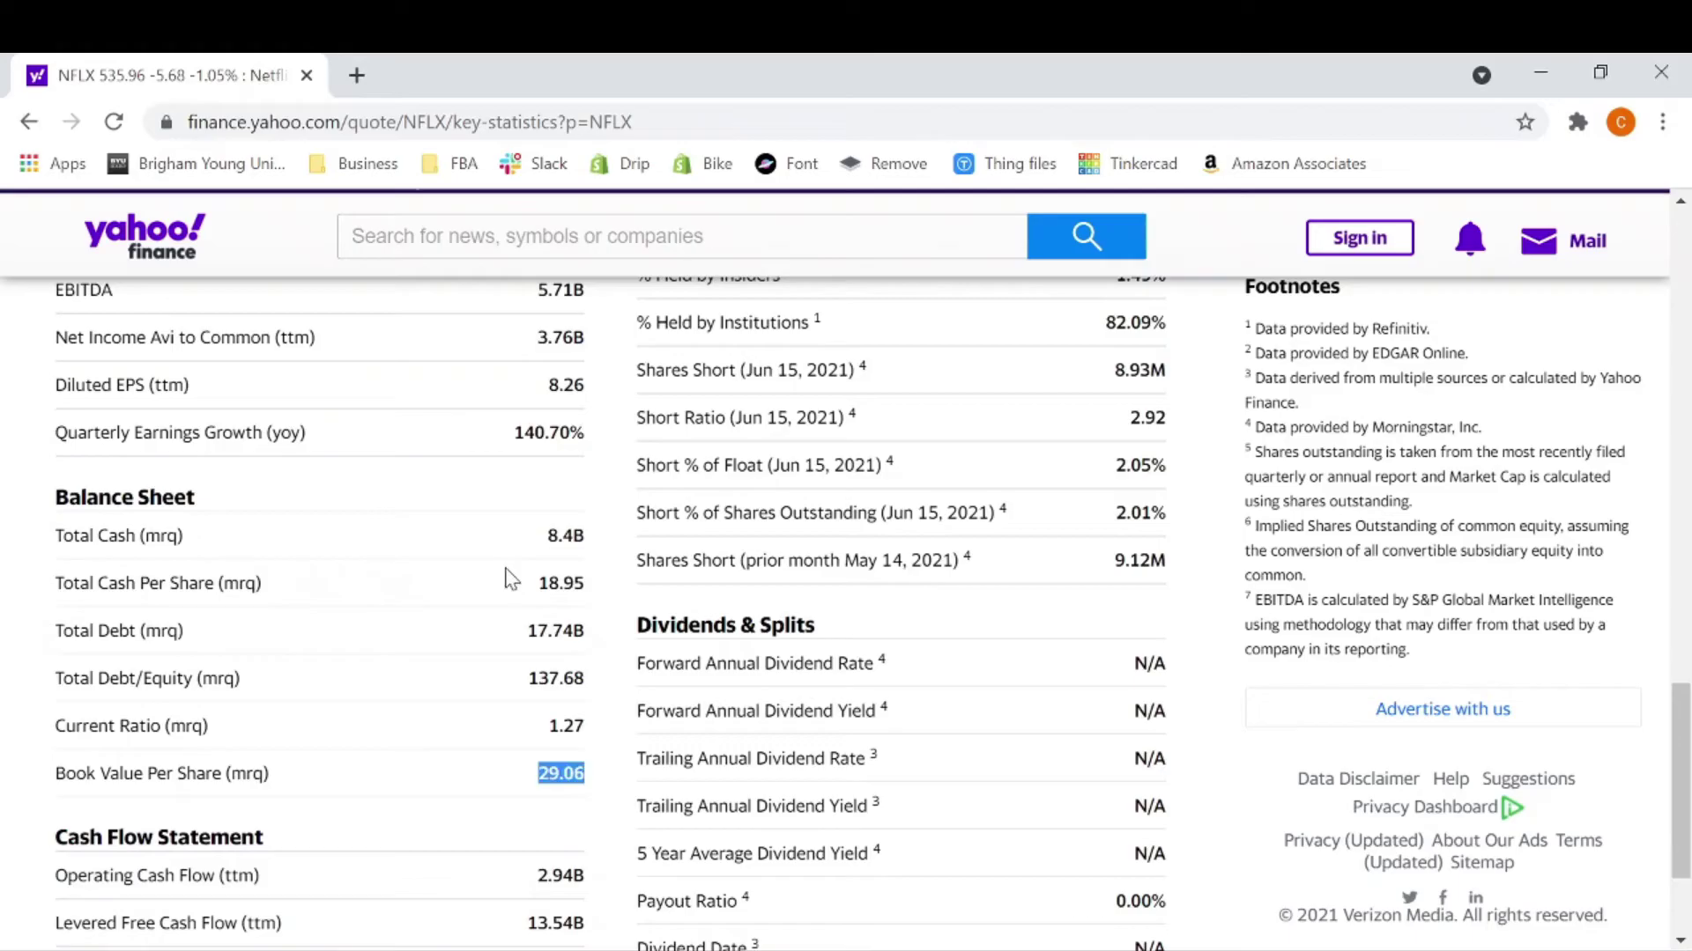
Scroll to the top of the statistics page and select Netflix's 535.96 share price
scroll(503, 617, up, 10)
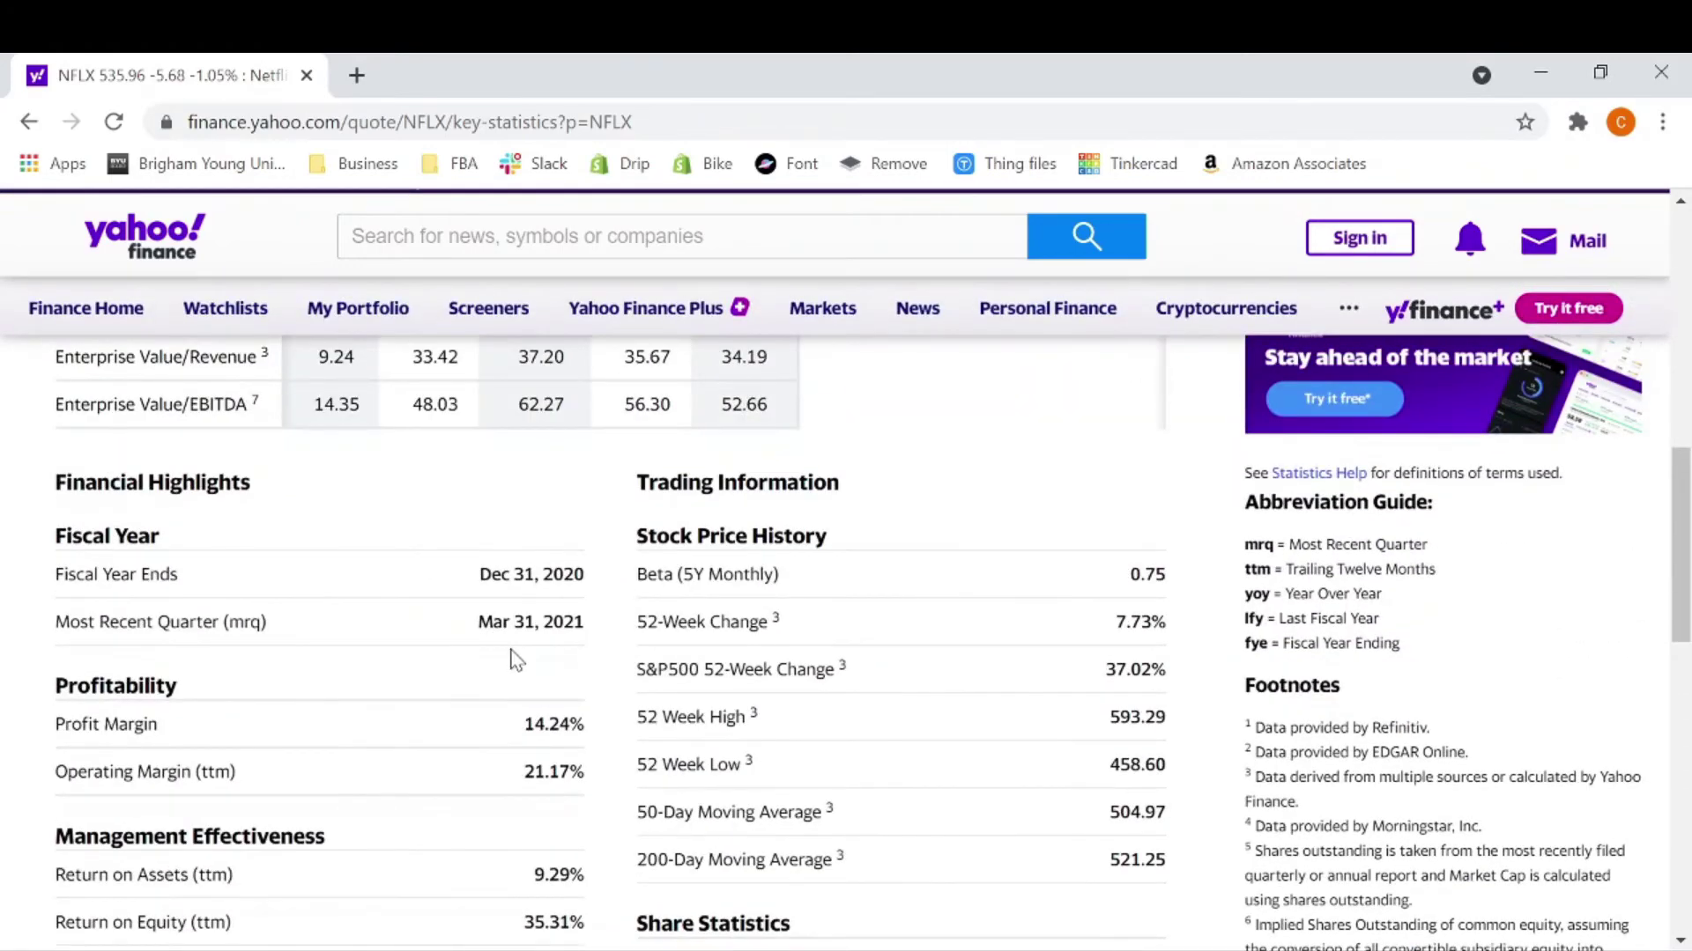
scroll(510, 649, down, 7)
scroll(499, 616, up, 15)
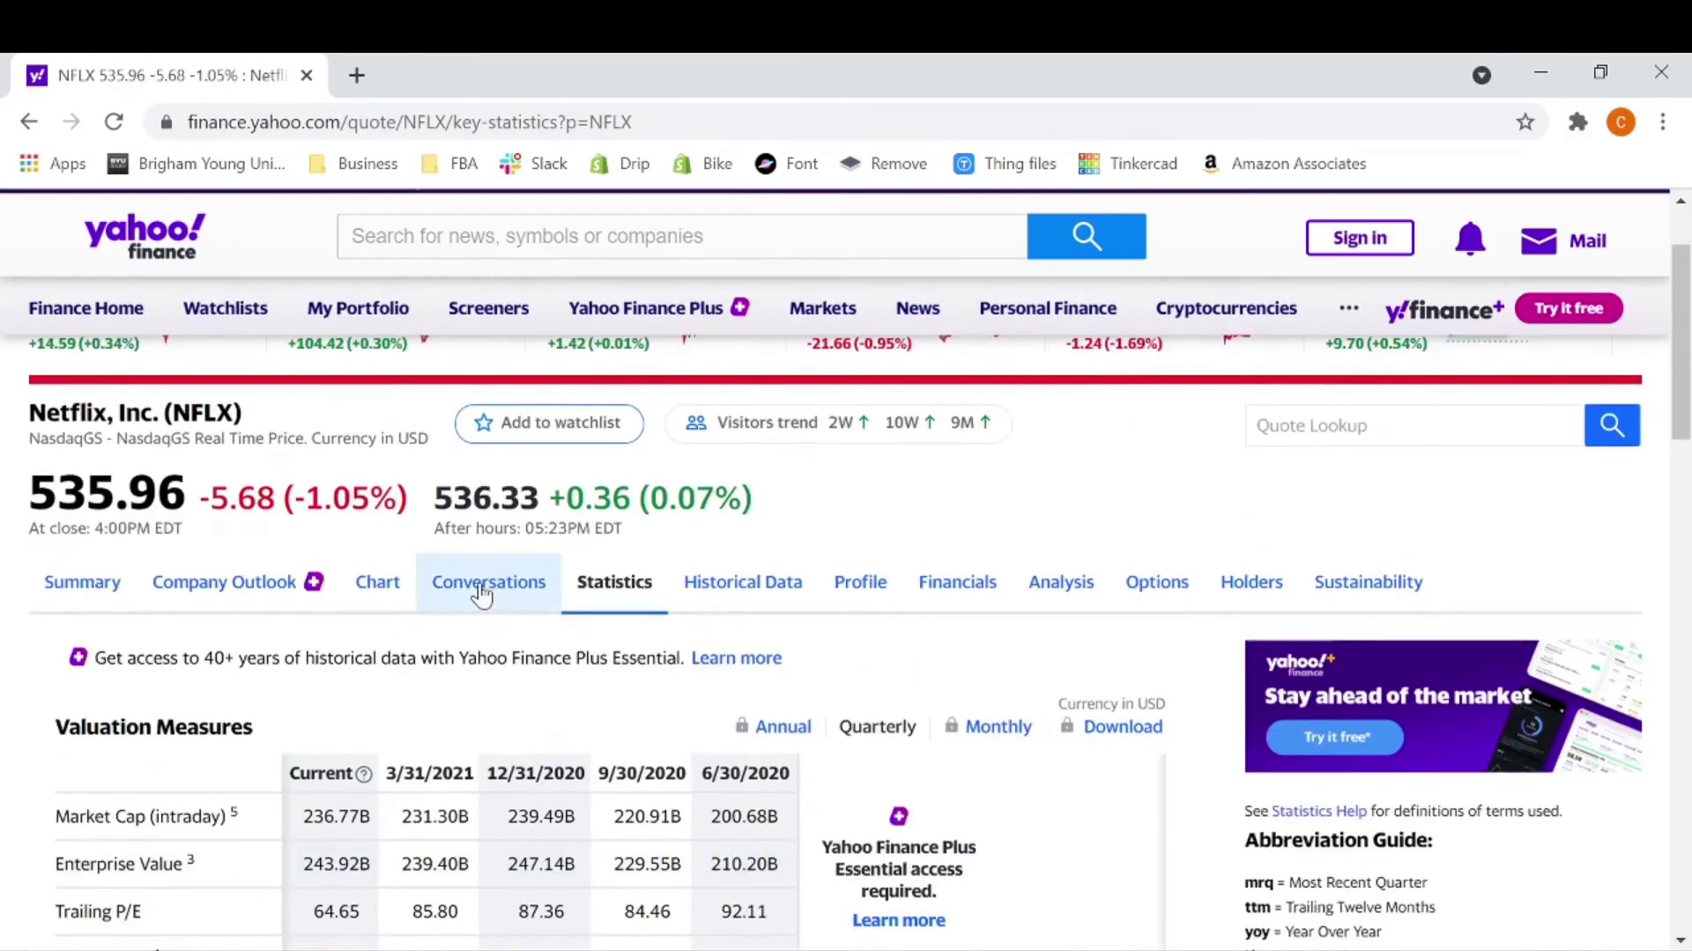
scroll(482, 596, up, 3)
drag(31, 628, 185, 627)
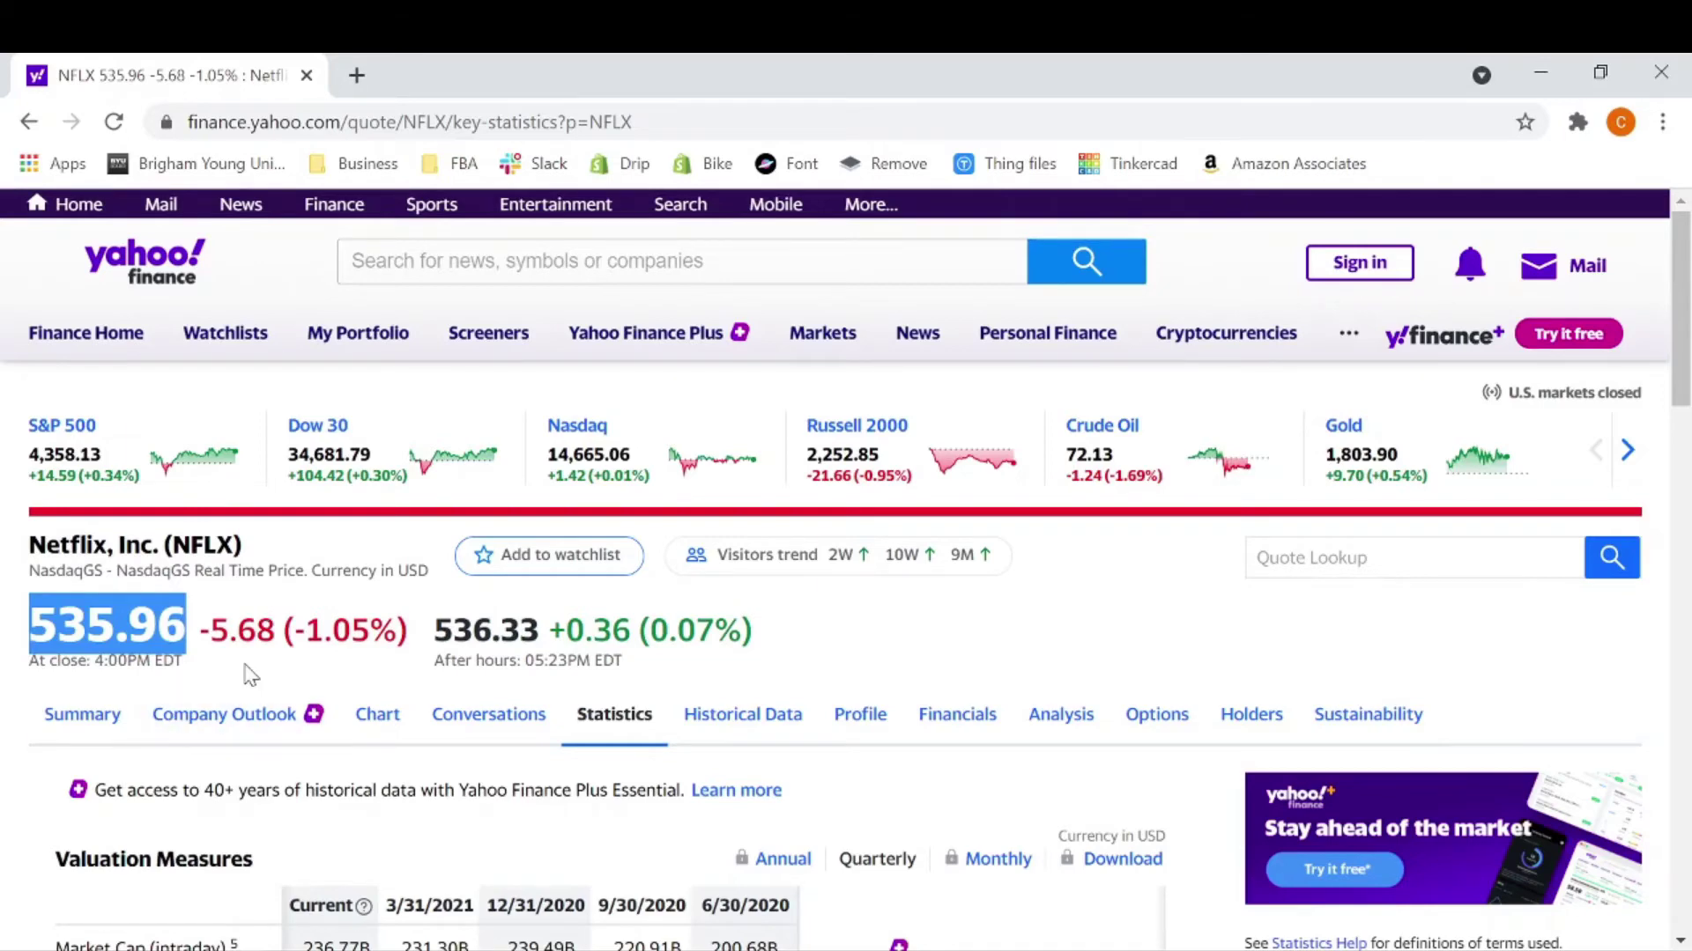
key(alt+Tab)
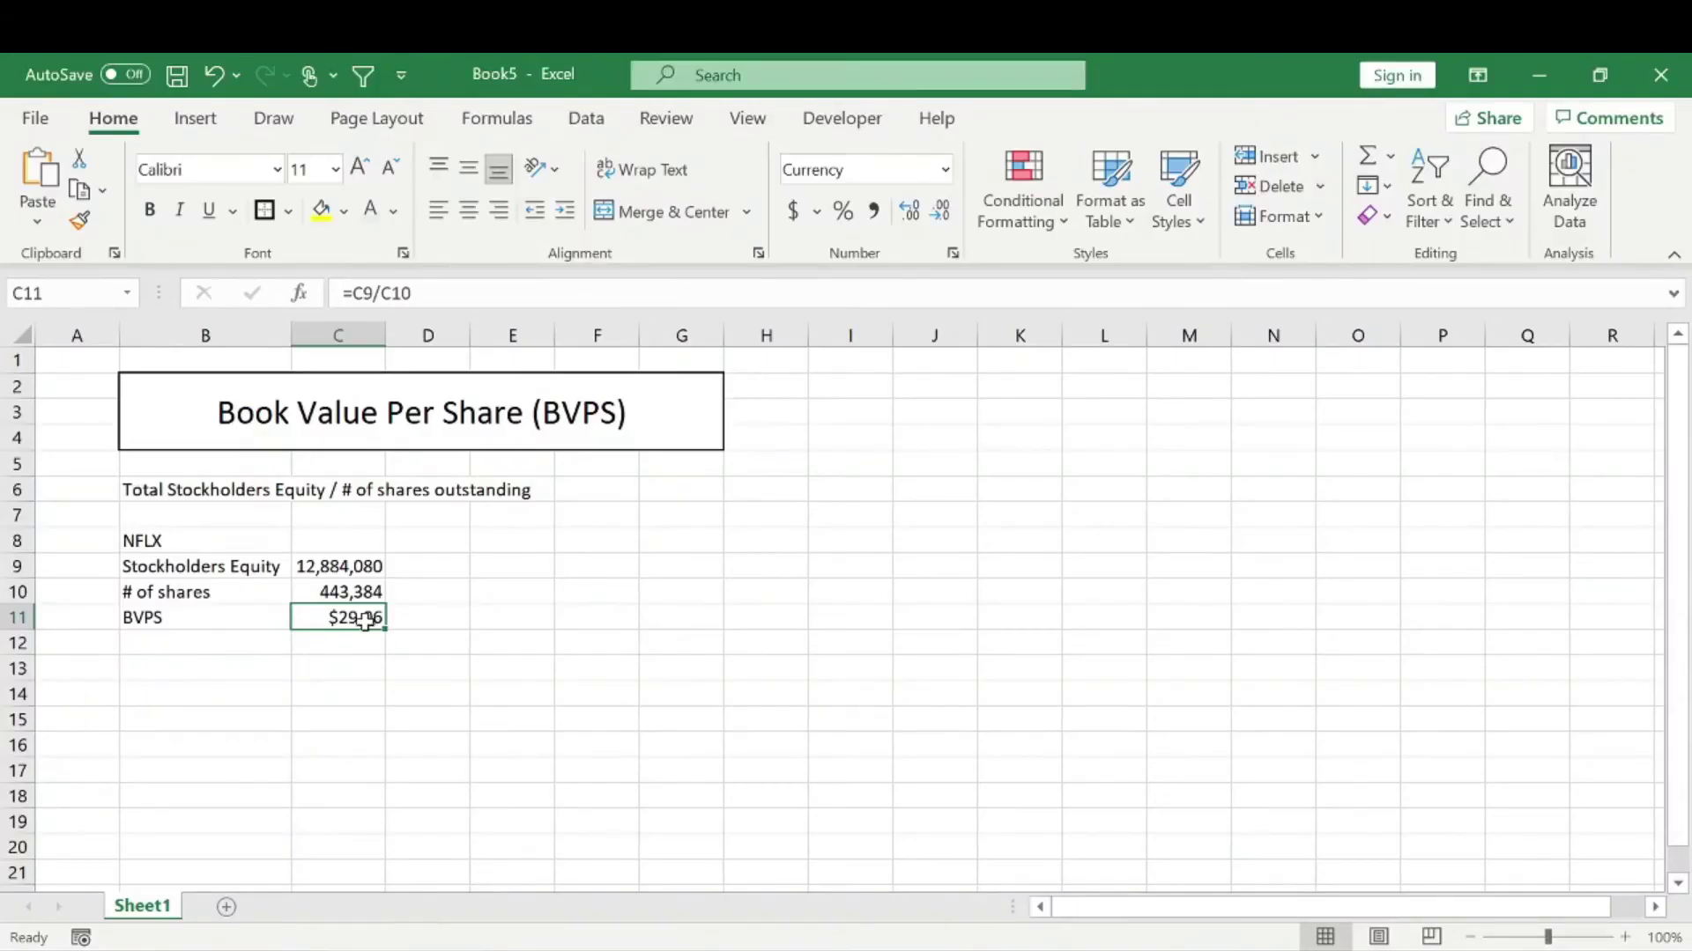
Give the $29.06 BVPS result in C11 a yellow fill
click(424, 617)
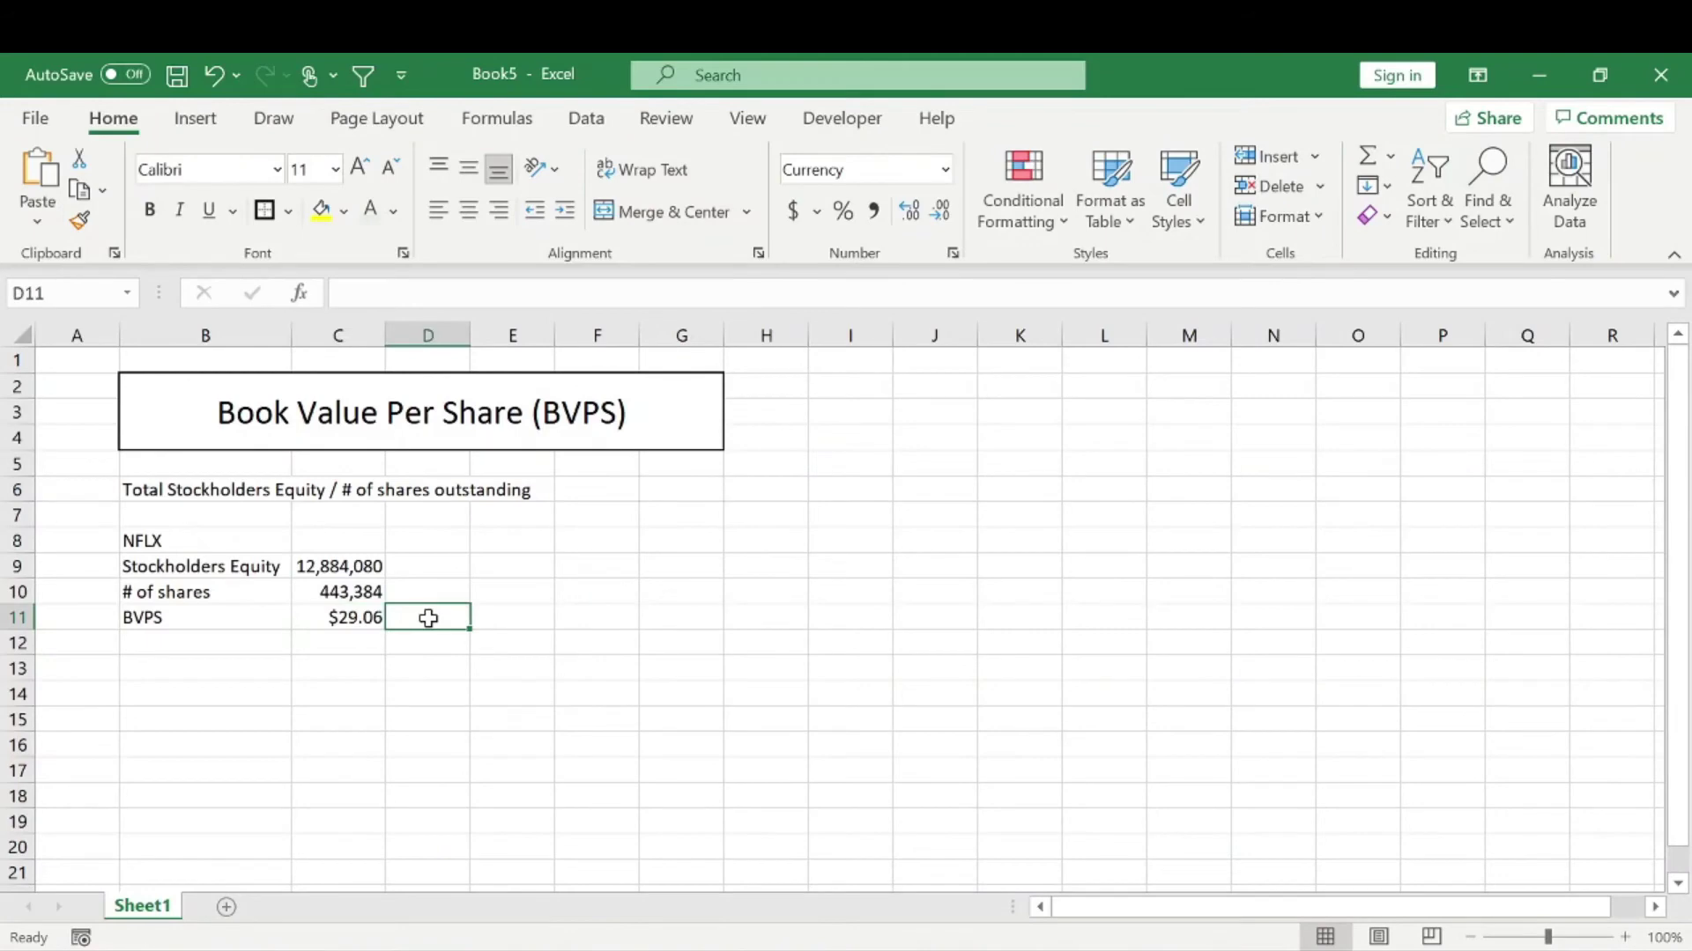
click(324, 617)
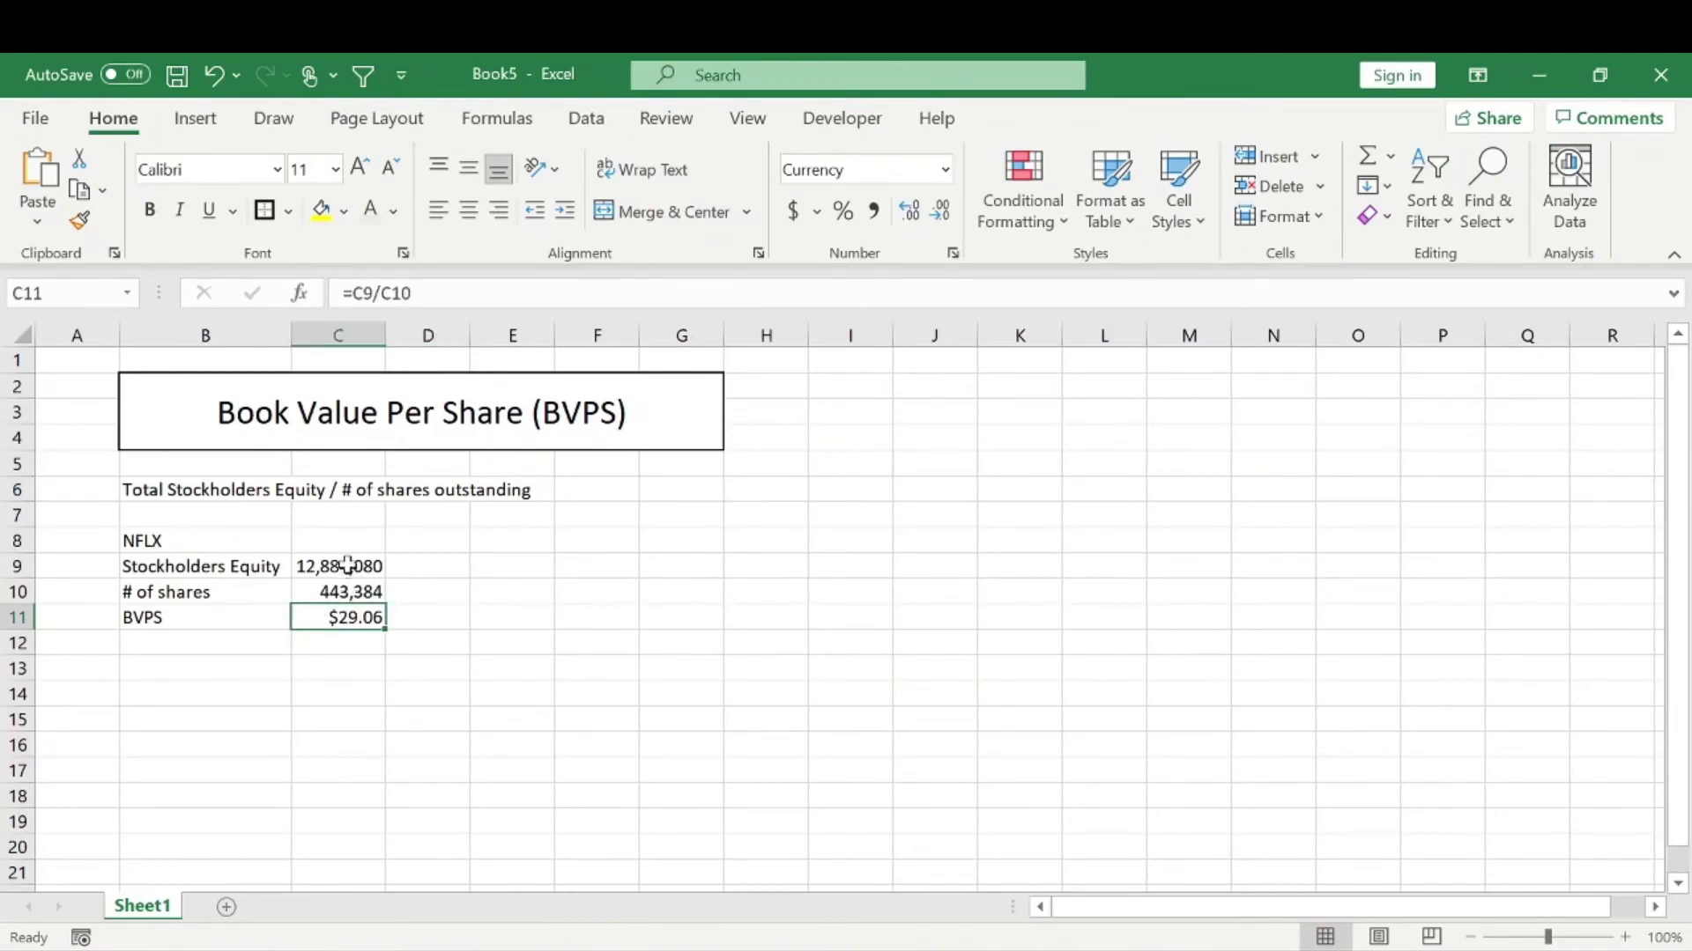
click(405, 593)
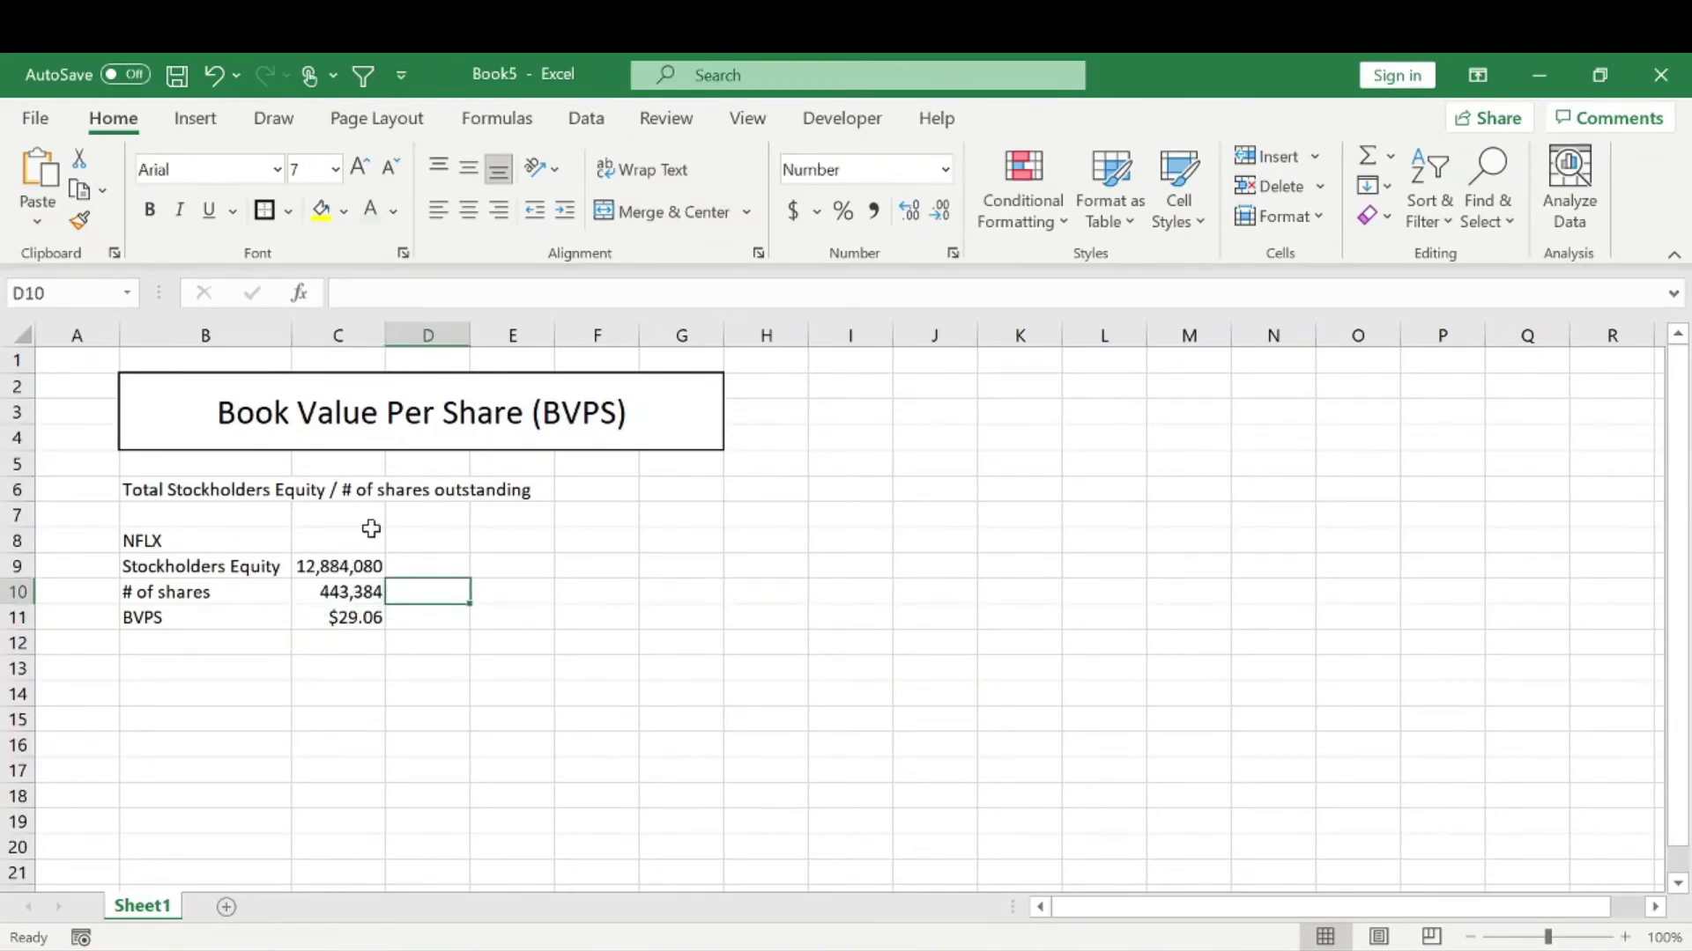
drag(337, 566, 335, 647)
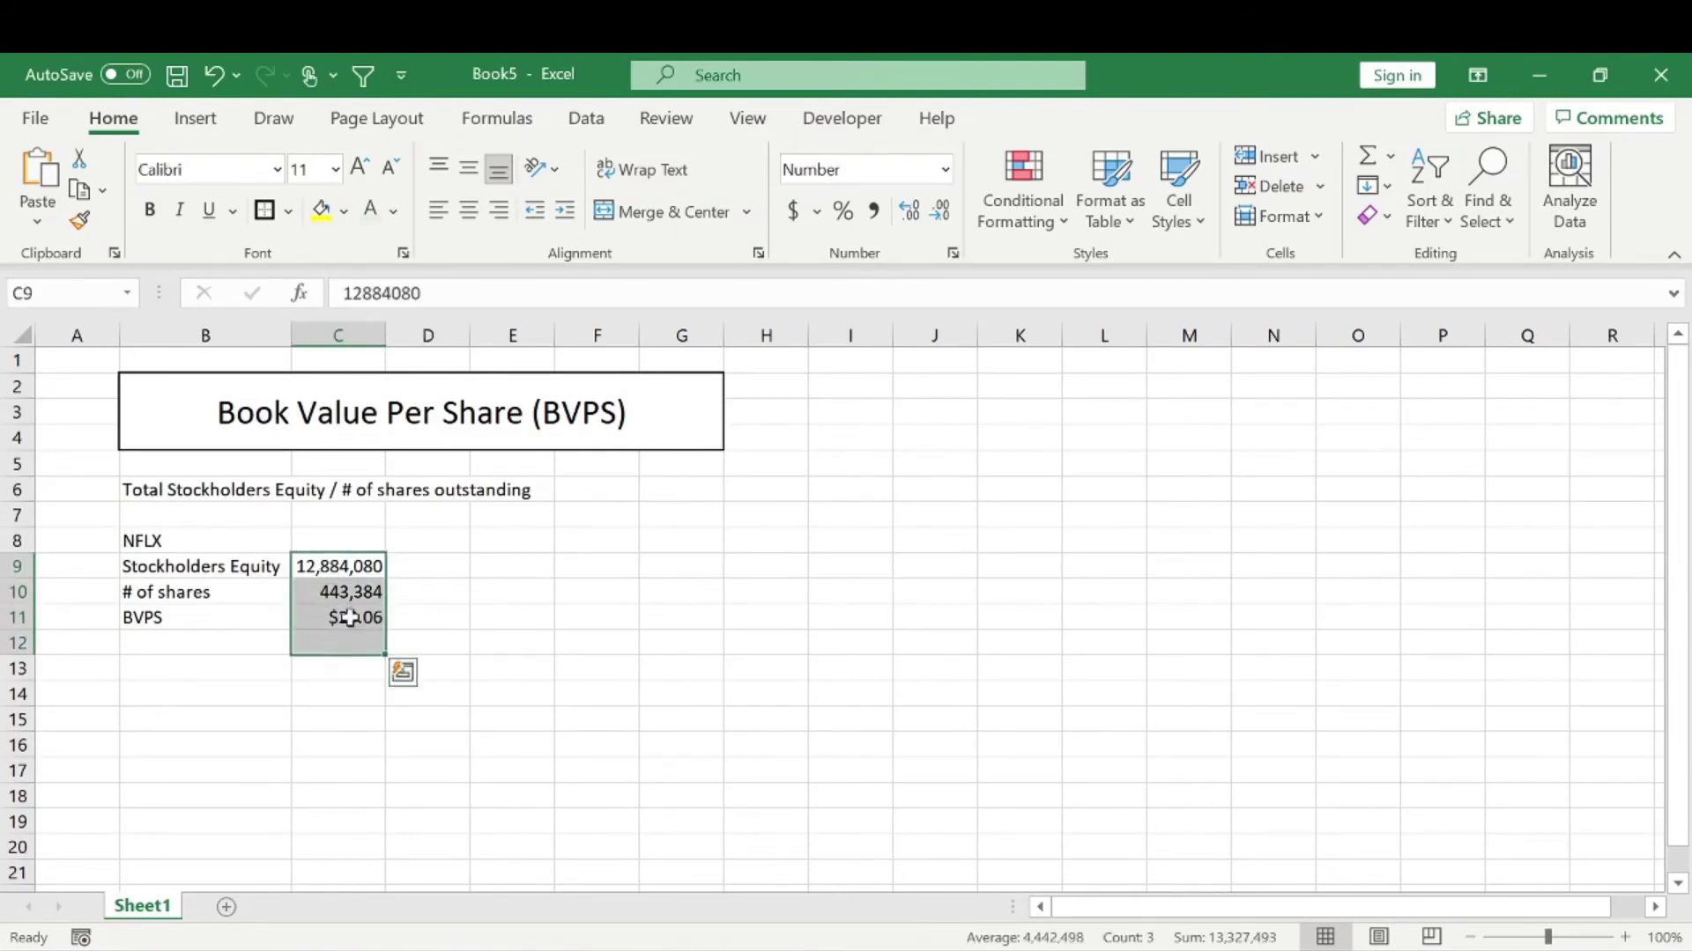
click(317, 617)
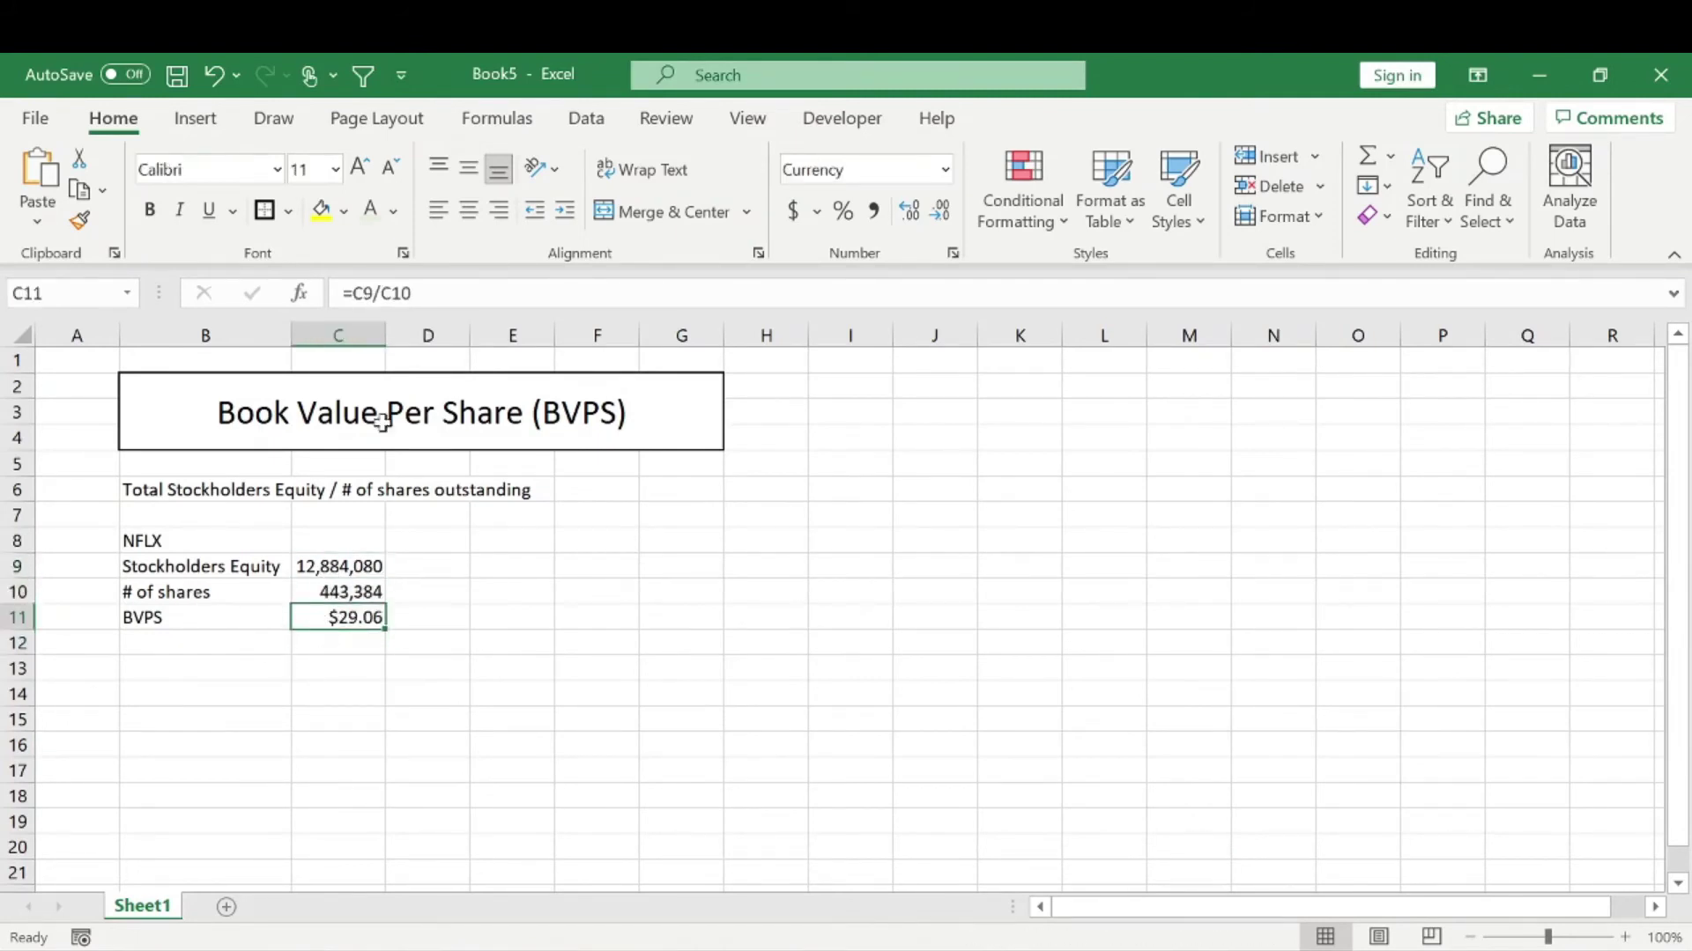
click(323, 209)
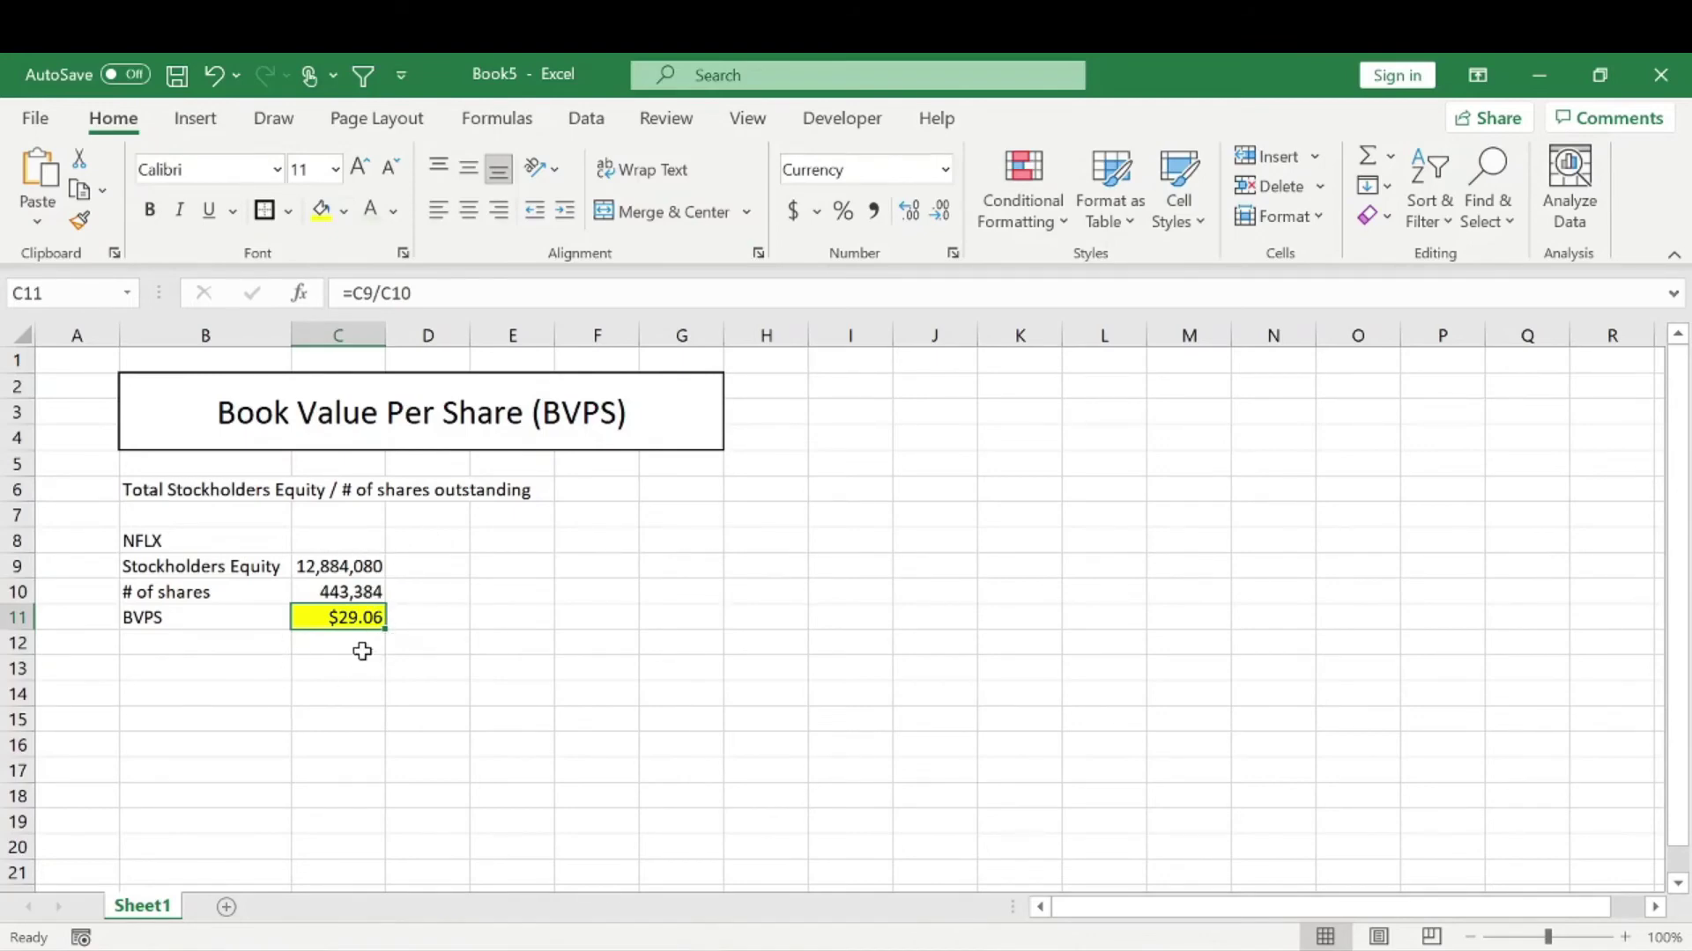
click(160, 537)
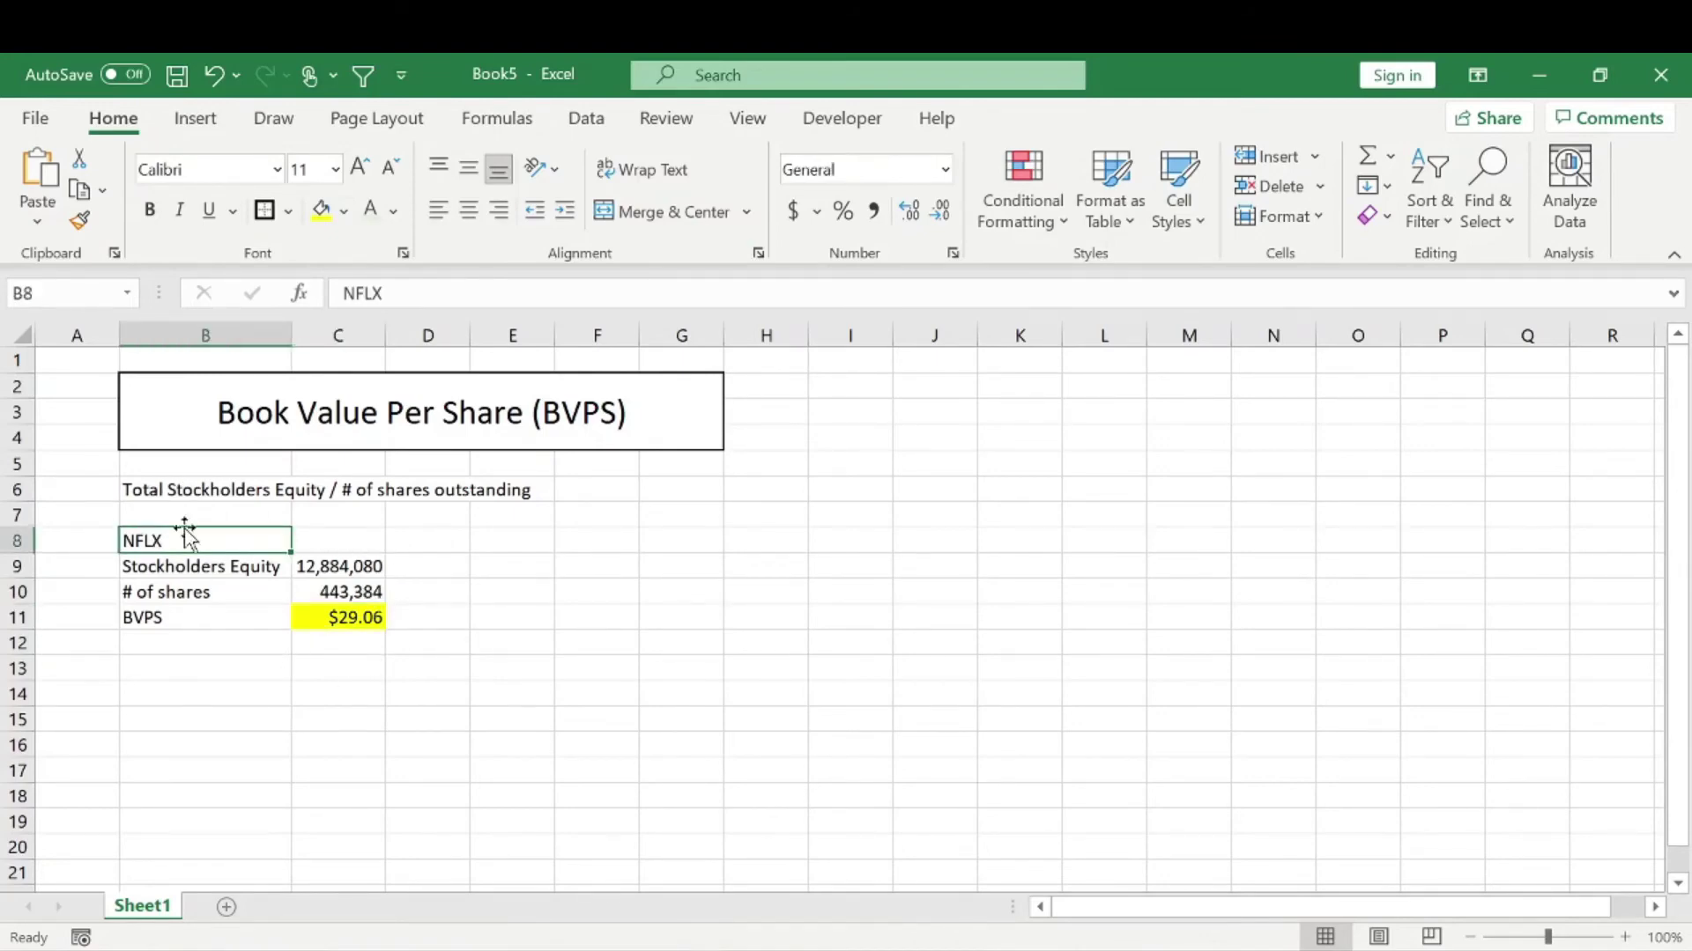
click(339, 623)
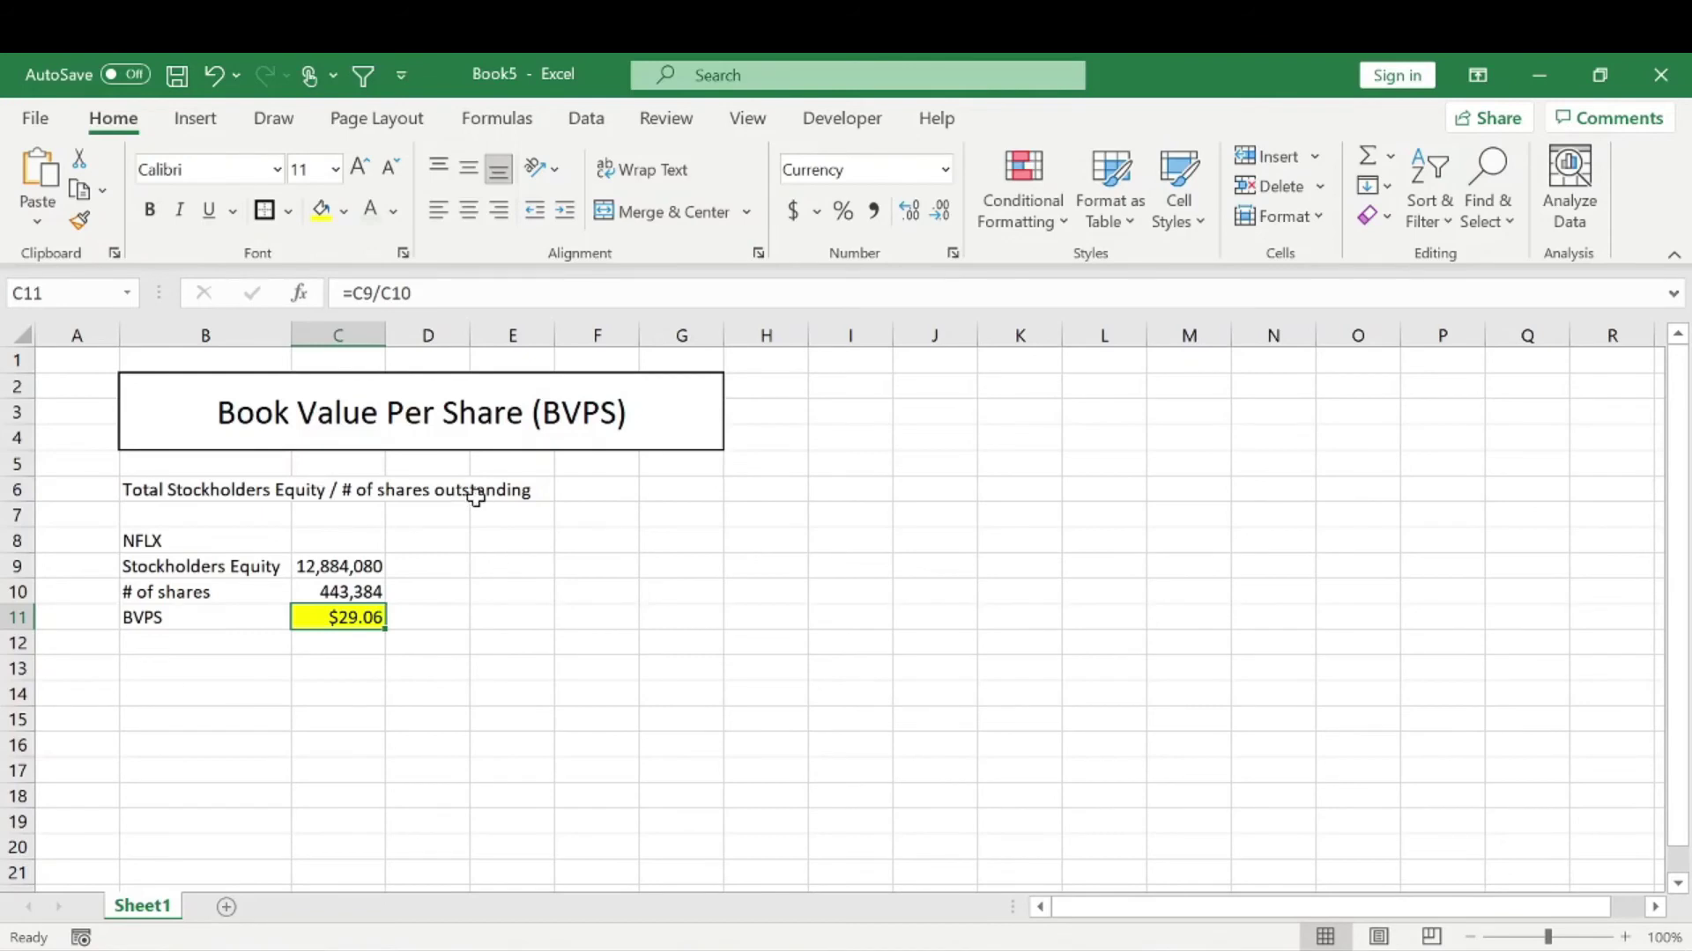
click(351, 641)
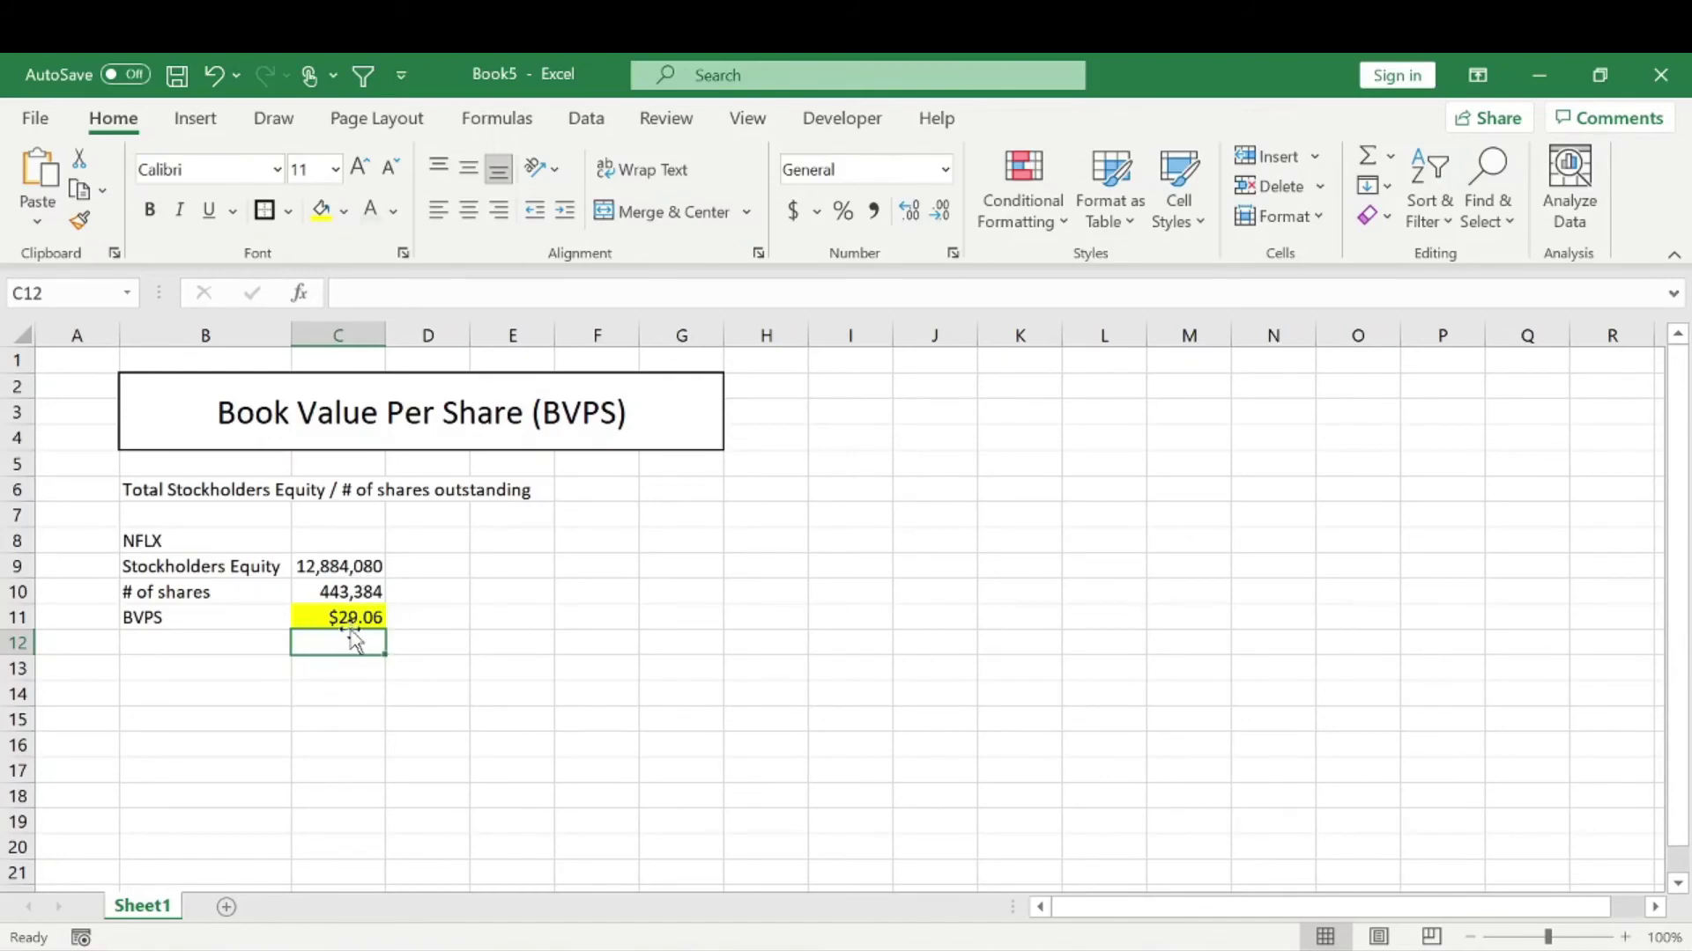
click(342, 617)
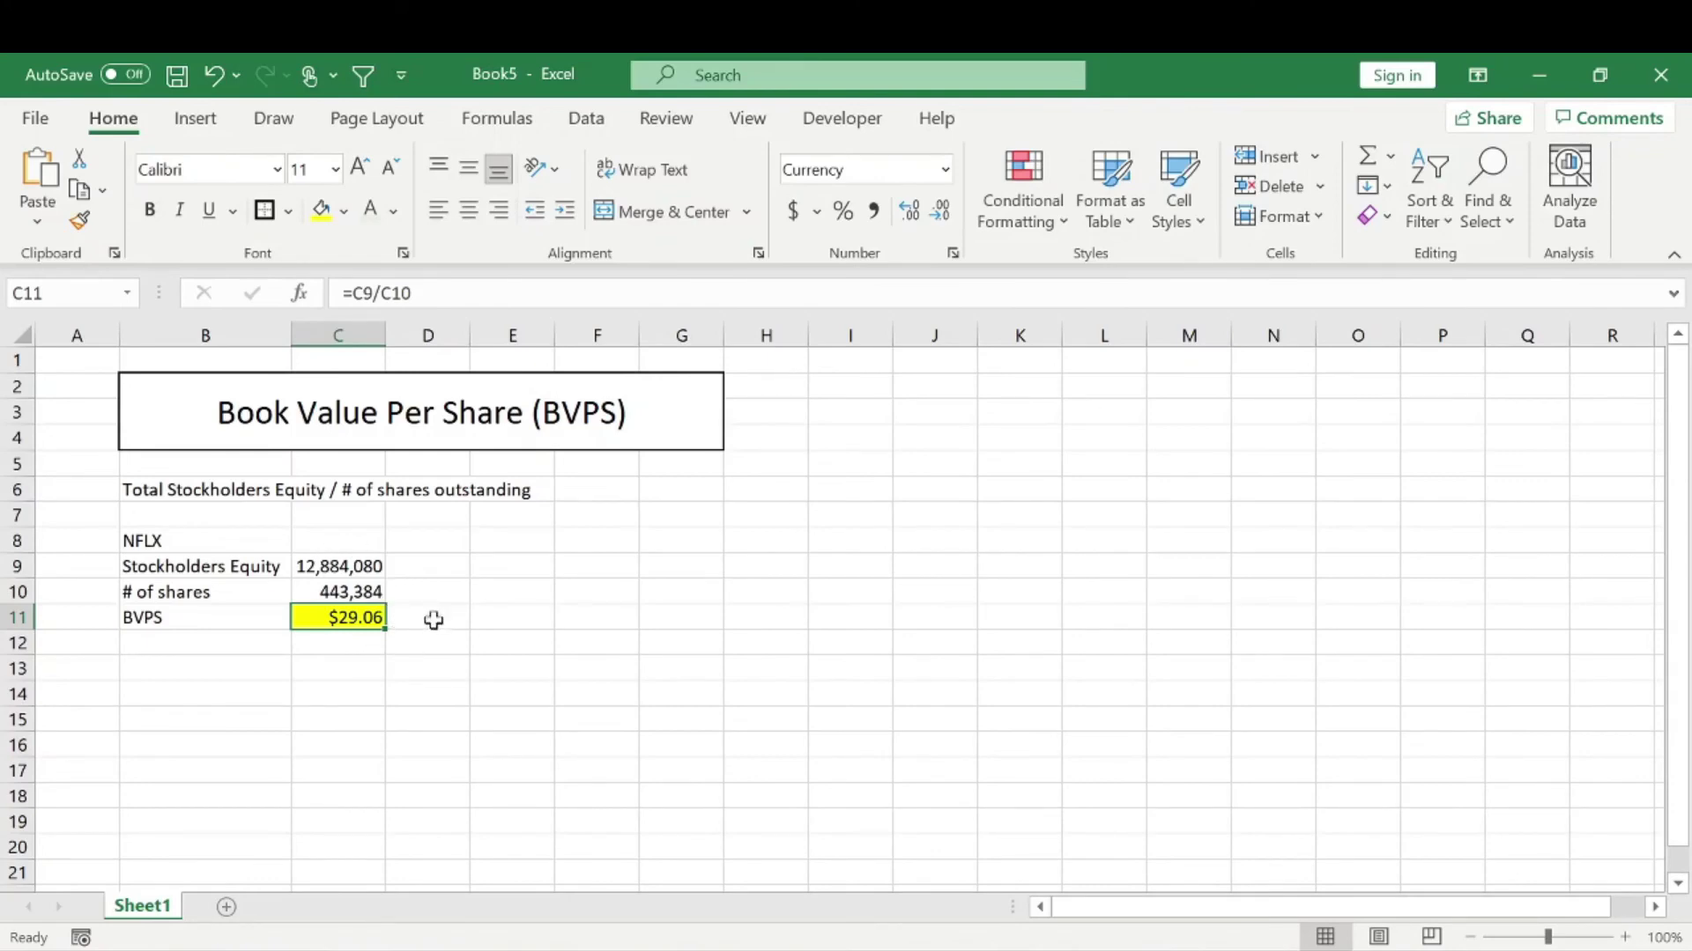
drag(426, 619, 333, 615)
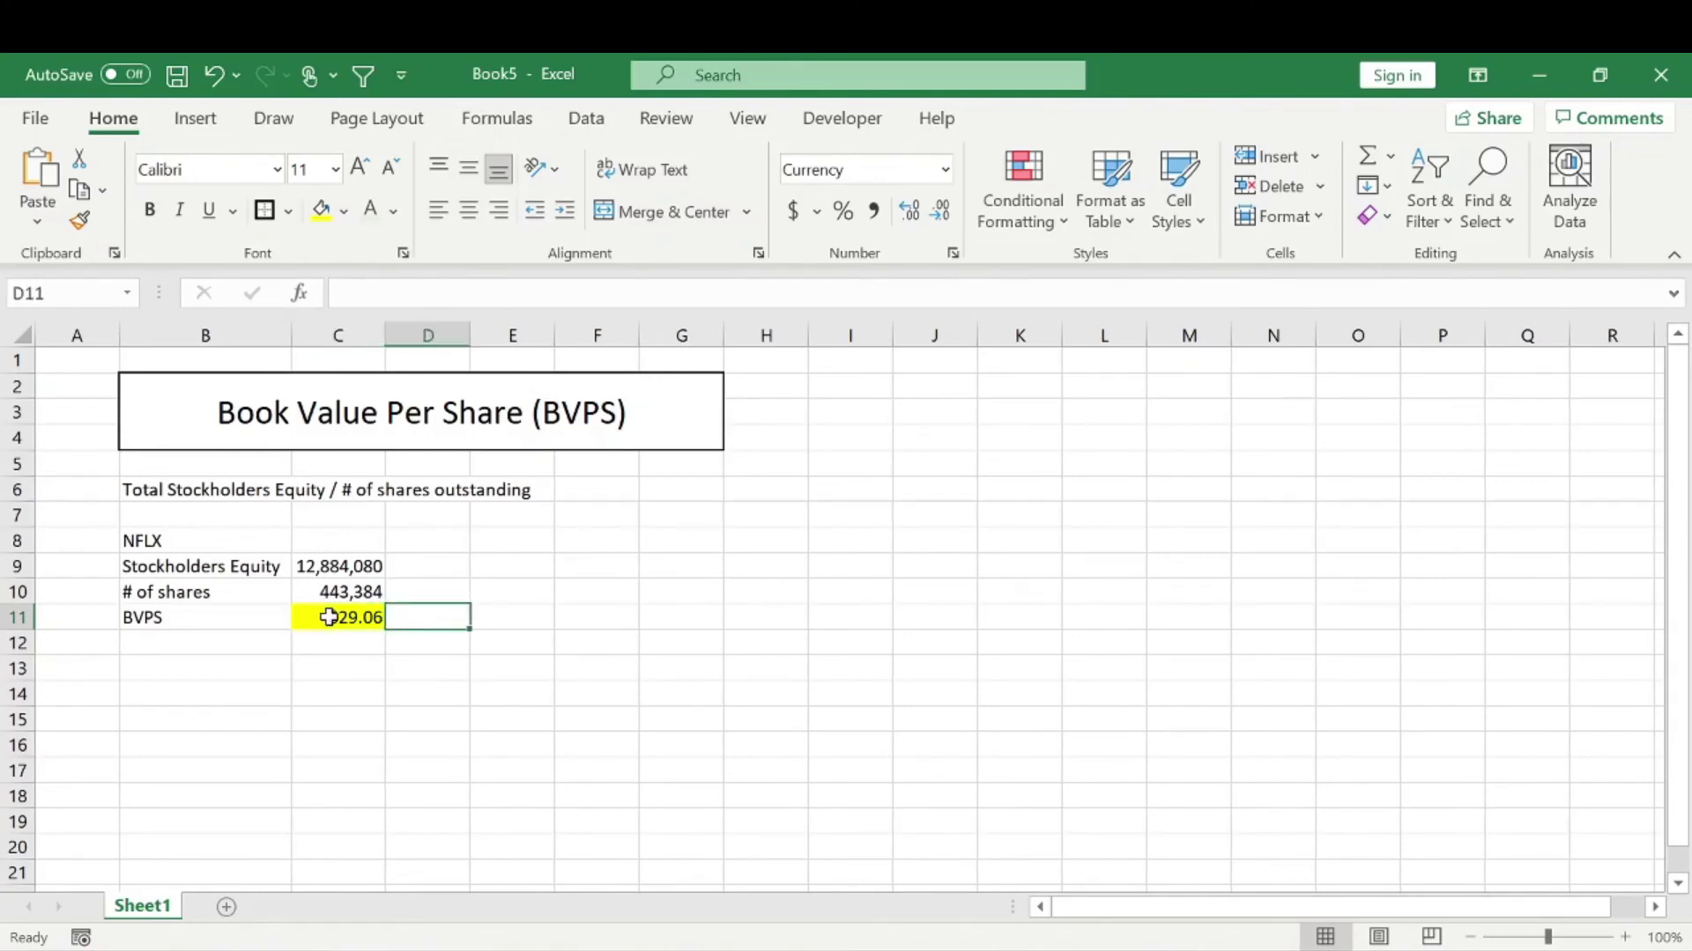
click(300, 620)
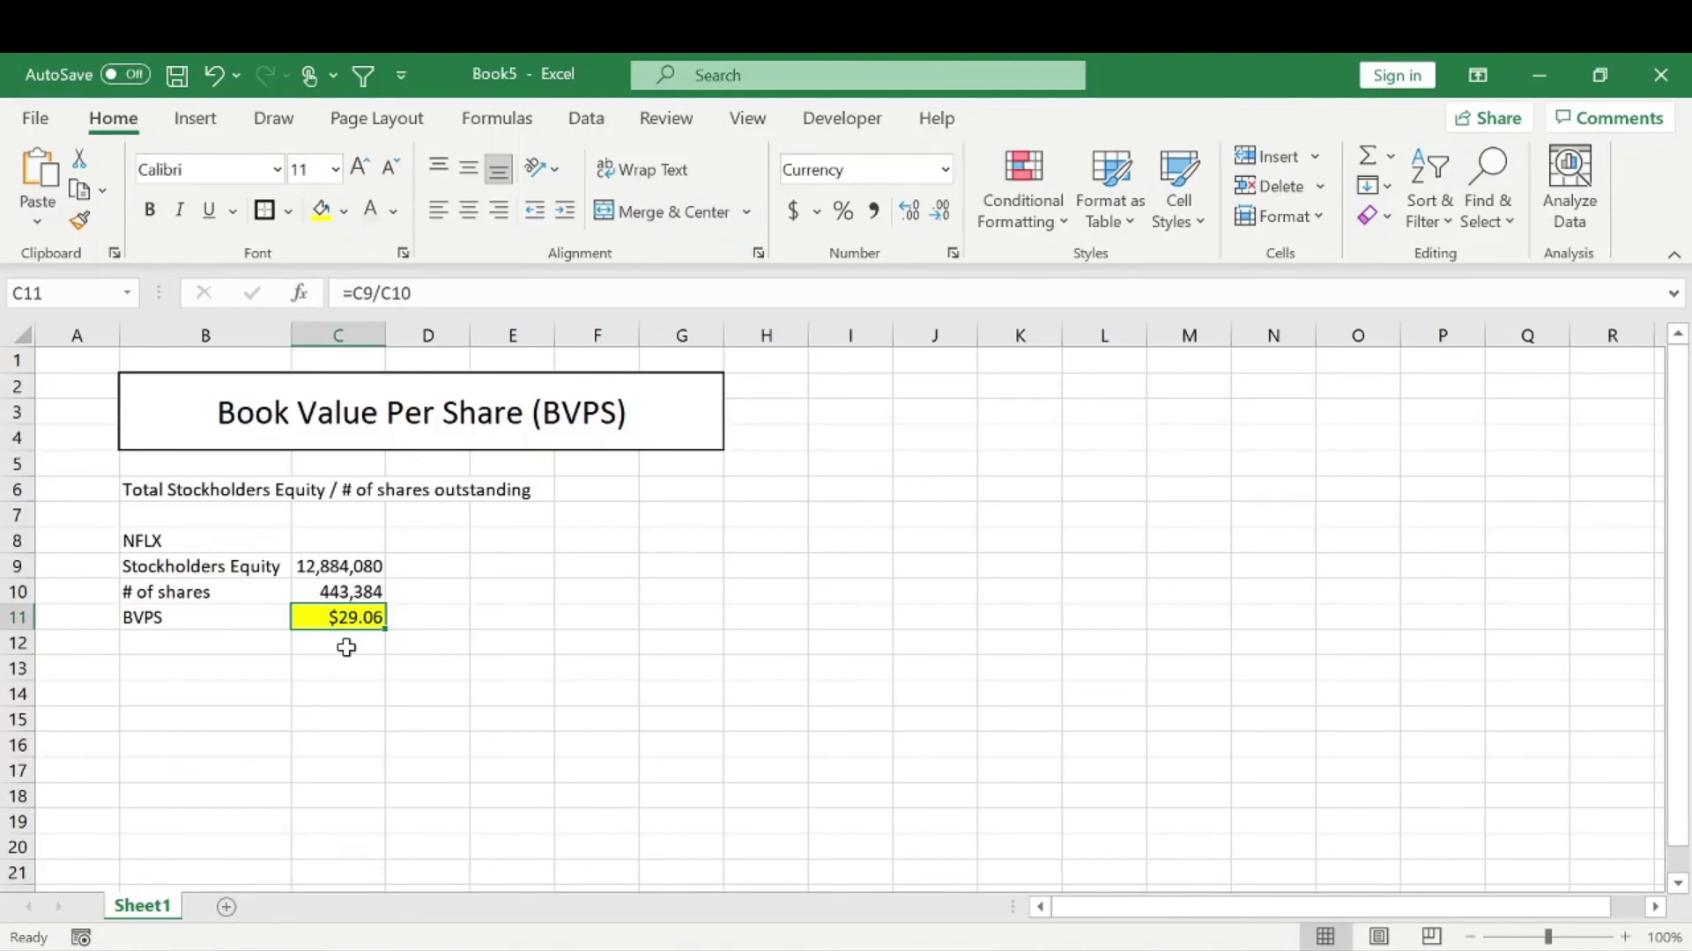
click(427, 619)
click(366, 616)
click(237, 539)
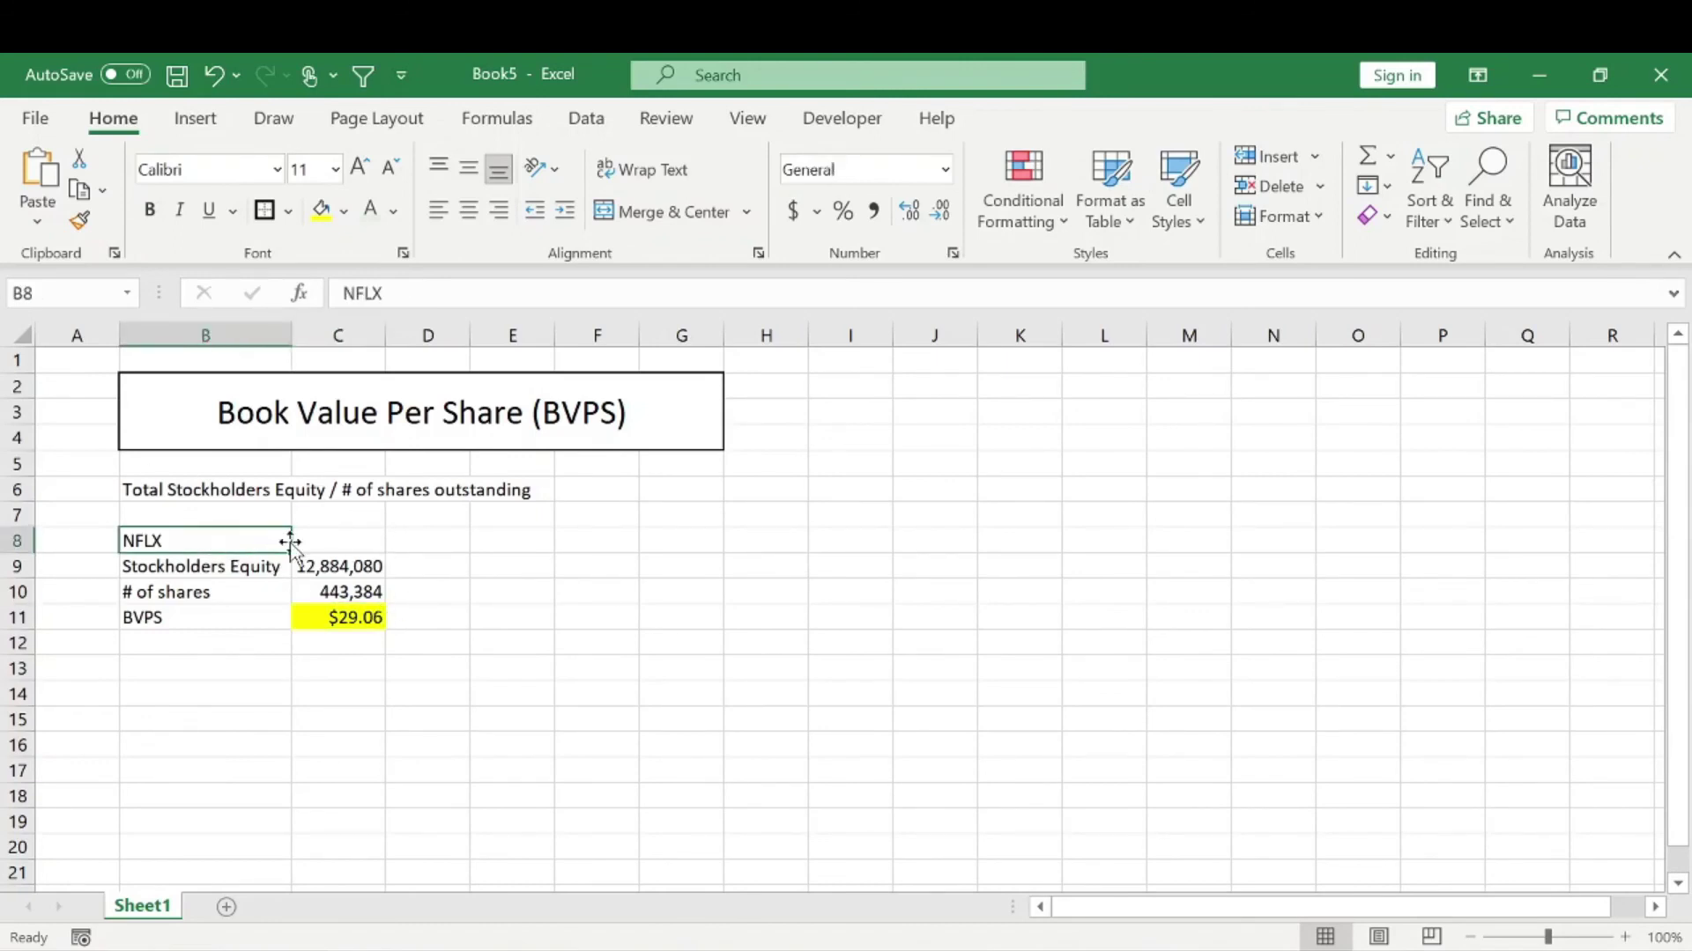
click(340, 616)
drag(385, 629, 366, 615)
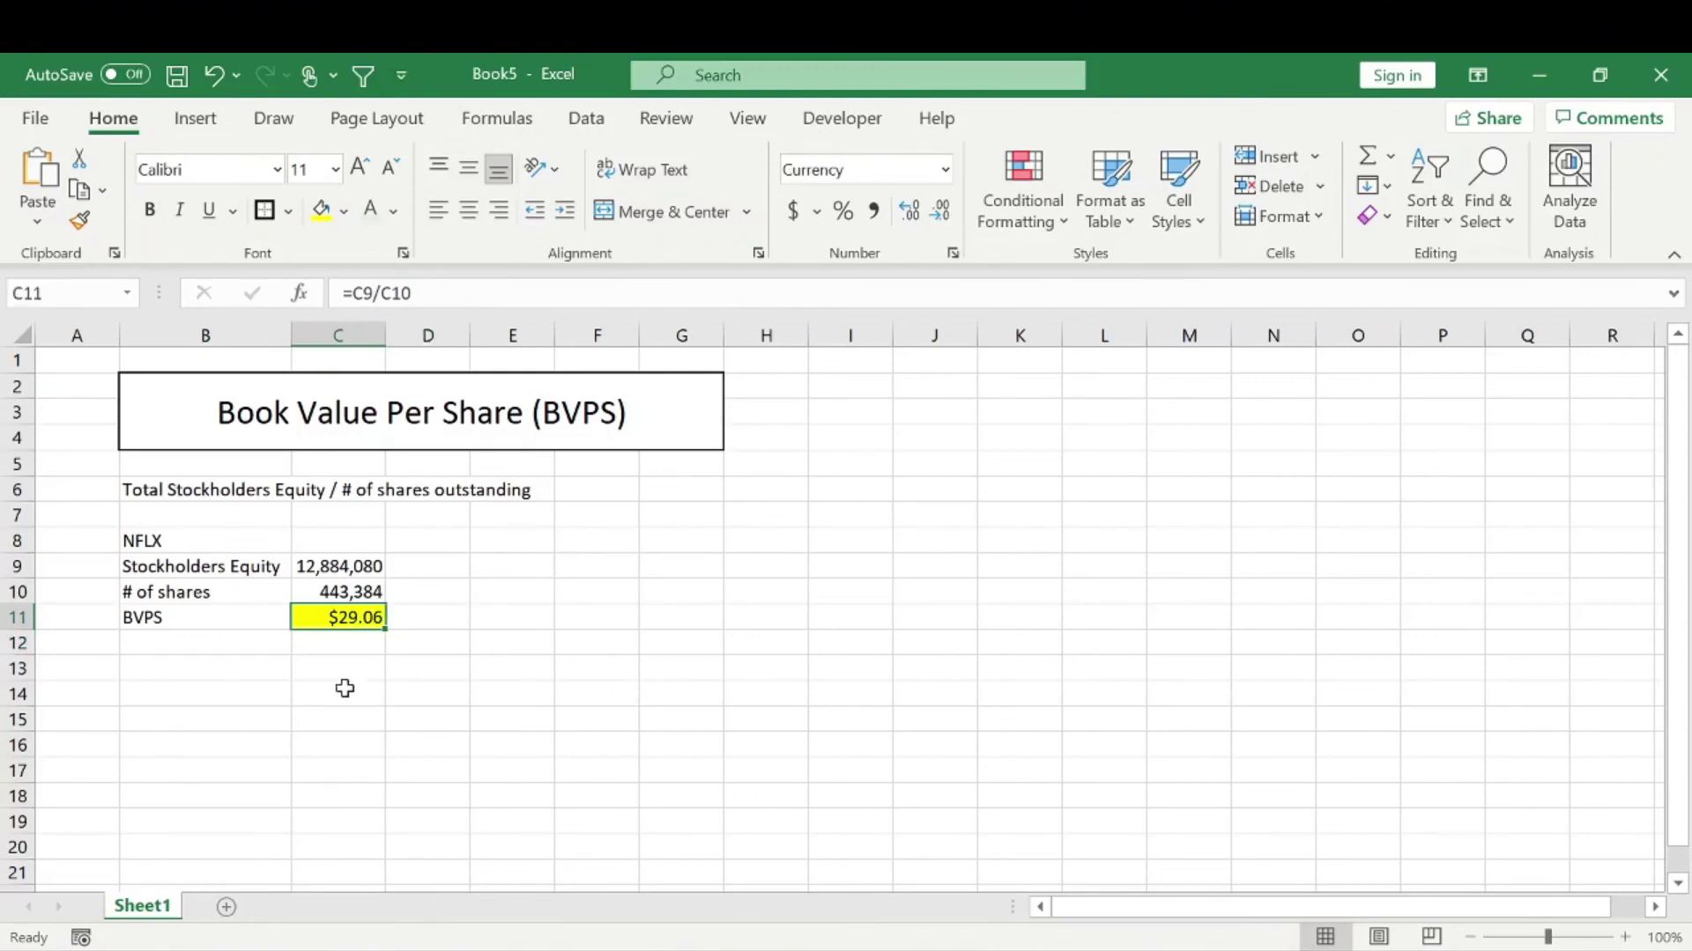